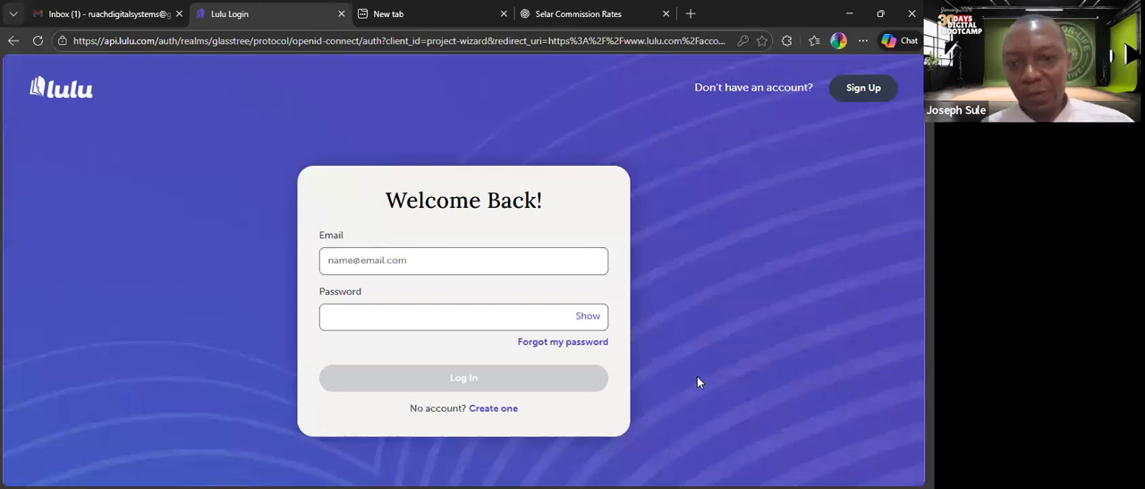
# Open Lulu's new account registration form, completing the human verification check, and review its fields.
pyautogui.click(491, 410)
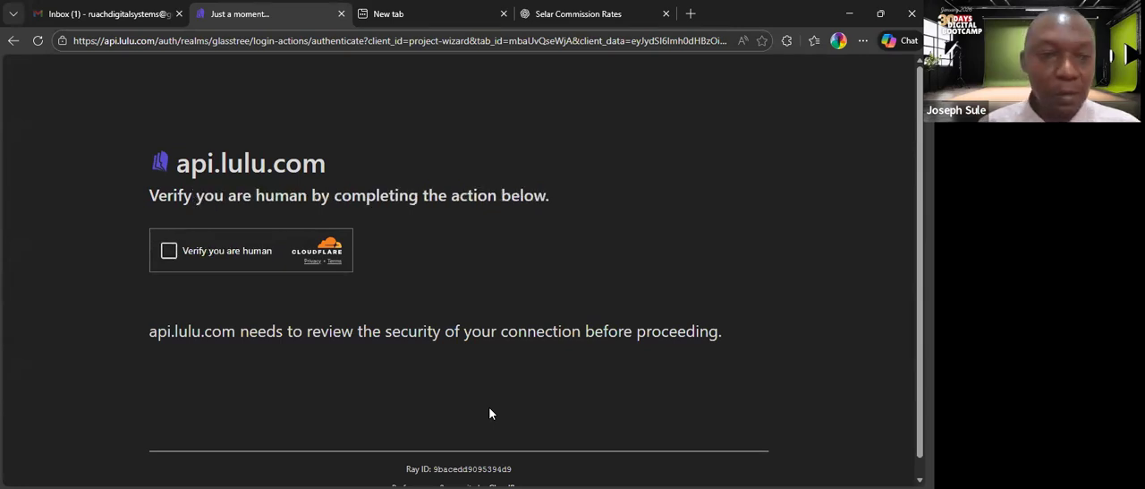
pyautogui.click(170, 252)
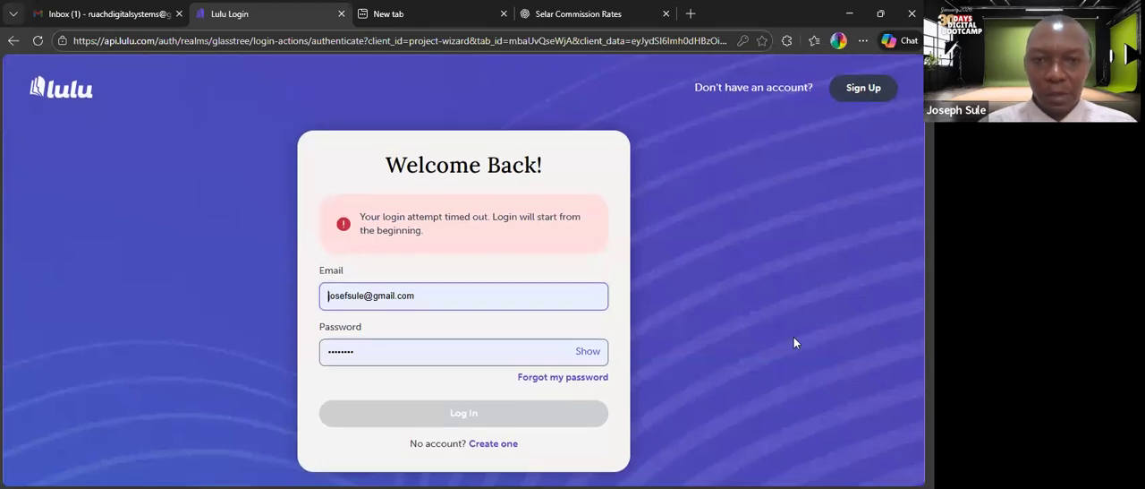
pyautogui.click(863, 87)
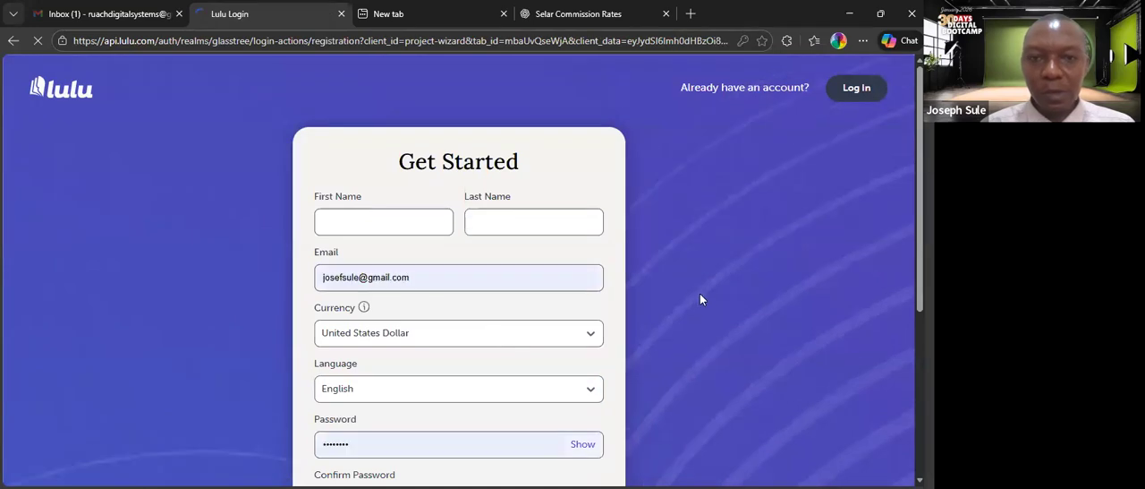
pyautogui.scroll(-3, 459, 268)
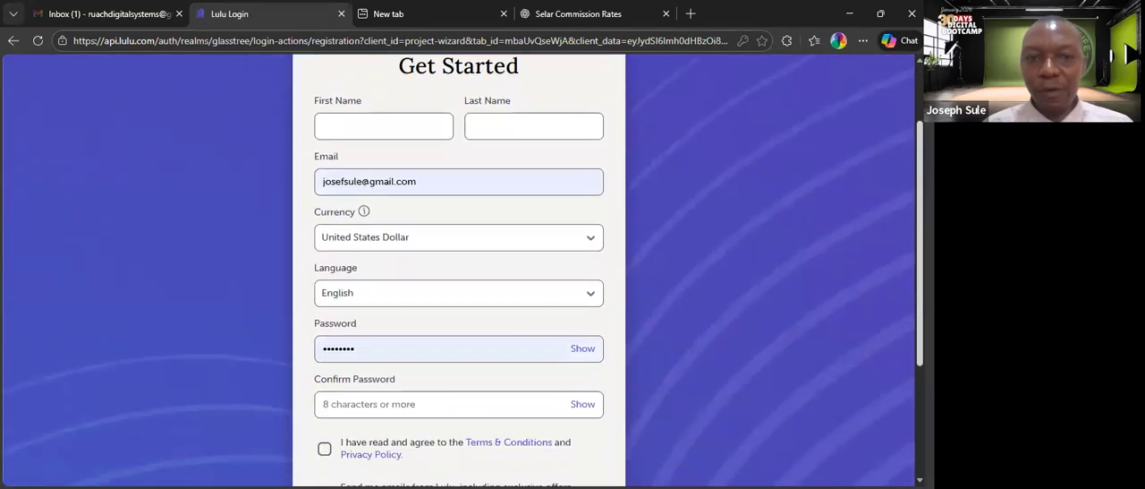
pyautogui.scroll(-1, 458, 269)
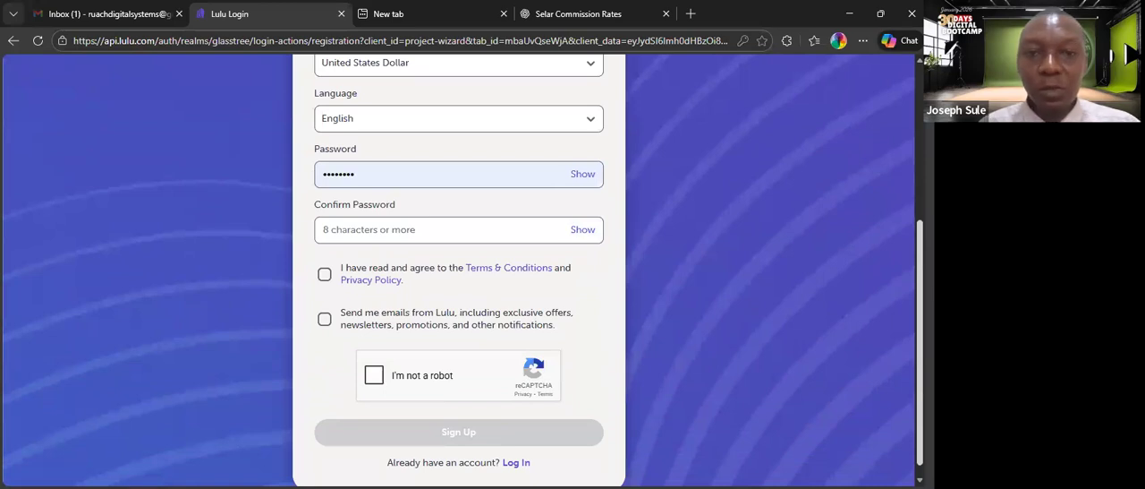
pyautogui.scroll(3, 458, 269)
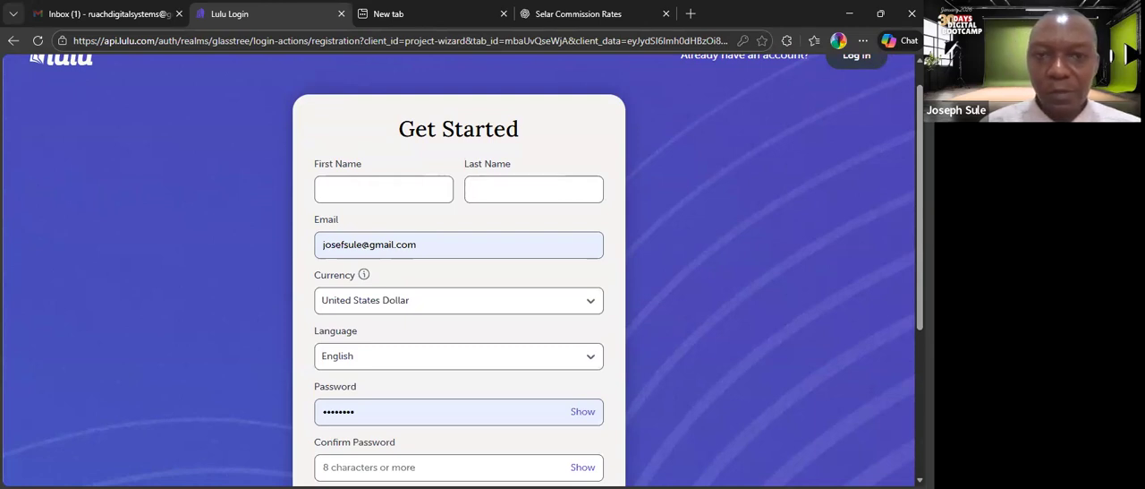
# Enter the account holder's first name and last name in the registration form.
pyautogui.click(384, 190)
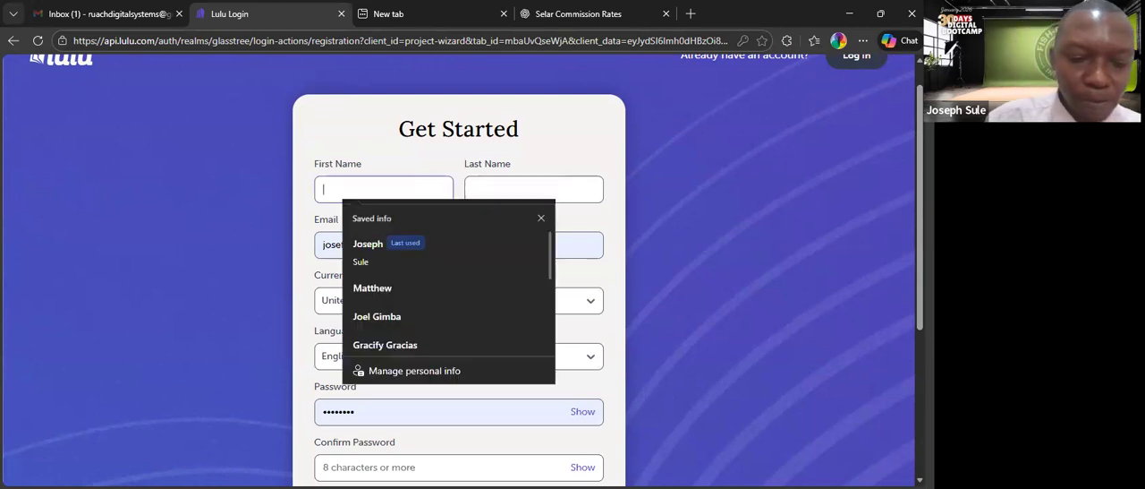
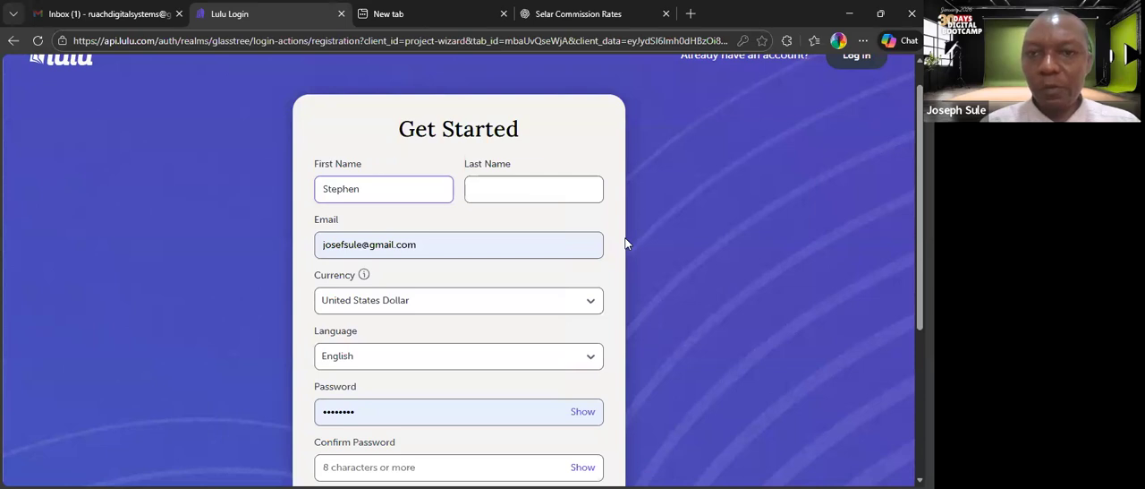
pyautogui.click(517, 183)
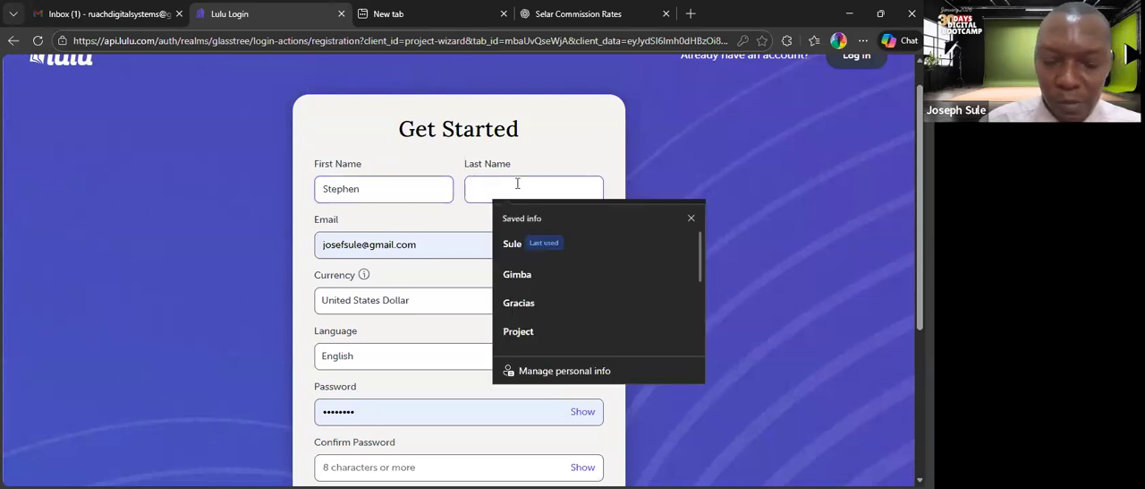
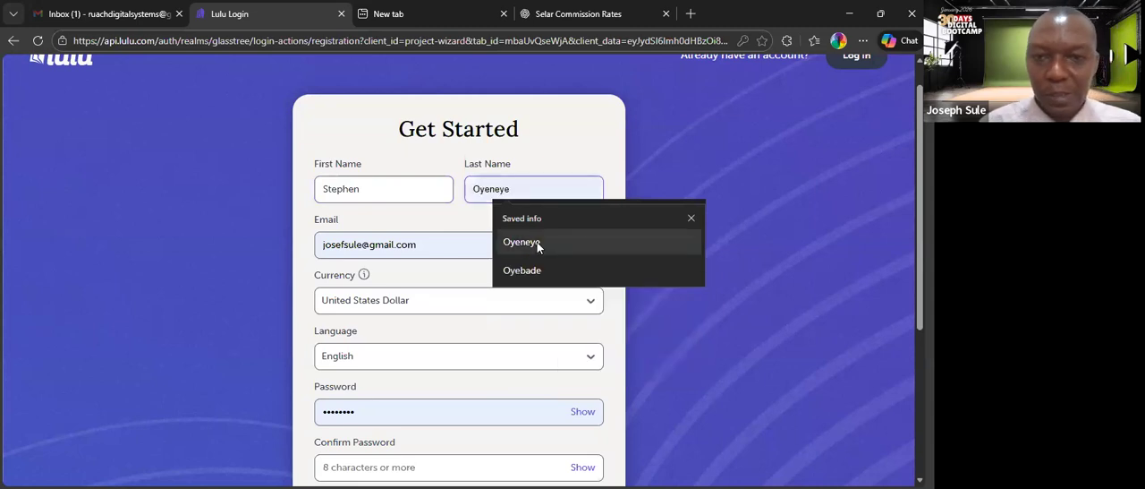
pyautogui.click(522, 241)
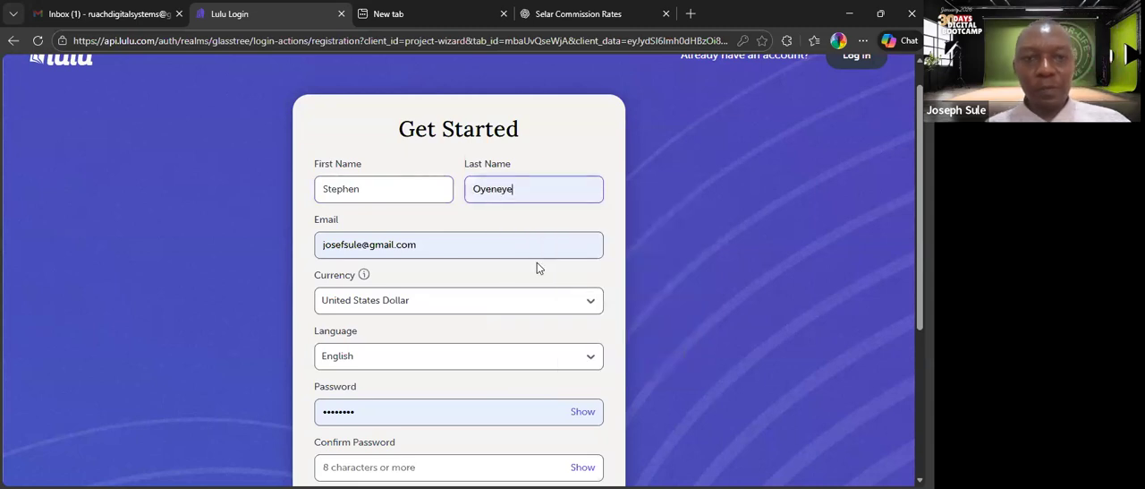
# Replace the prefilled e-mail with the new account's e-mail address.
pyautogui.click(452, 239)
pyautogui.moveTo(452, 240); pyautogui.dragTo(320, 241)
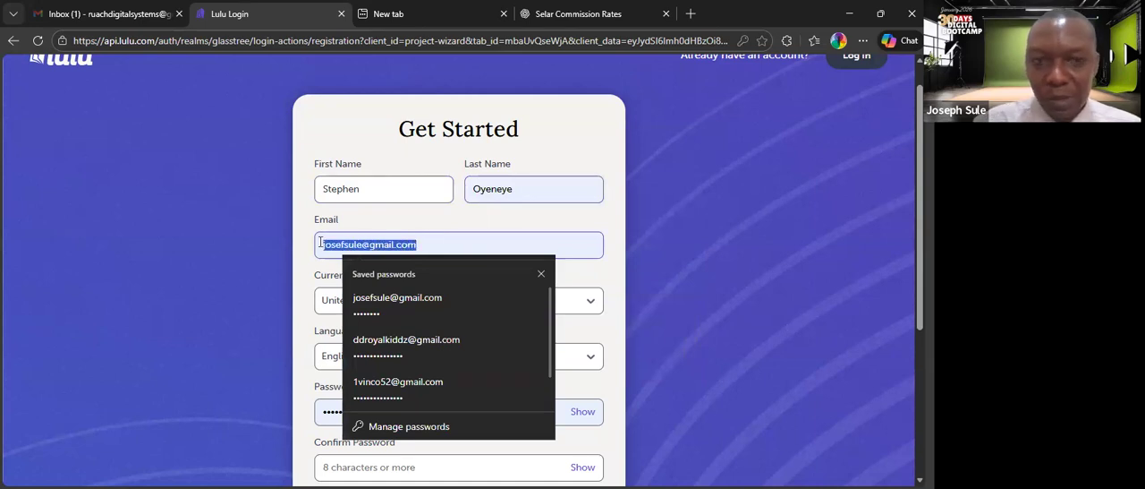
pyautogui.press('BackSpace')
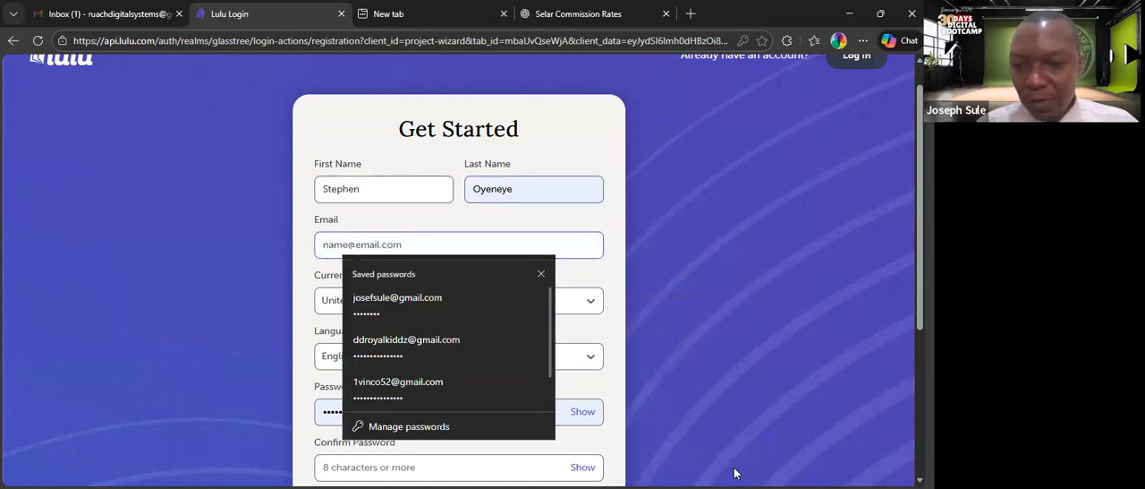
pyautogui.click(741, 437)
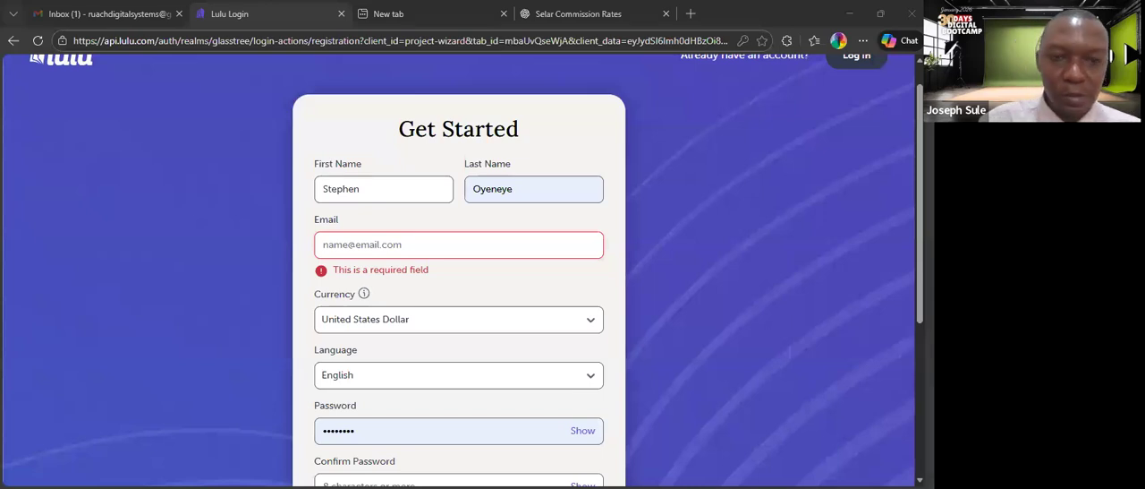
pyautogui.click(397, 247)
pyautogui.click(489, 285)
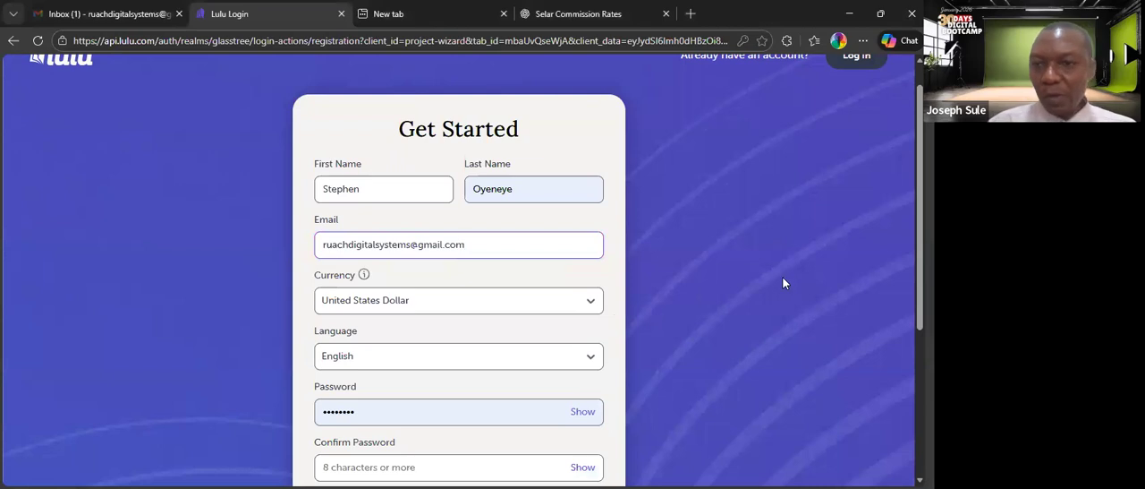
# Choose United States Dollar as the account currency and English as the language.
pyautogui.scroll(-1, 710, 211)
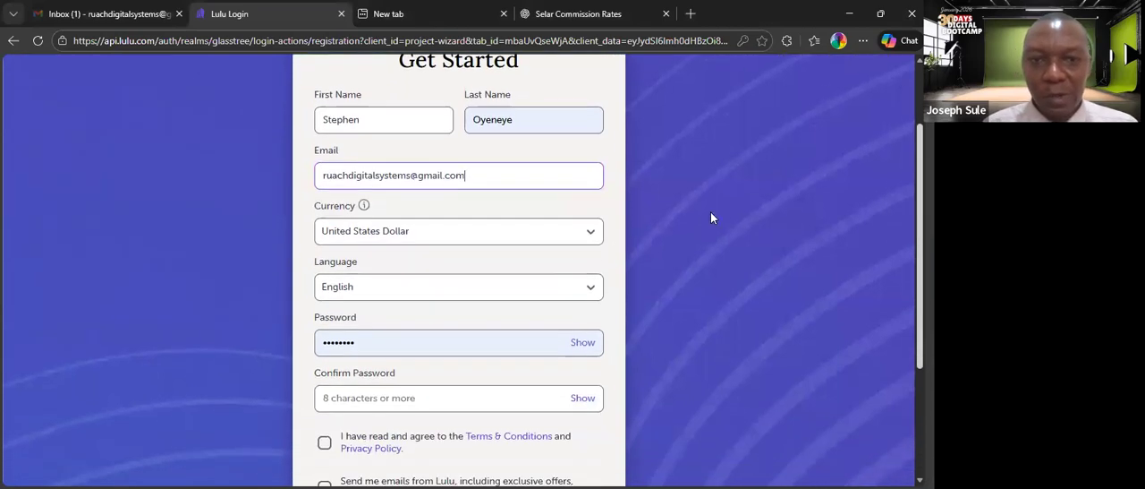
pyautogui.click(590, 233)
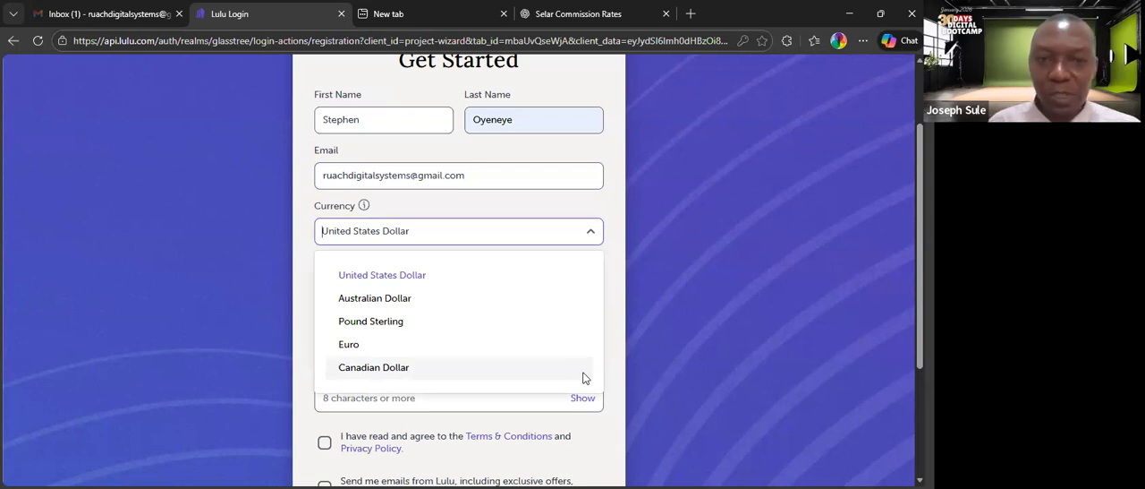
pyautogui.click(390, 276)
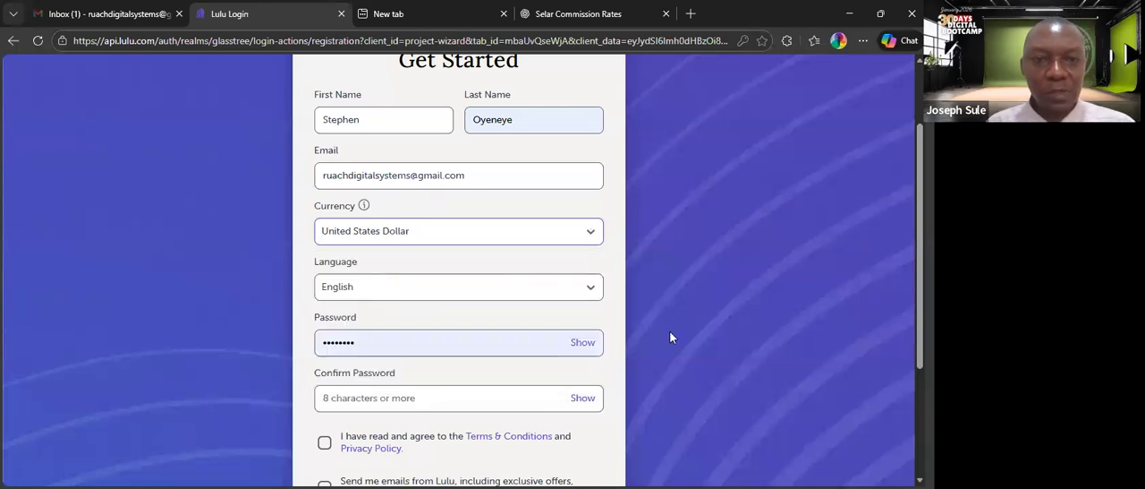
pyautogui.click(588, 292)
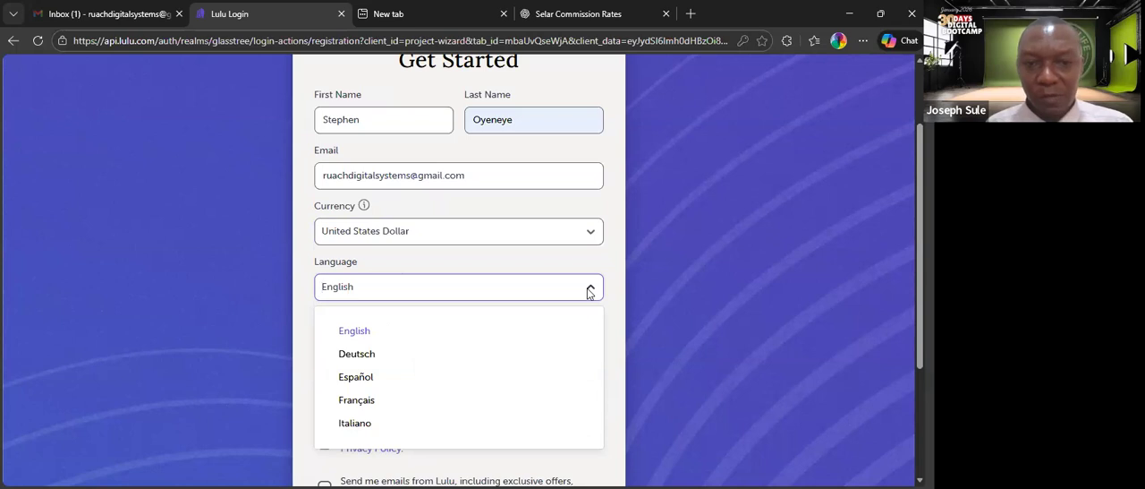
pyautogui.click(351, 331)
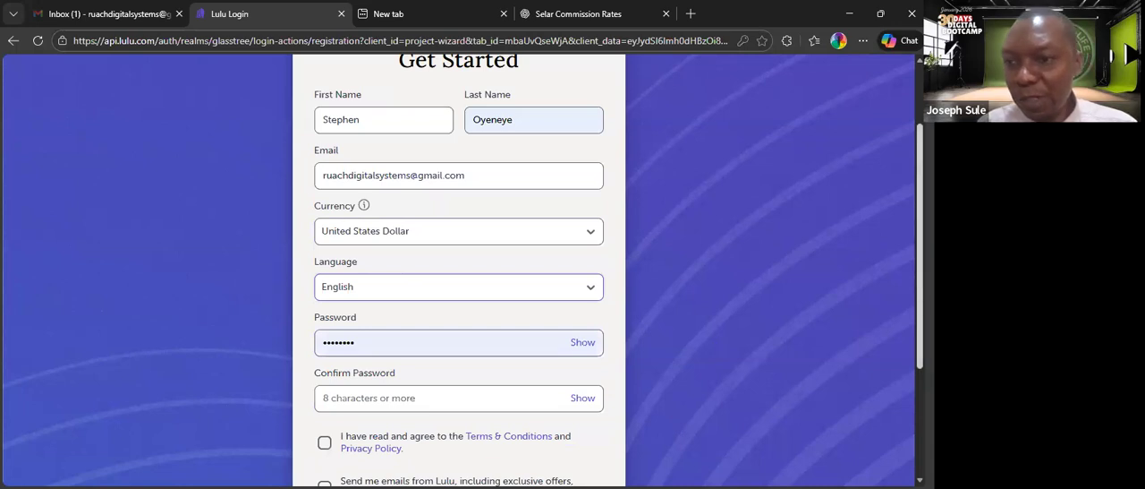
# Replace the prefilled password with the new account password and paste the same password into the confirmation field.
pyautogui.scroll(-1, 463, 271)
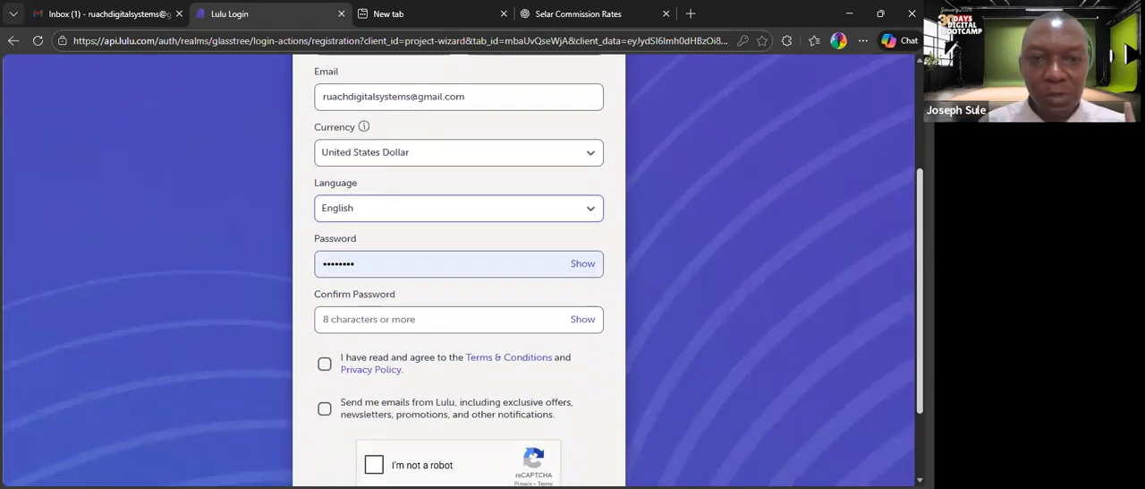
pyautogui.click(514, 270)
pyautogui.moveTo(420, 266); pyautogui.dragTo(315, 265)
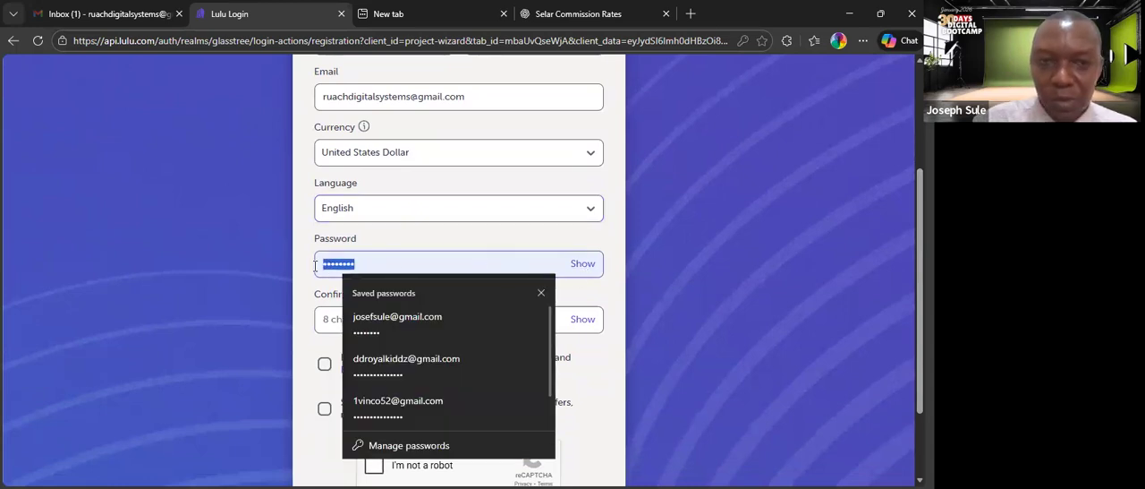
pyautogui.press('BackSpace')
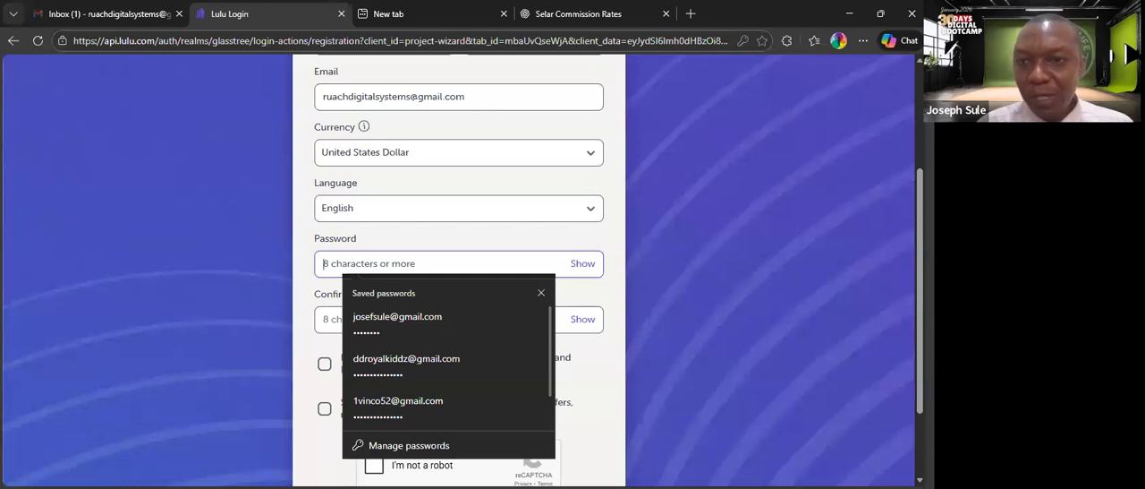
pyautogui.hotkey('alt', 'Tab')
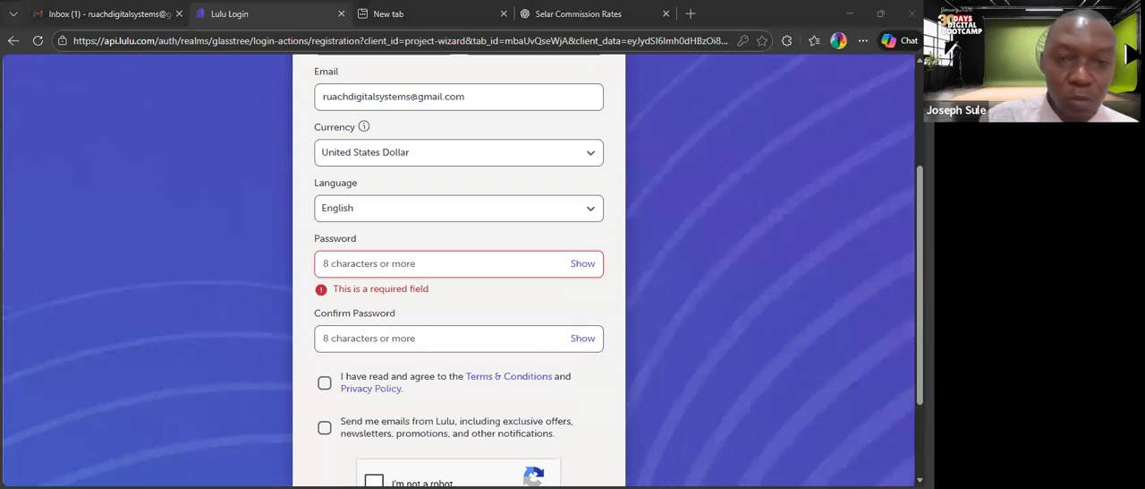
pyautogui.click(394, 260)
pyautogui.hotkey('ctrl', 'v')
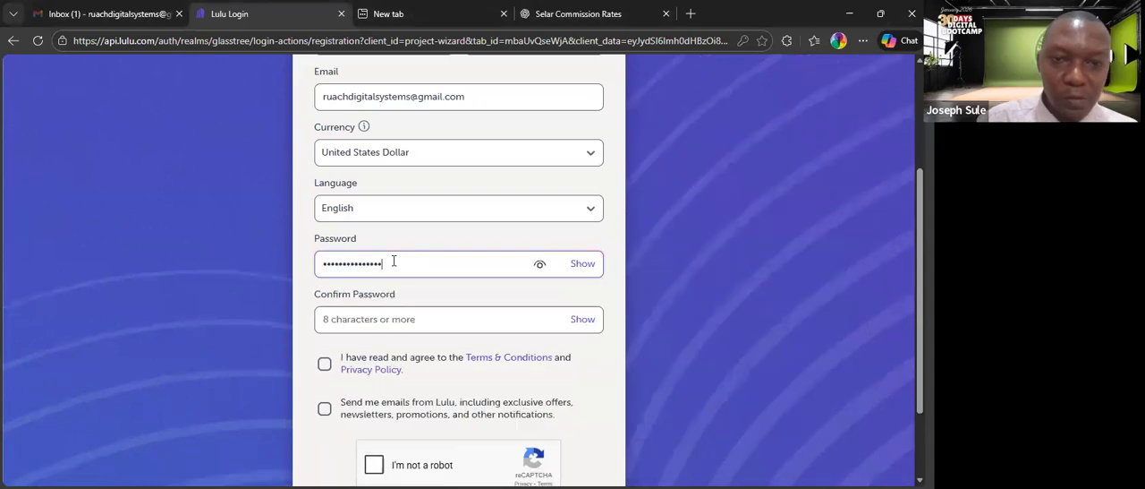
pyautogui.click(338, 319)
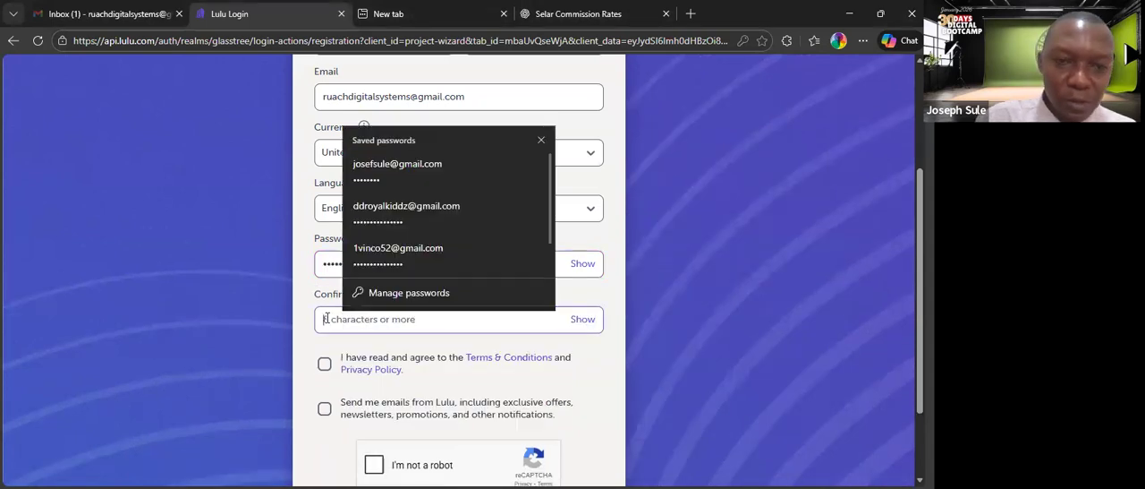
pyautogui.hotkey('ctrl', 'v')
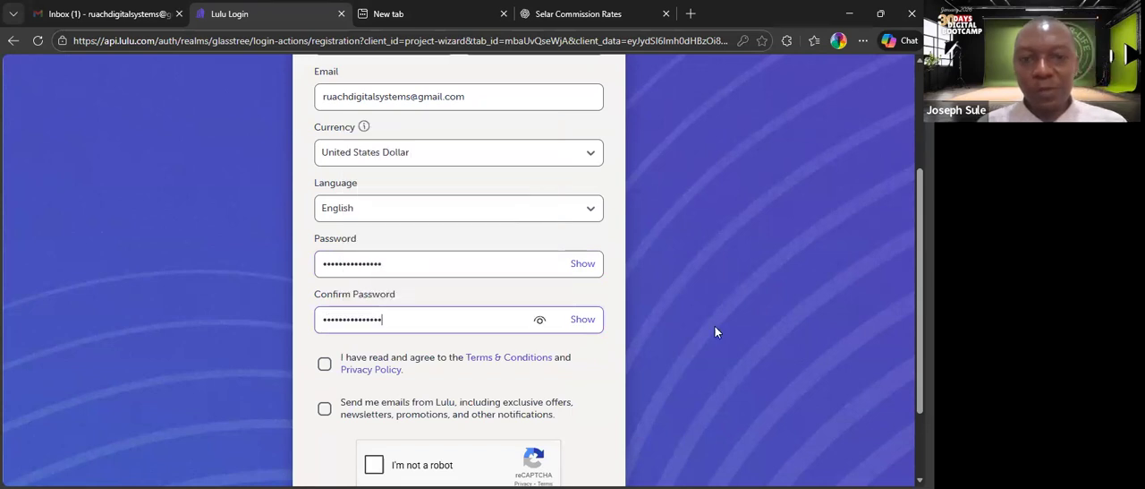
# Accept the Terms & Conditions and Lulu's promotional e-mails, and complete the "I'm not a robot" check.
pyautogui.scroll(-2, 421, 277)
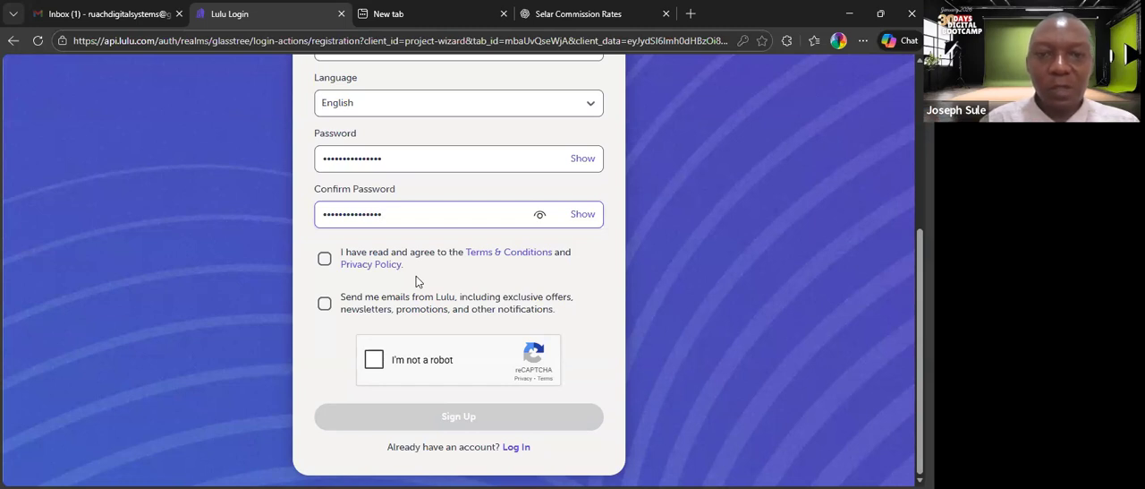
pyautogui.click(323, 258)
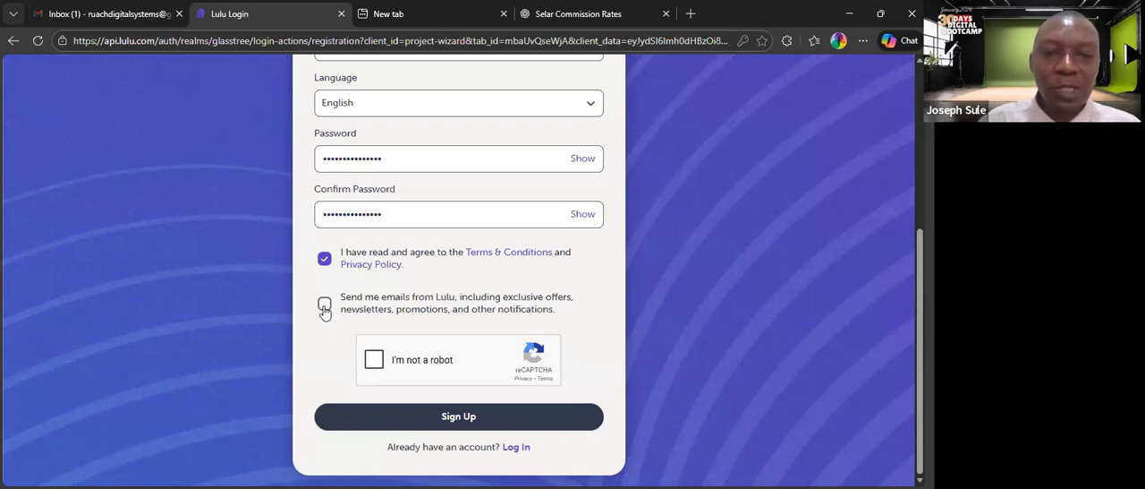
pyautogui.click(324, 307)
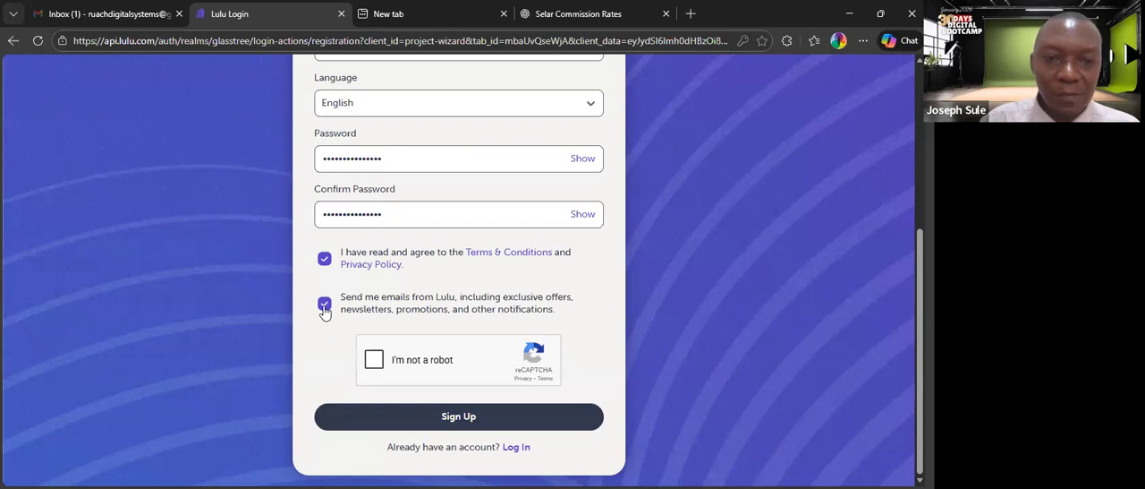
pyautogui.click(374, 367)
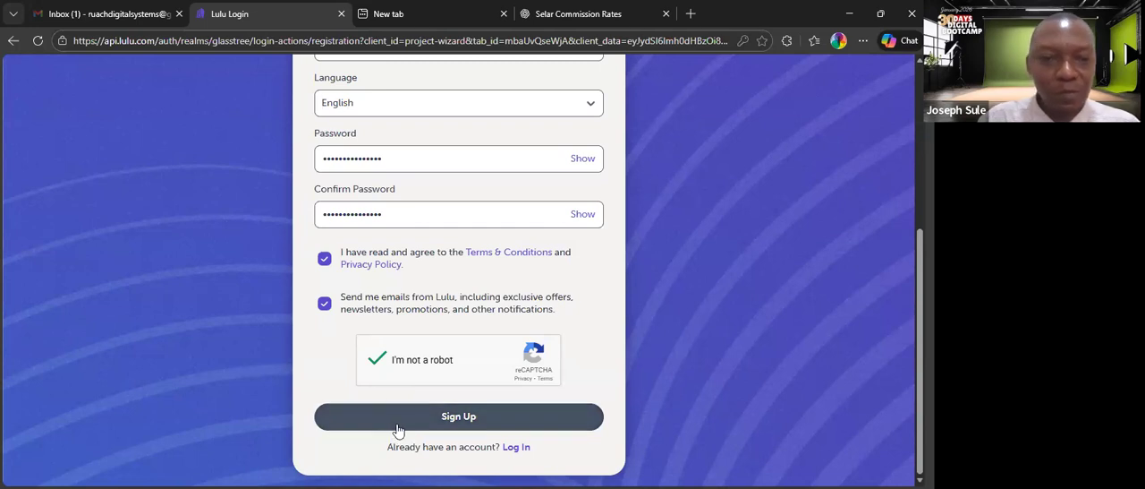
# Submit the registration form and save the new login credentials in the browser.
pyautogui.click(443, 428)
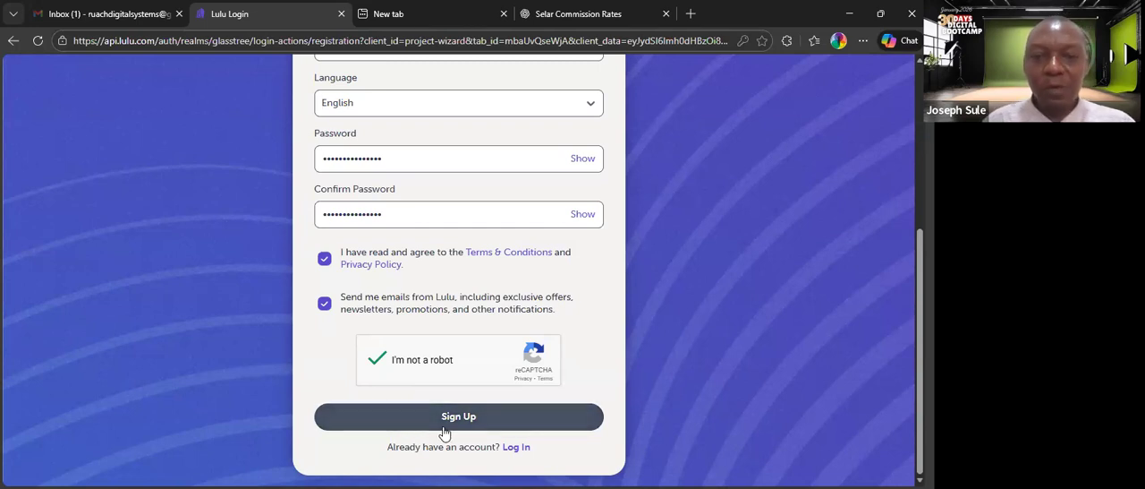
pyautogui.click(445, 426)
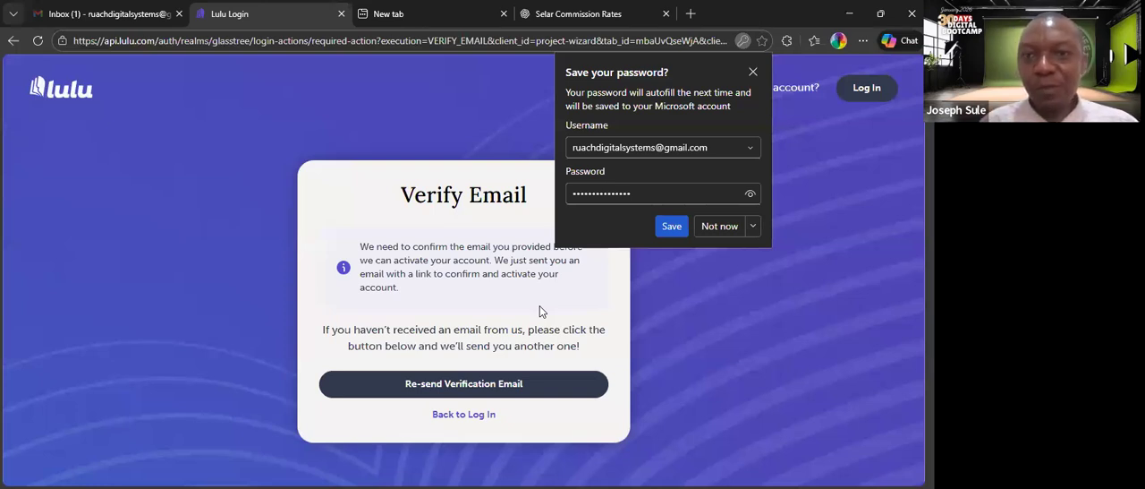
pyautogui.click(672, 226)
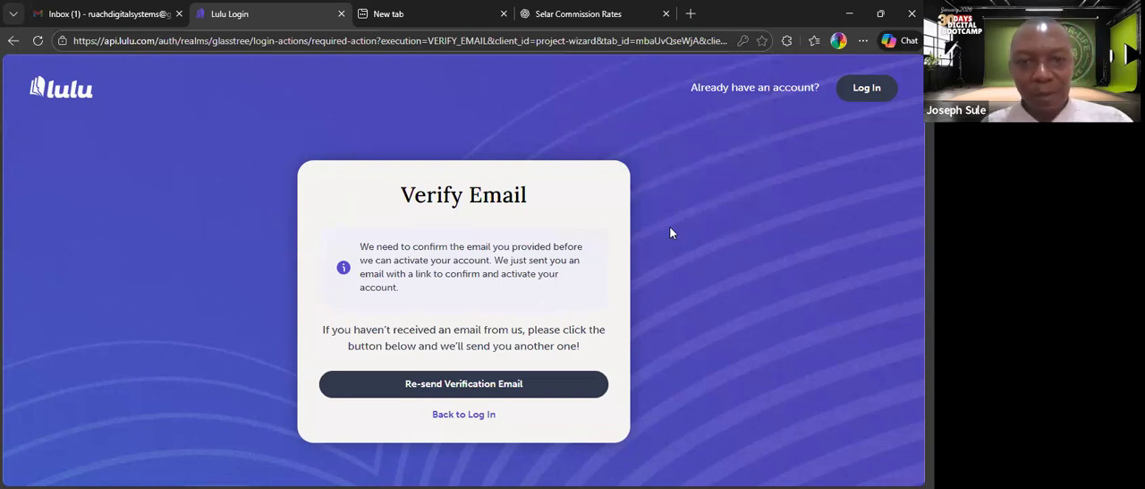
# Switch to Gmail, open Lulu's verification e-mail, confirm the account, and dismiss the Available Products pop-up on the Lulu settings page.
pyautogui.click(124, 20)
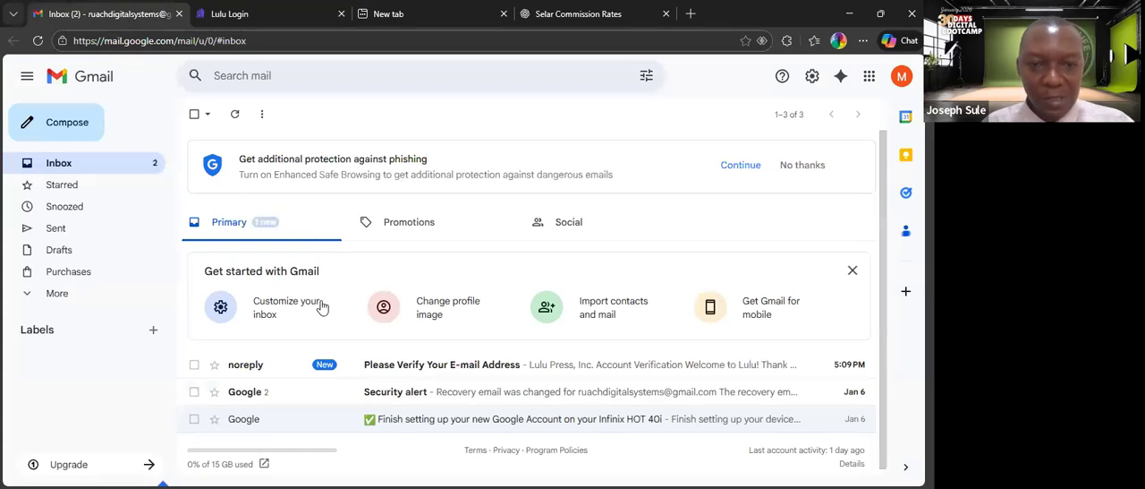
pyautogui.click(390, 369)
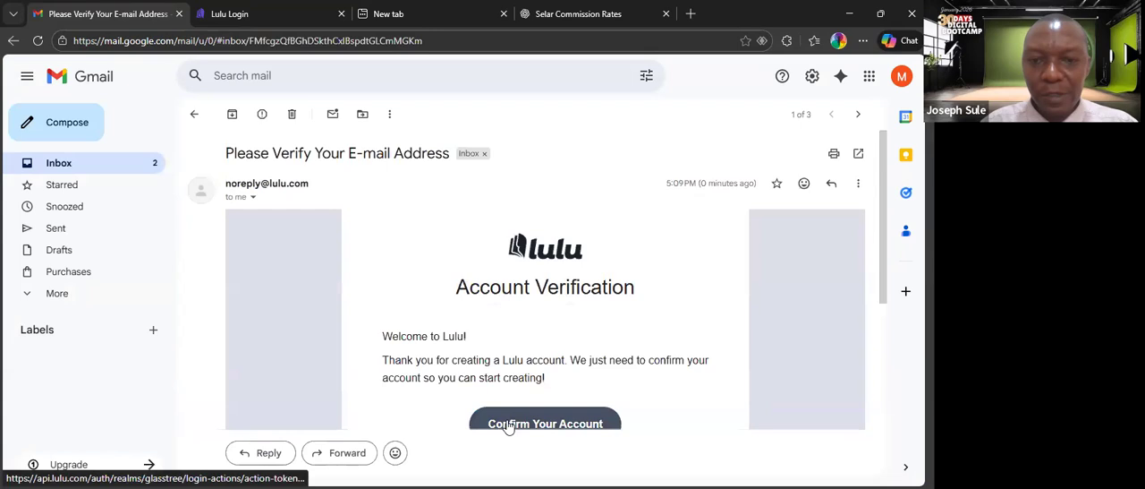
pyautogui.click(508, 423)
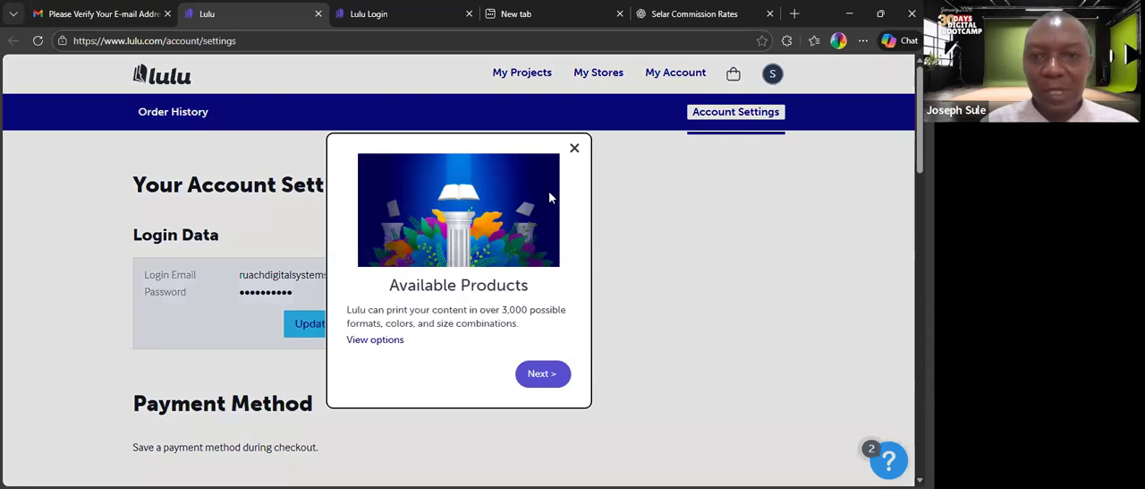
pyautogui.click(574, 148)
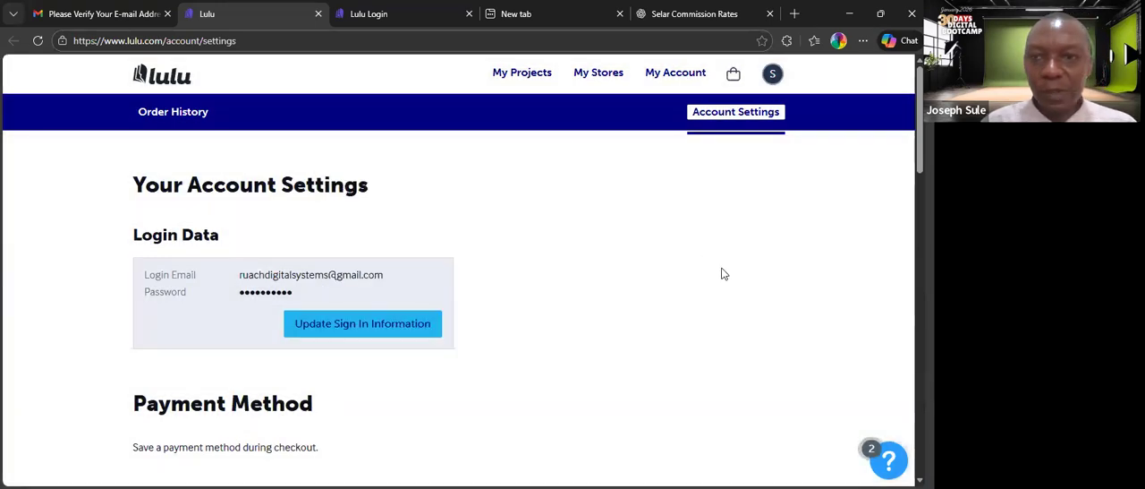
# Review the account settings page, covering login data, payment method, e-mail preferences and the available account types.
pyautogui.scroll(-3, 724, 274)
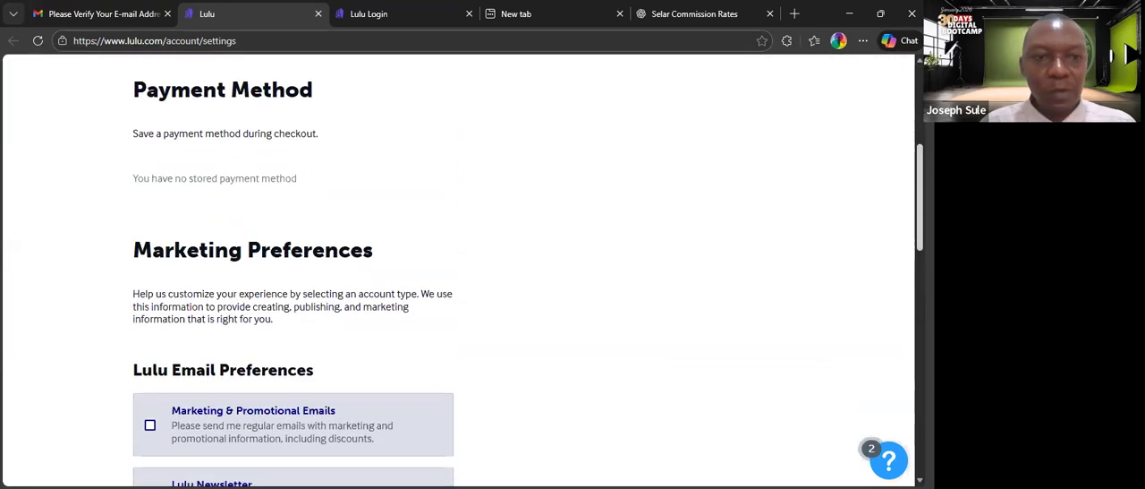
pyautogui.scroll(-2, 528, 269)
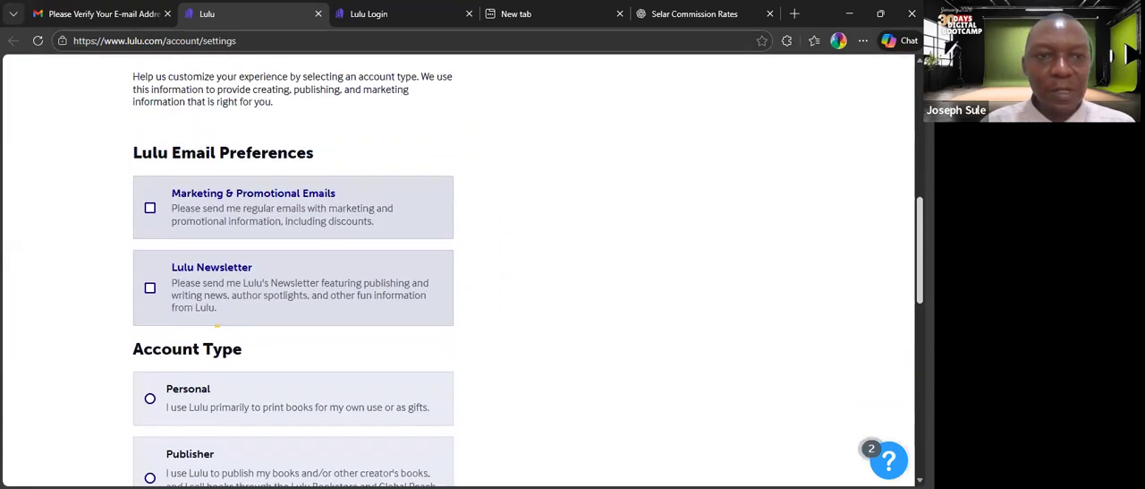
pyautogui.scroll(6, 726, 228)
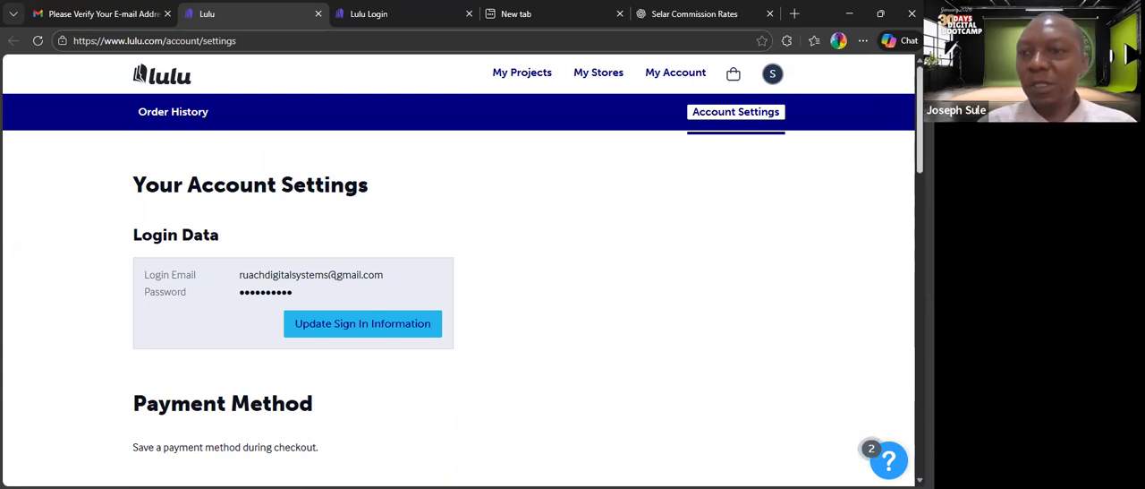
pyautogui.scroll(-5, 458, 268)
pyautogui.scroll(-3, 458, 269)
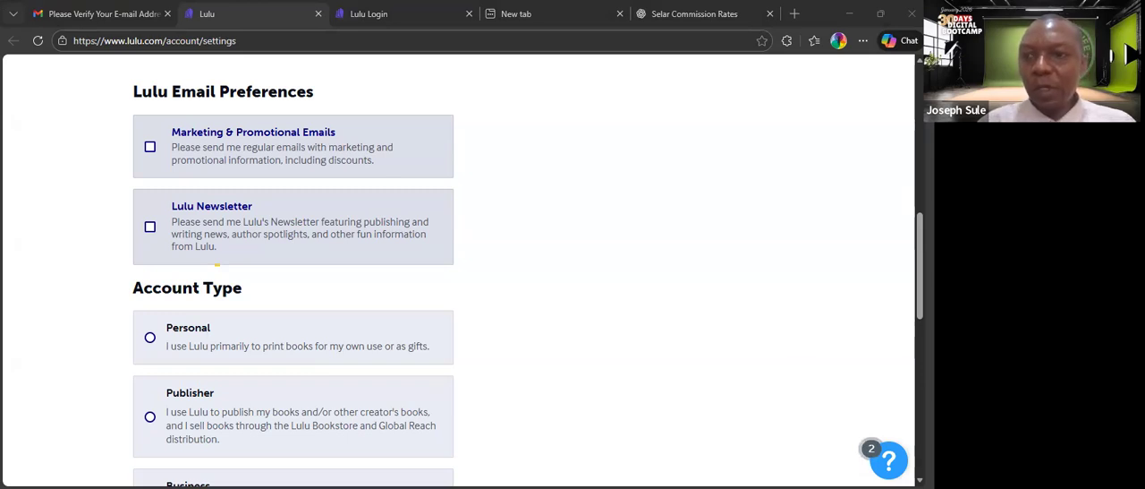
pyautogui.scroll(8, 458, 269)
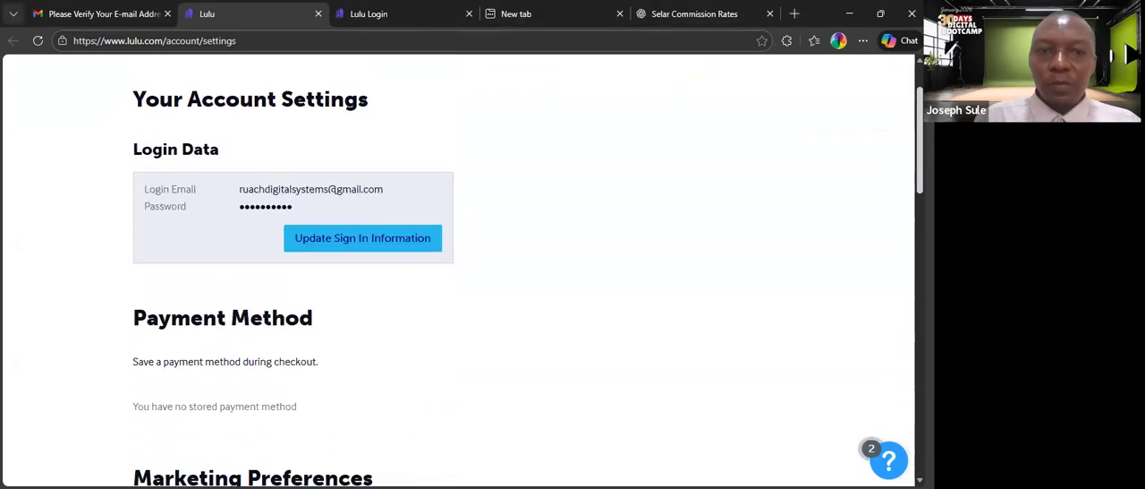
pyautogui.scroll(-8, 458, 269)
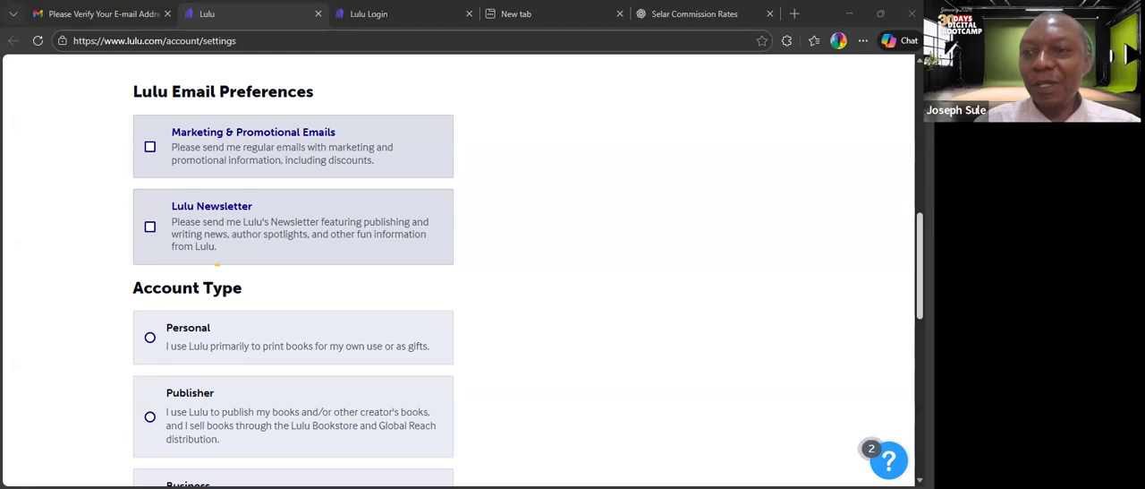
pyautogui.scroll(-1, 459, 268)
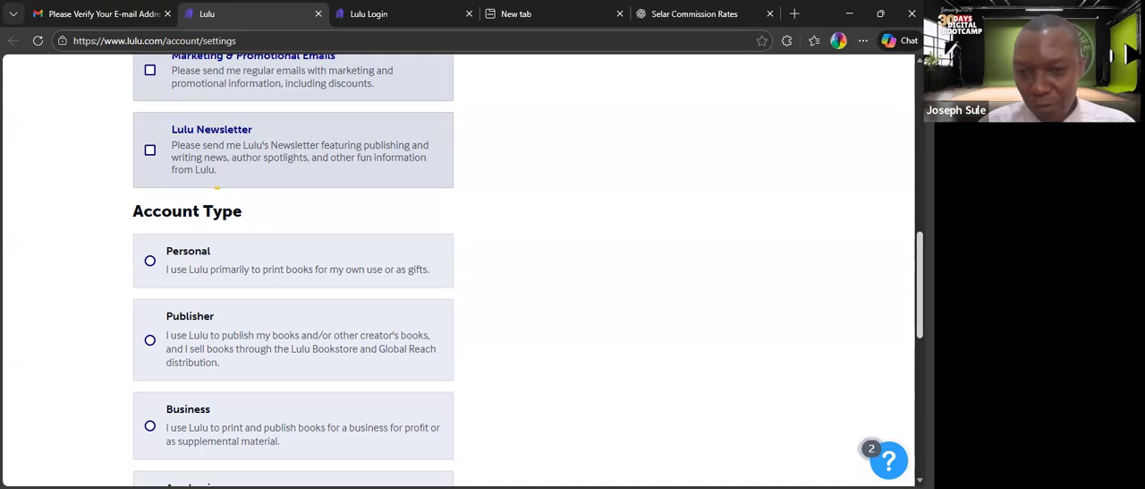
pyautogui.scroll(3, 458, 268)
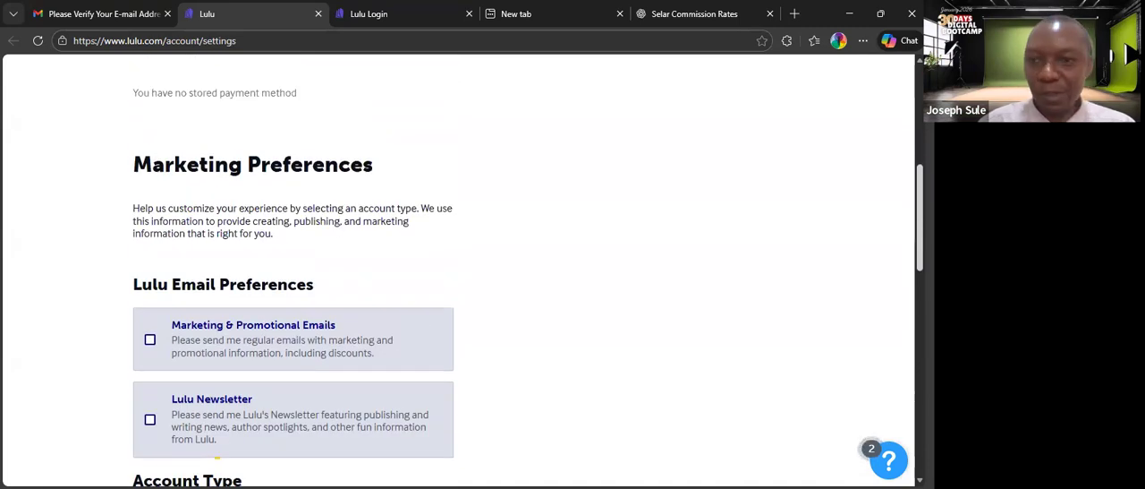
pyautogui.scroll(3, 458, 268)
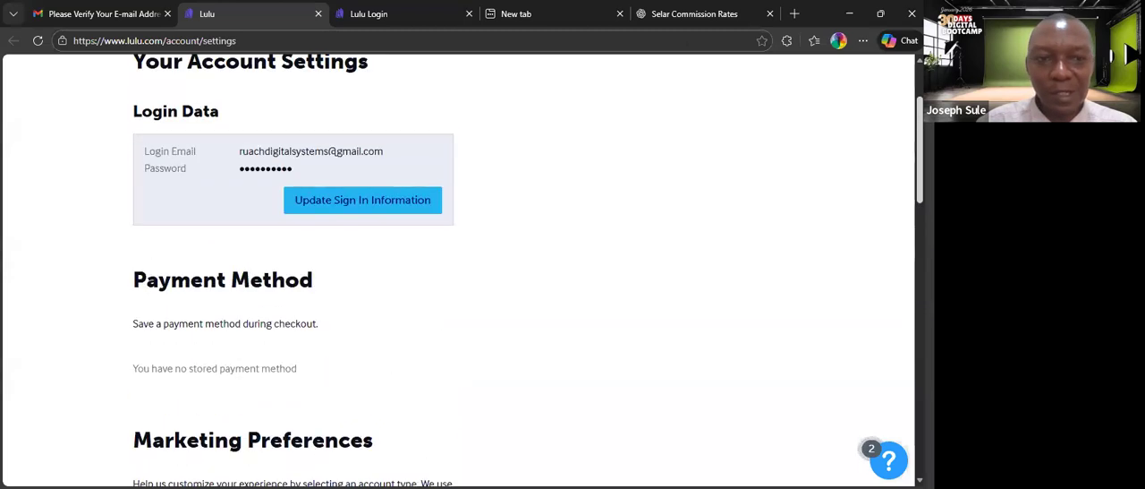
pyautogui.scroll(-5, 769, 310)
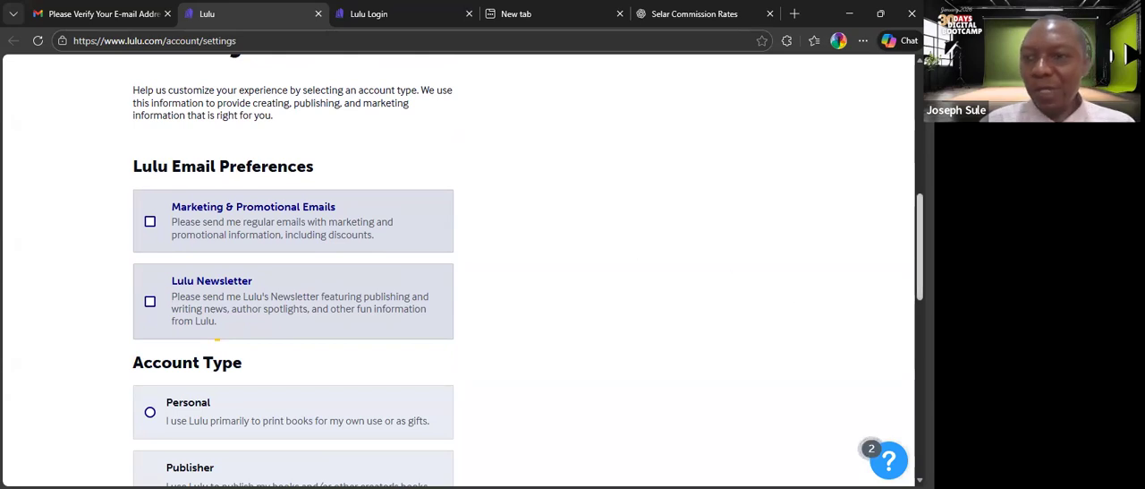
pyautogui.scroll(-3, 458, 268)
pyautogui.scroll(7, 459, 269)
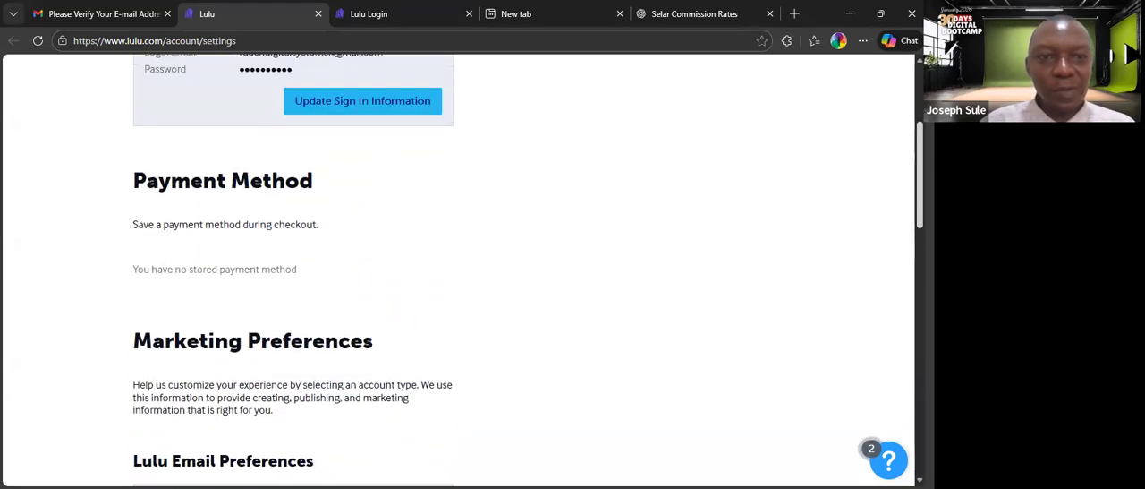
# Subscribe to both Marketing & Promotional Emails and the Lulu Newsletter in the e-mail preferences.
pyautogui.scroll(-1, 528, 270)
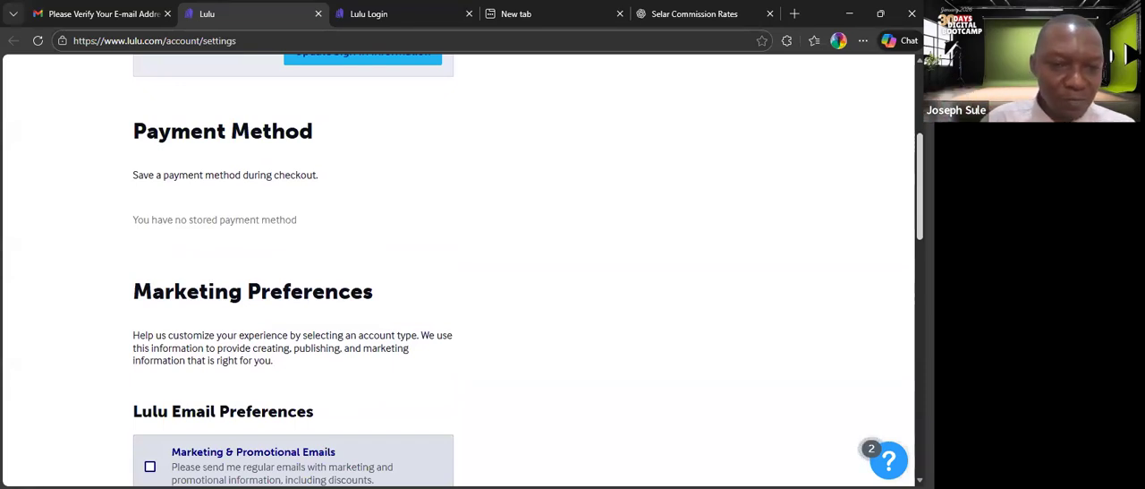
pyautogui.scroll(-5, 217, 288)
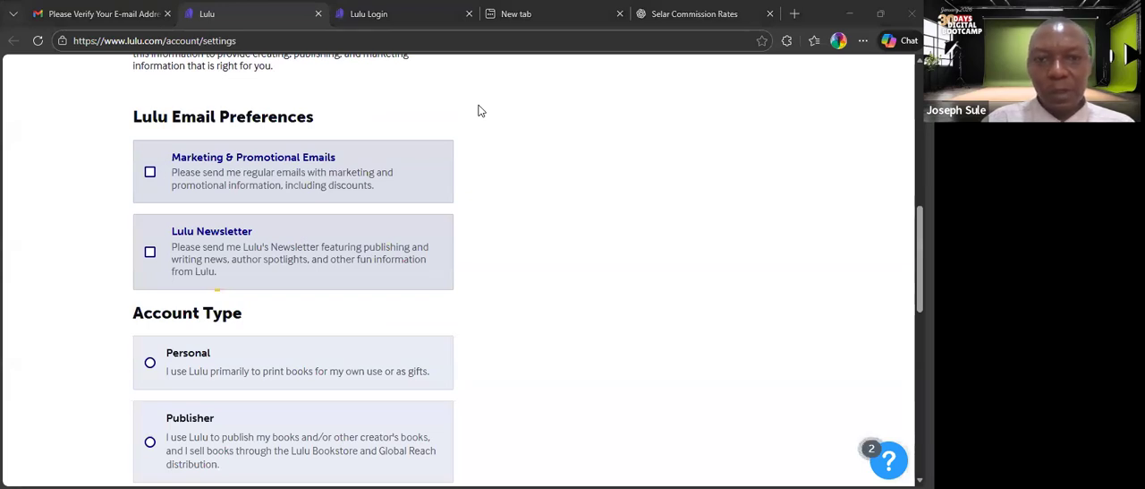
pyautogui.click(276, 196)
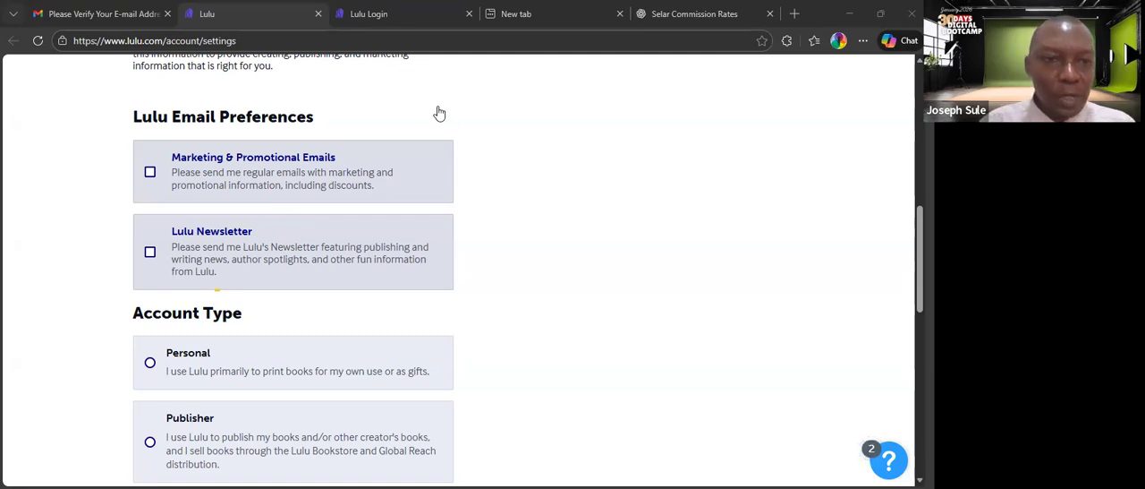
pyautogui.click(150, 172)
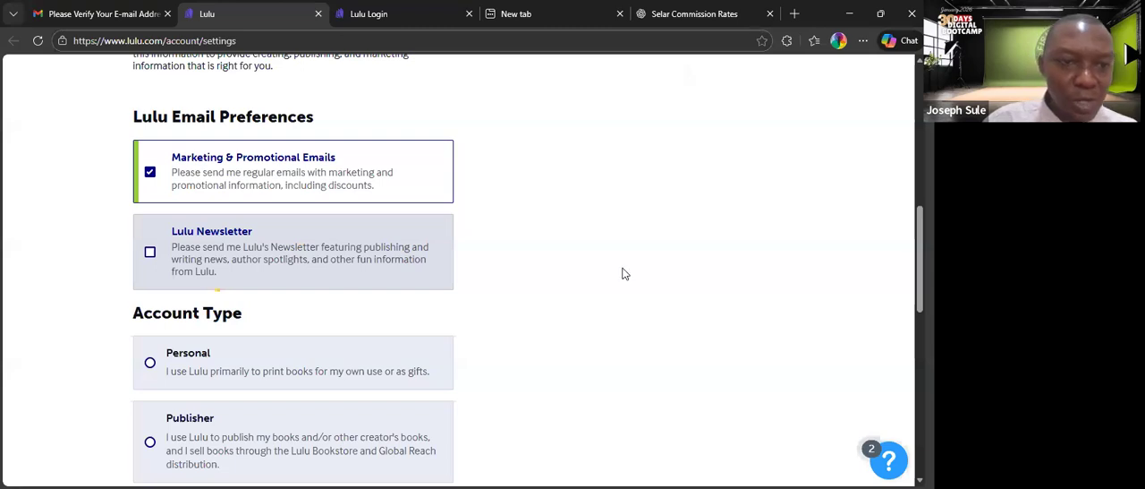
pyautogui.click(151, 253)
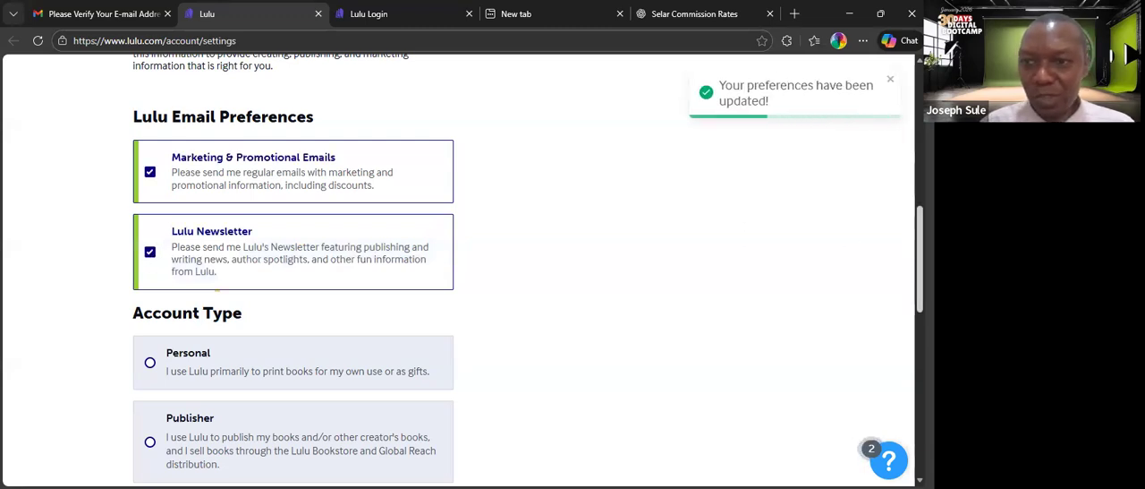
# Set the account type to Business.
pyautogui.scroll(-2, 528, 269)
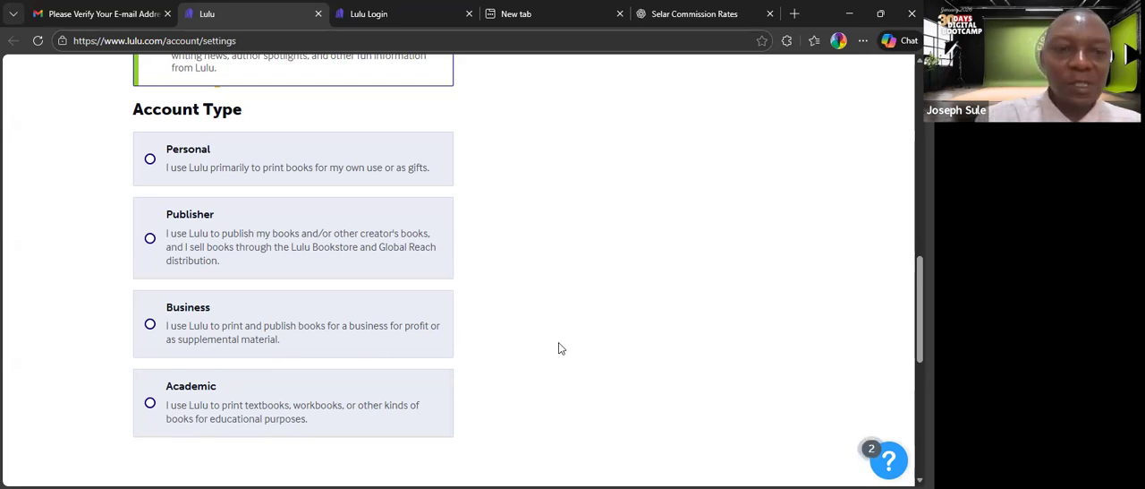
pyautogui.scroll(-1, 559, 349)
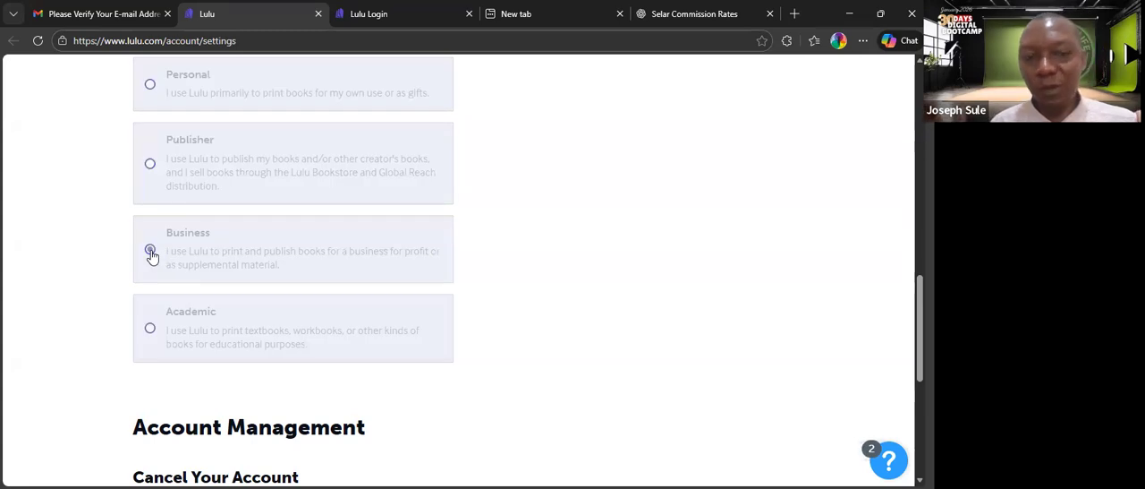
pyautogui.click(151, 253)
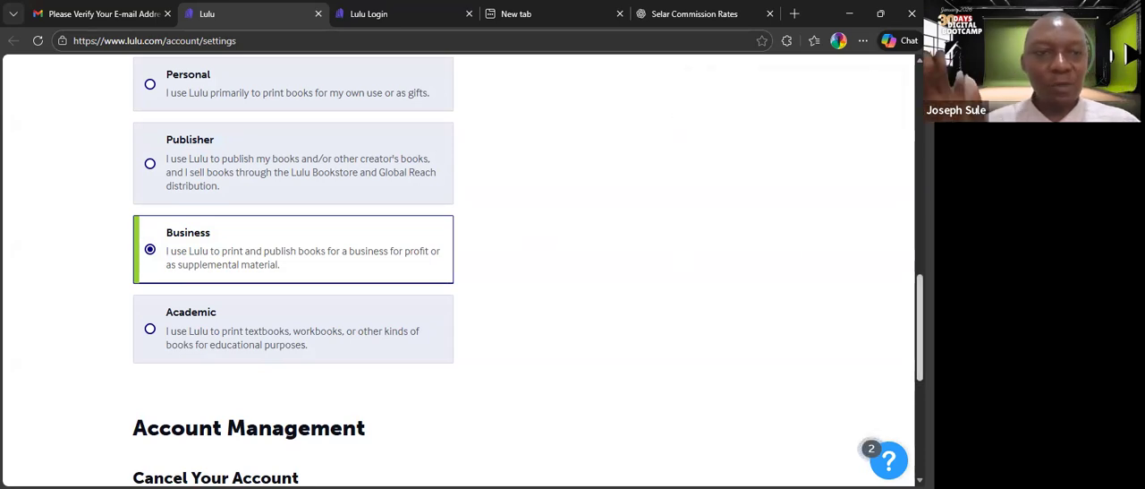
# Go to the account's projects overview and start a new project.
pyautogui.scroll(-3, 458, 269)
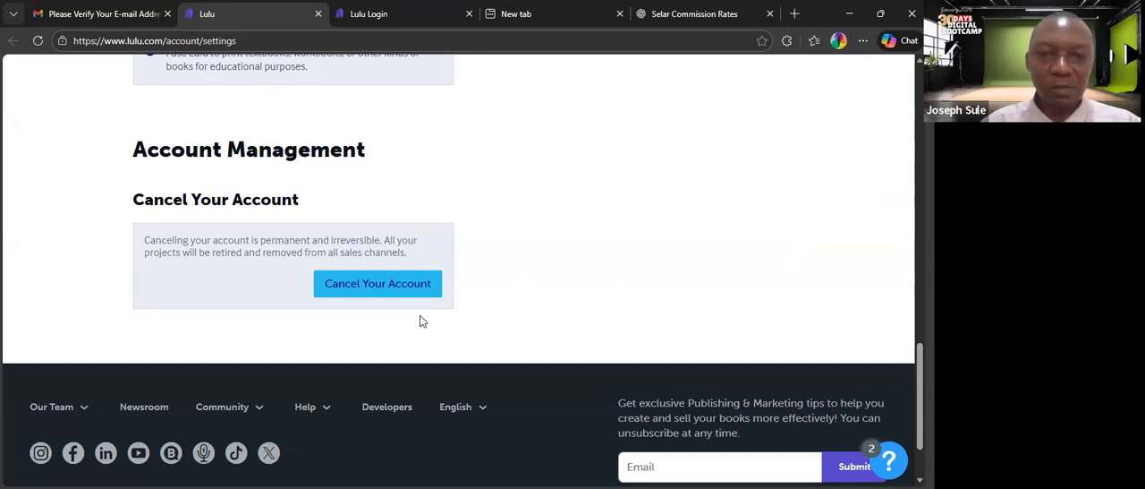
pyautogui.scroll(1, 849, 388)
pyautogui.scroll(15, 458, 268)
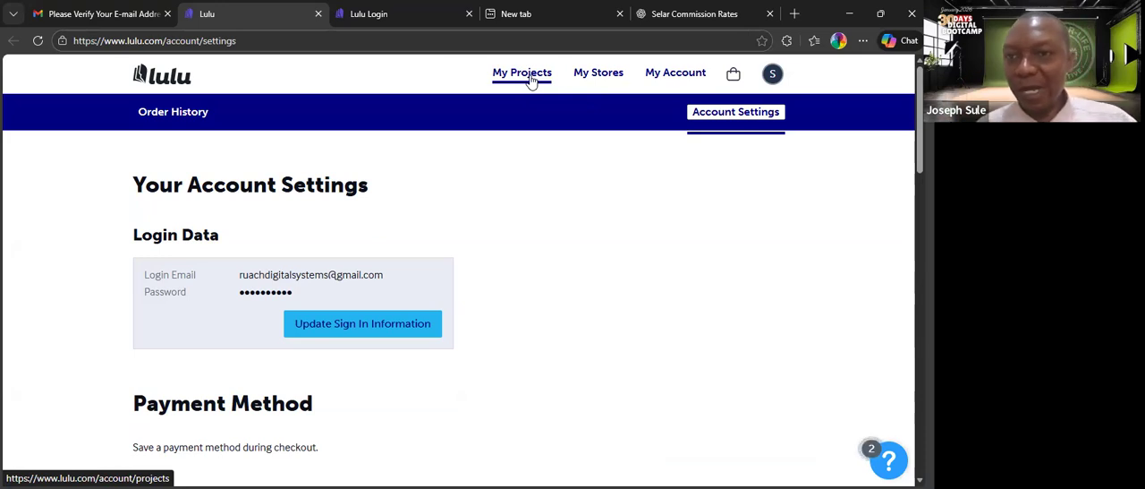
pyautogui.click(771, 76)
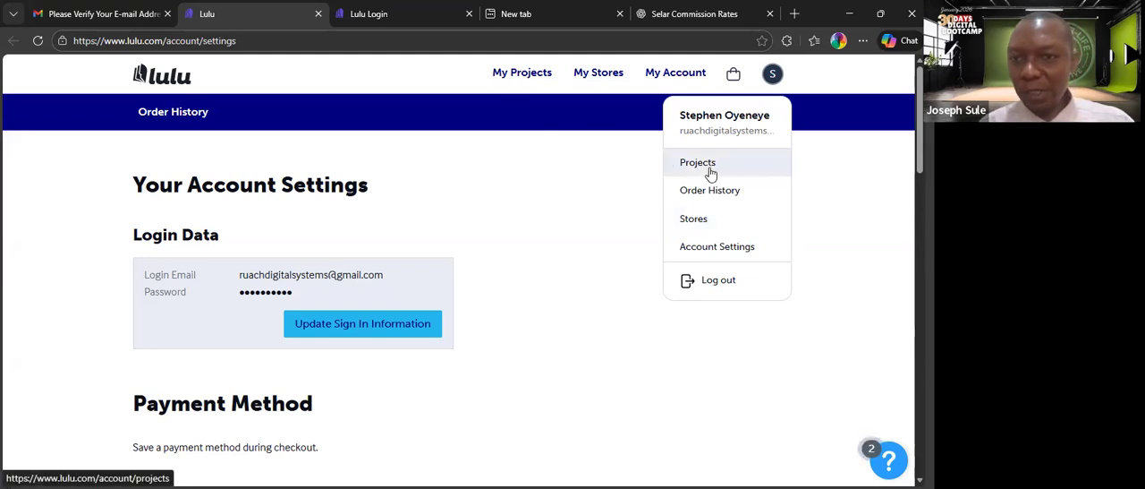
pyautogui.click(514, 74)
pyautogui.click(514, 73)
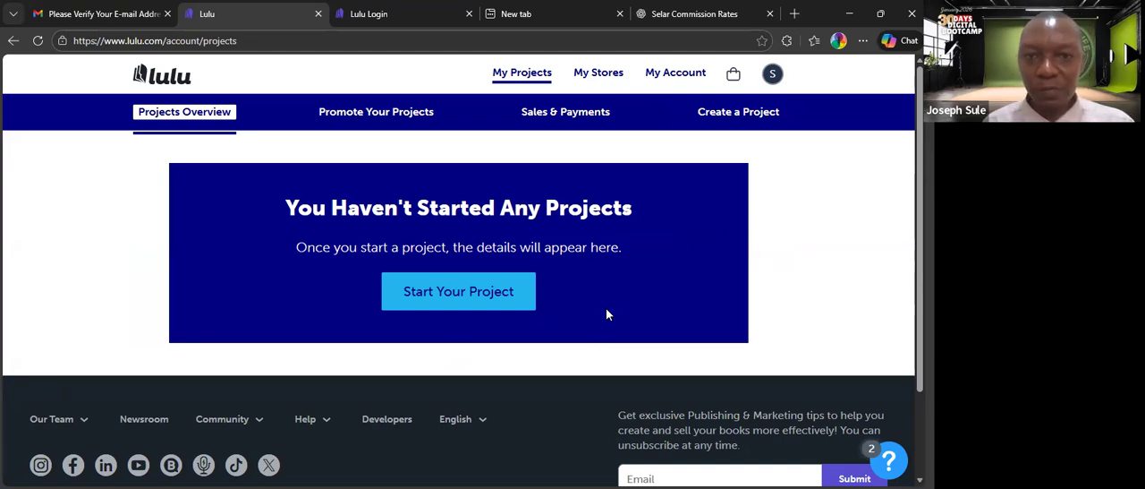
pyautogui.click(486, 292)
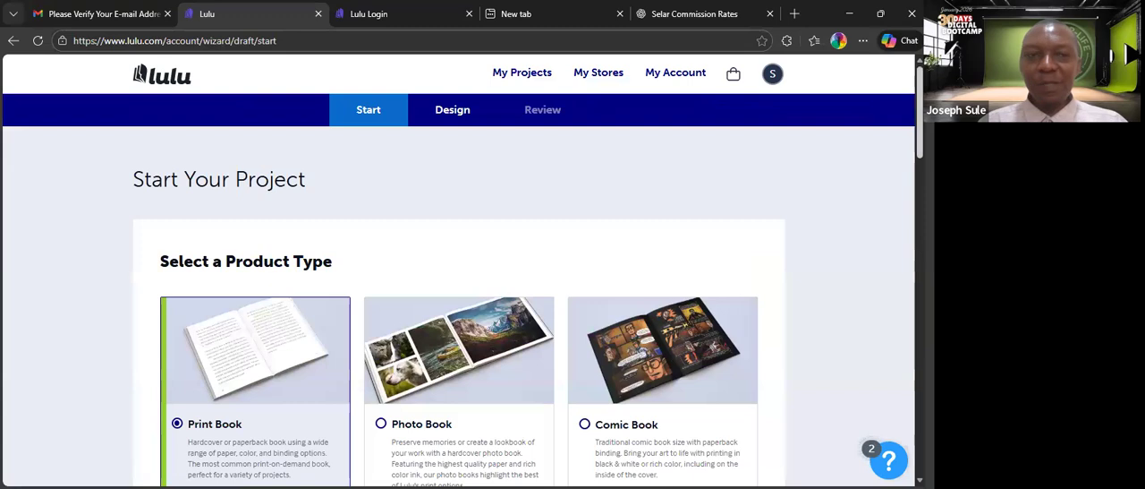
# Choose Ebook as the product type for the new project and go to its goal options.
pyautogui.scroll(-1, 458, 268)
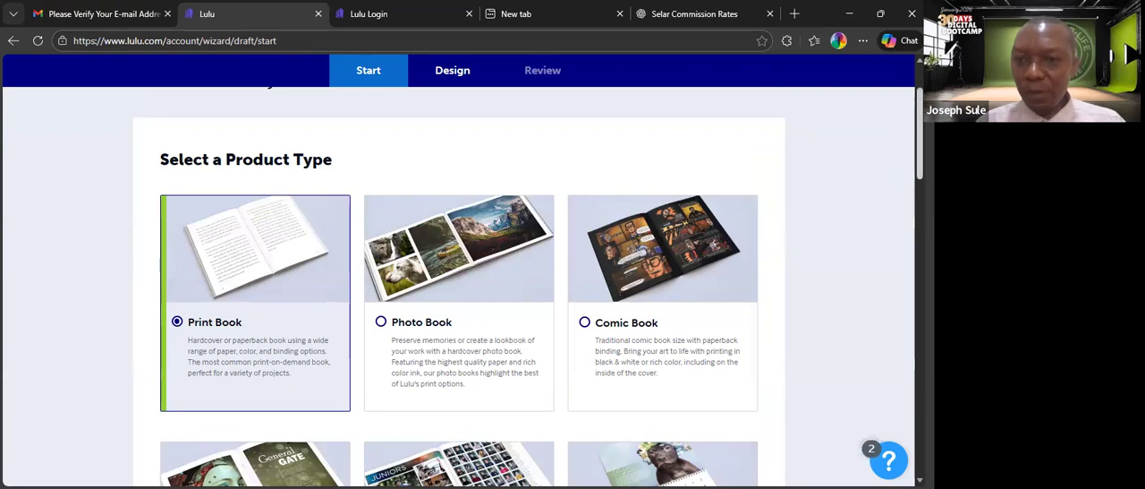
pyautogui.scroll(-2, 458, 286)
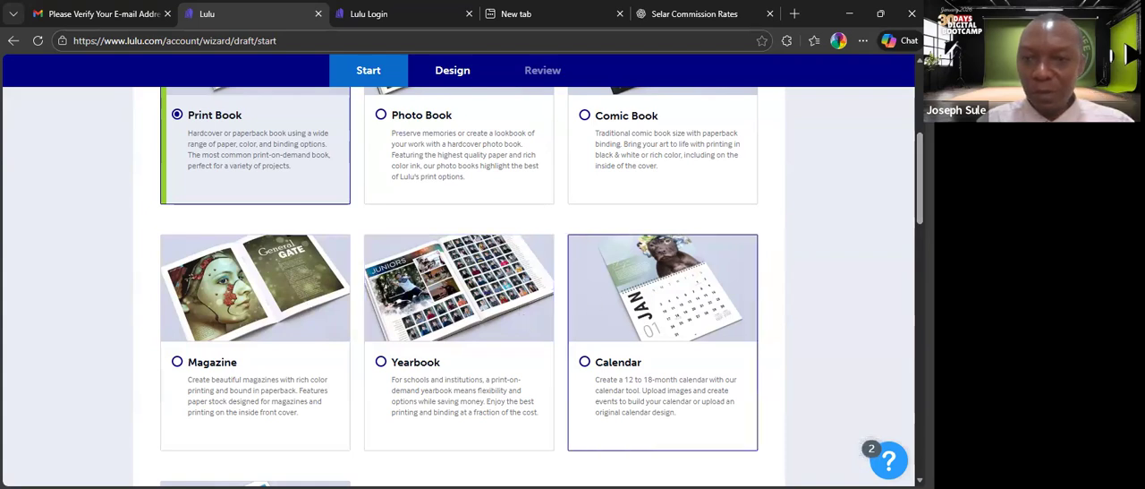
pyautogui.scroll(-3, 458, 286)
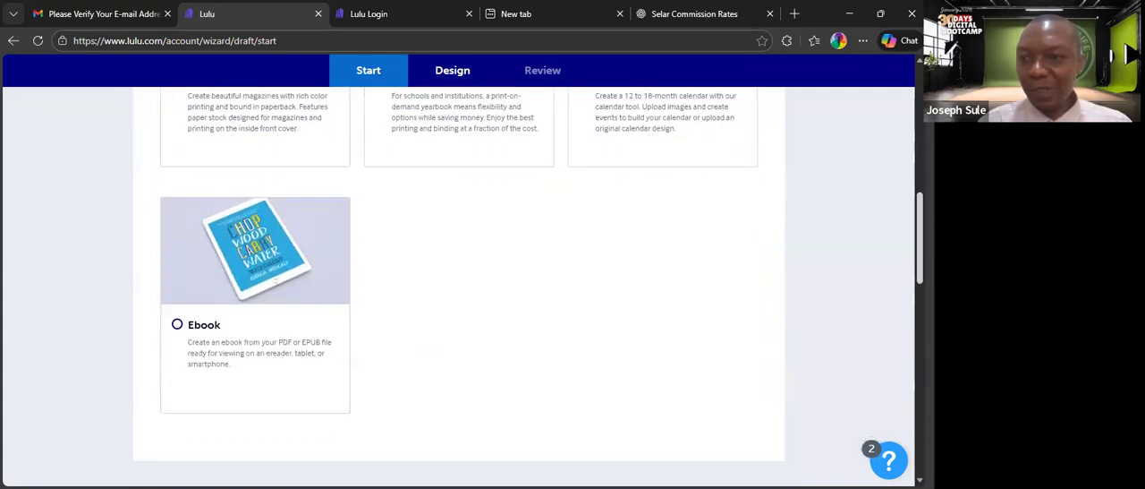
pyautogui.scroll(-2, 458, 286)
pyautogui.scroll(2, 458, 287)
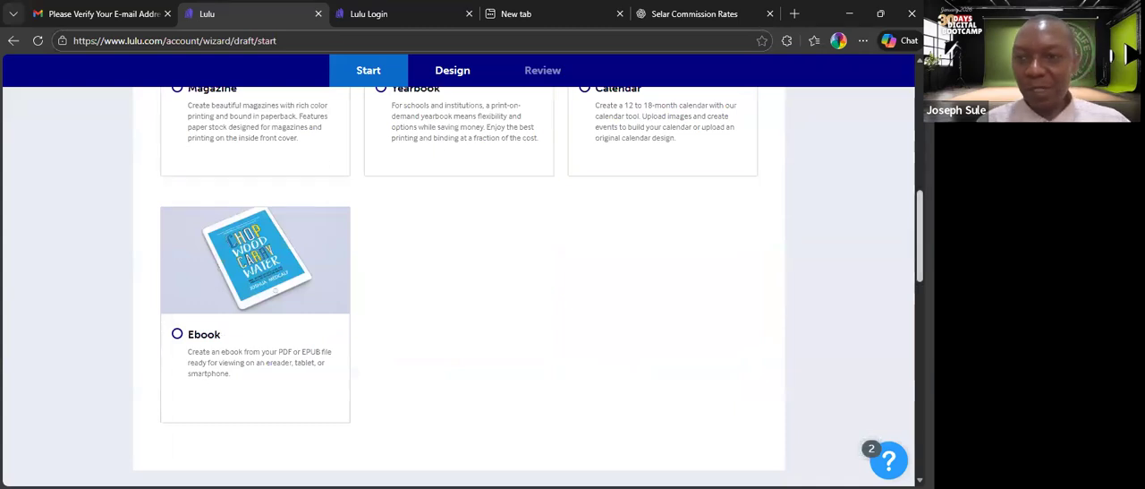
pyautogui.click(178, 335)
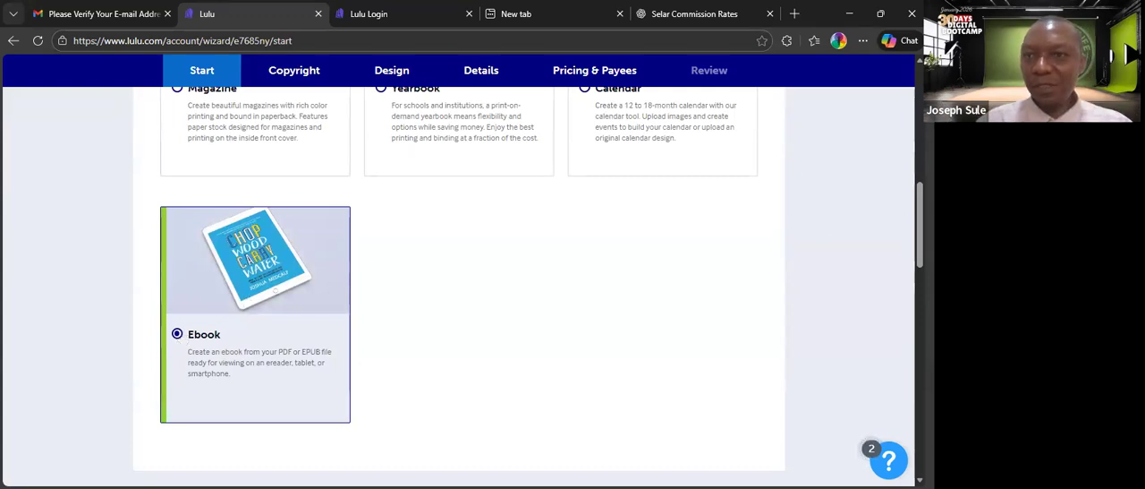
pyautogui.scroll(10, 528, 286)
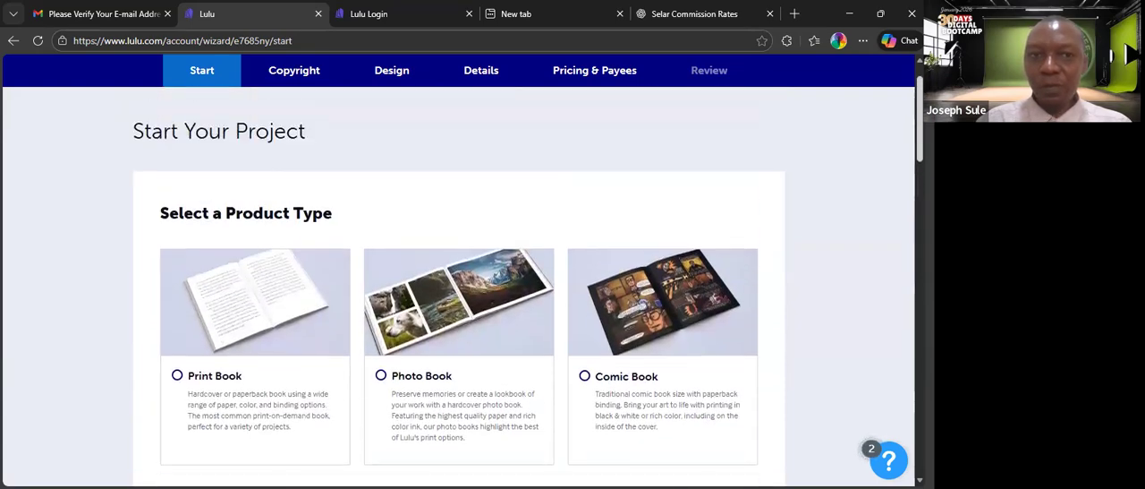
pyautogui.scroll(-10, 462, 287)
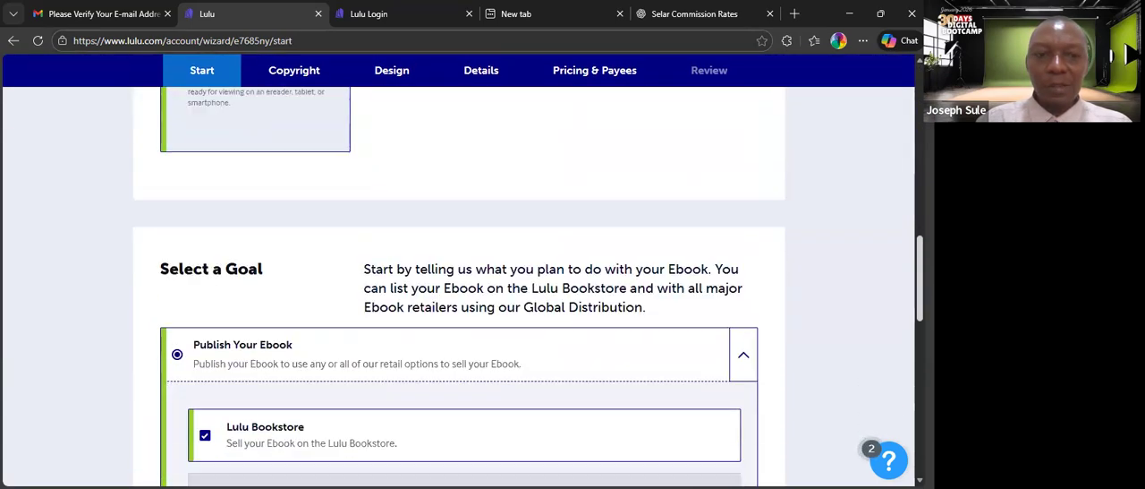
# Add Global Distribution to the Publish Your Ebook goal alongside the Lulu Bookstore.
pyautogui.scroll(2, 459, 286)
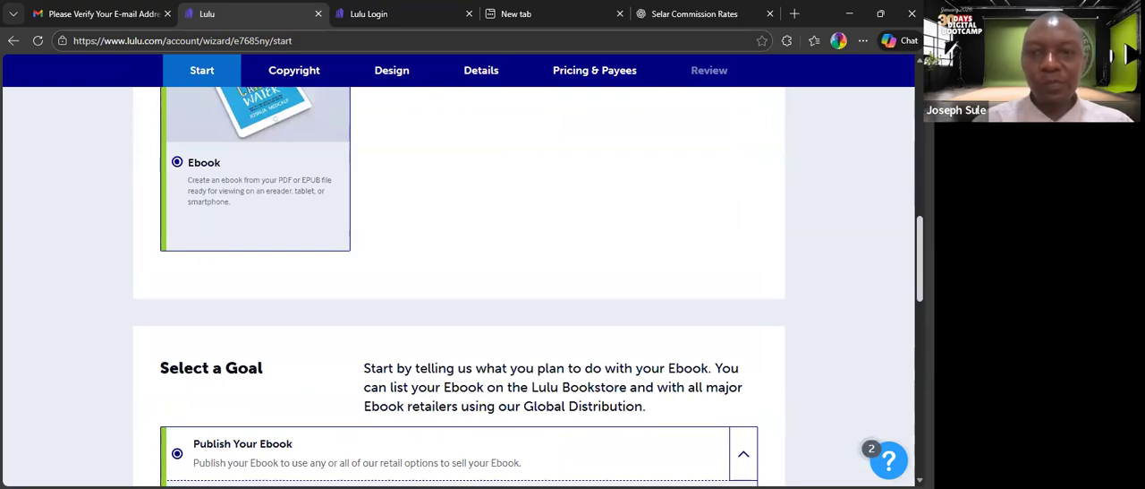
pyautogui.scroll(-2, 459, 286)
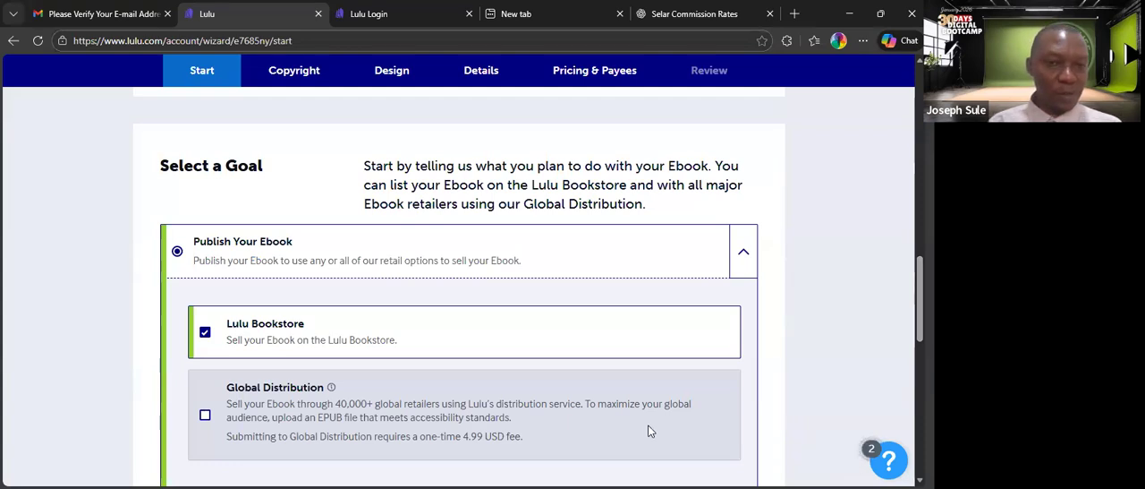
pyautogui.scroll(-1, 528, 292)
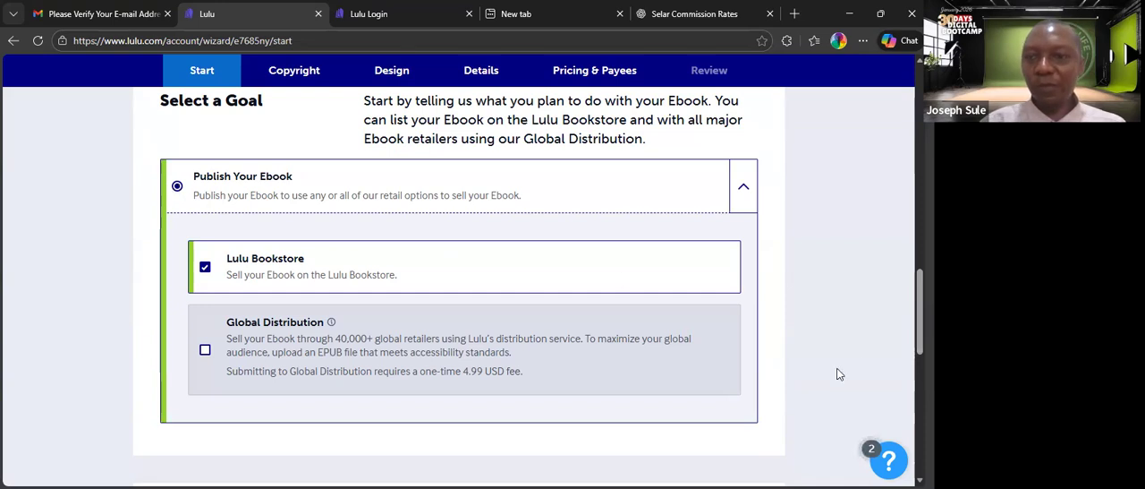
pyautogui.scroll(-1, 903, 314)
pyautogui.scroll(-2, 707, 271)
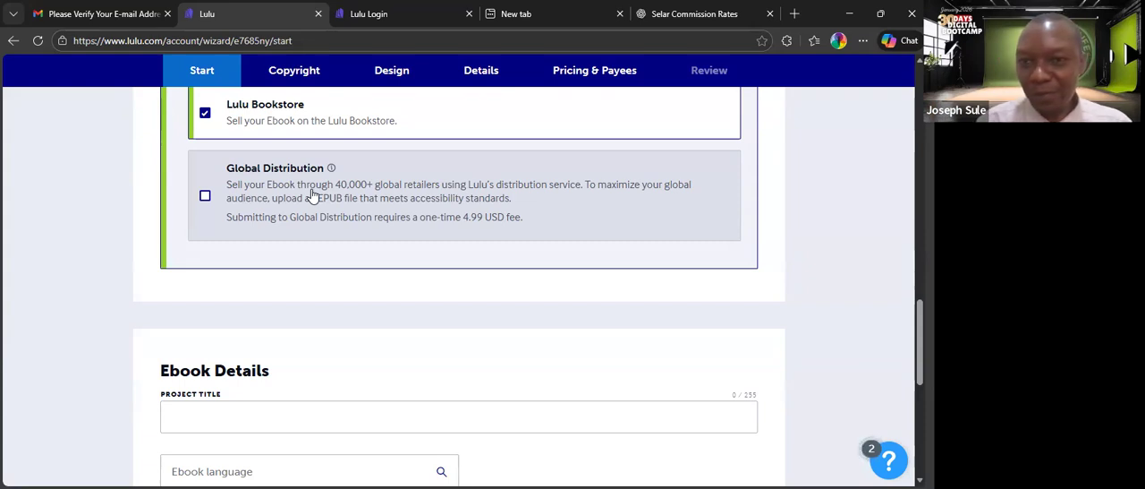
pyautogui.click(206, 199)
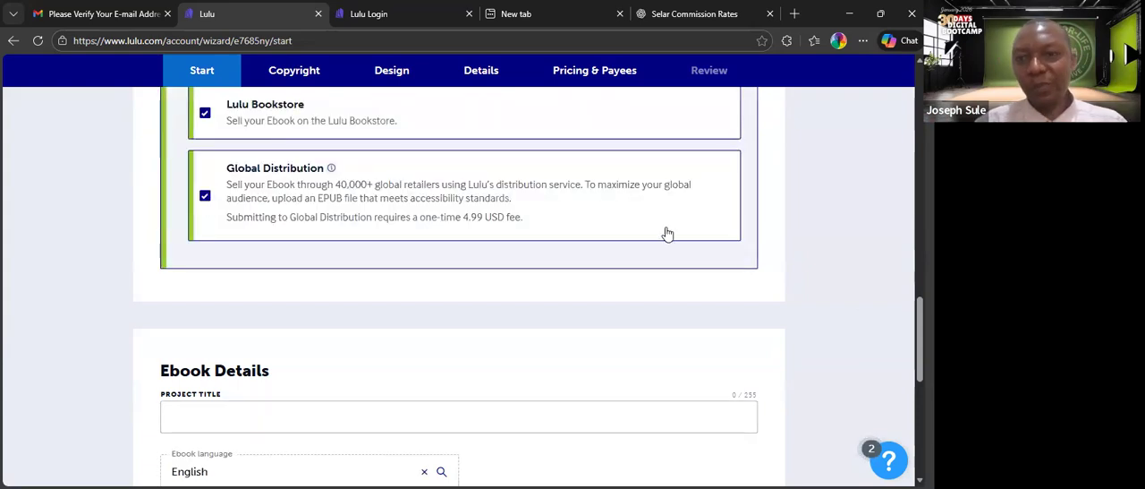
# Remove Global Distribution from the publishing goal, keeping only the Lulu Bookstore.
pyautogui.scroll(-1, 528, 287)
pyautogui.scroll(-2, 458, 287)
pyautogui.scroll(5, 458, 286)
pyautogui.scroll(-4, 458, 286)
pyautogui.scroll(-1, 528, 286)
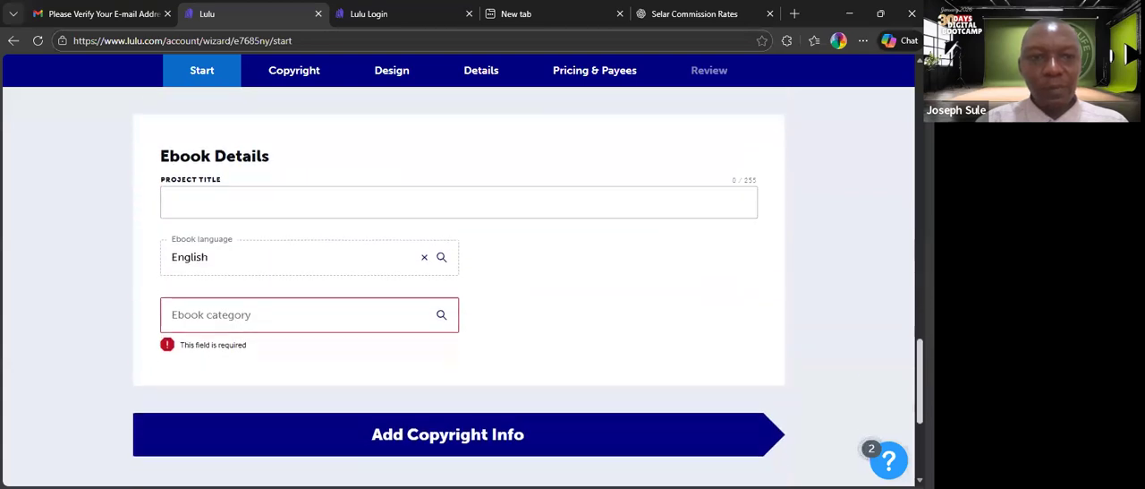
pyautogui.scroll(5, 721, 225)
pyautogui.scroll(-2, 721, 225)
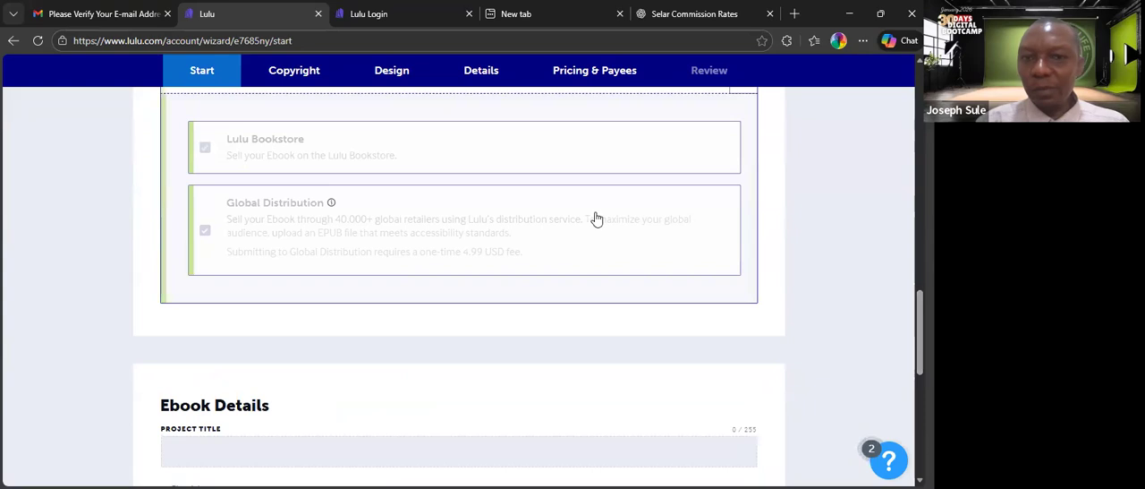
pyautogui.click(350, 231)
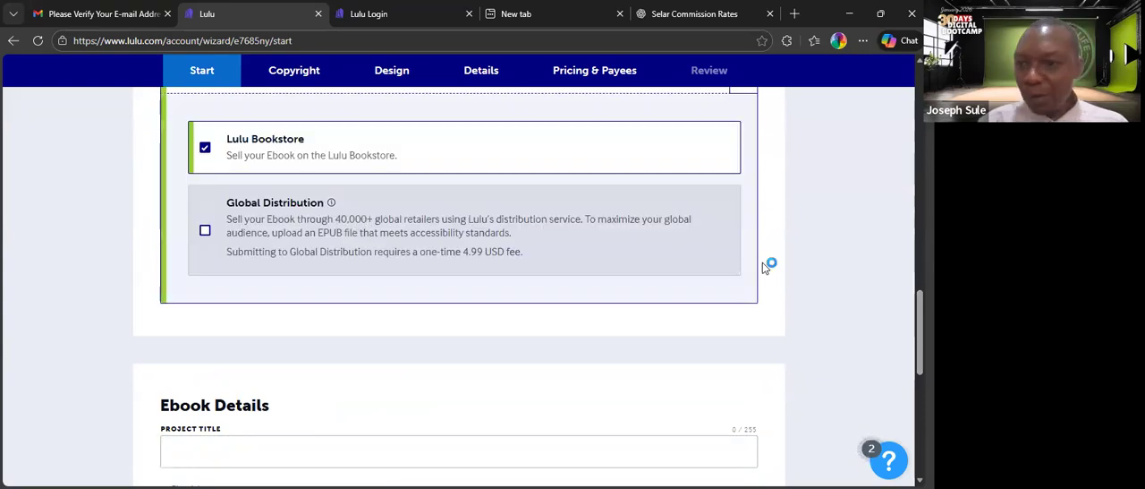
# Enter "Speaking In Tongues" as the project title in the Ebook Details.
pyautogui.scroll(2, 458, 287)
pyautogui.scroll(-3, 458, 286)
pyautogui.scroll(-2, 458, 287)
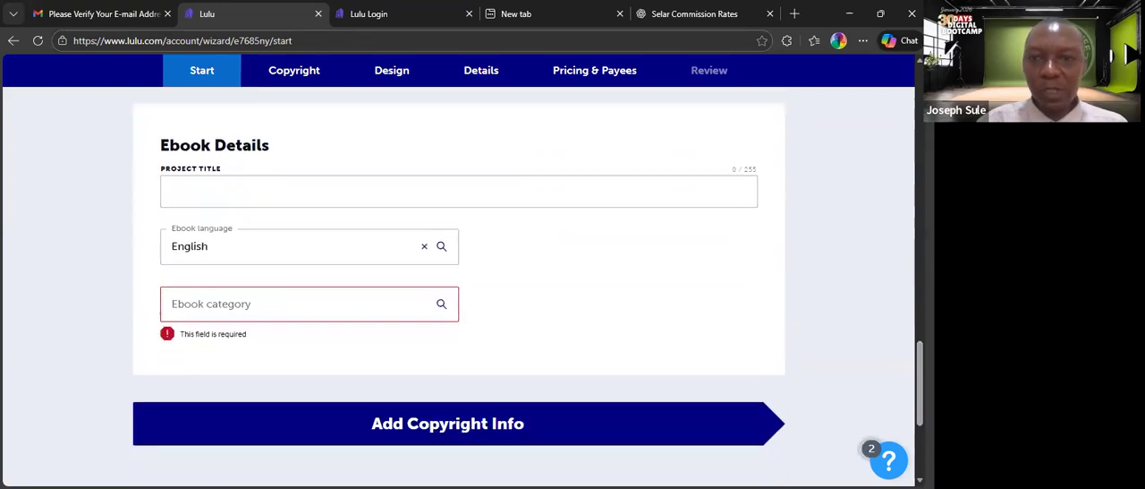
pyautogui.scroll(3, 573, 260)
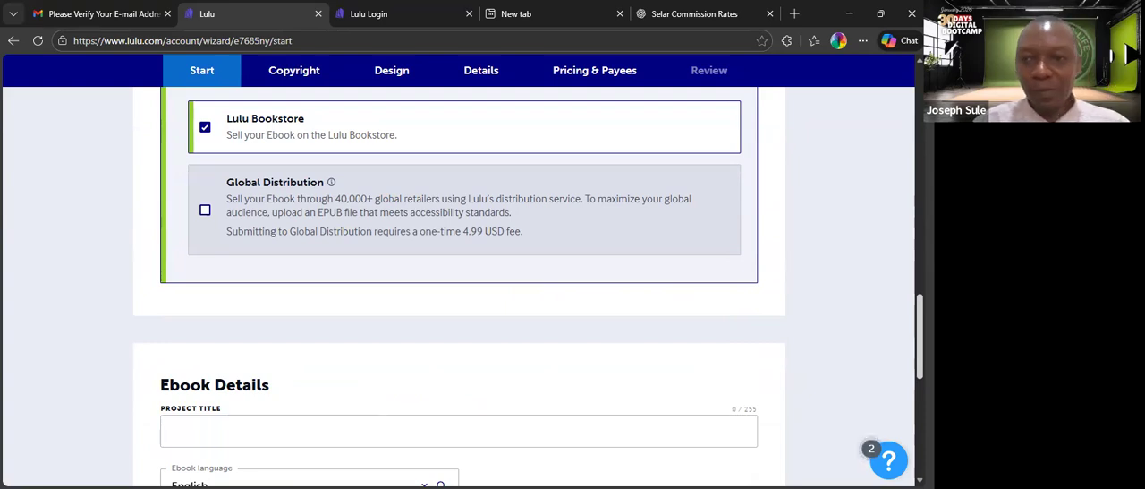
pyautogui.scroll(-2, 459, 286)
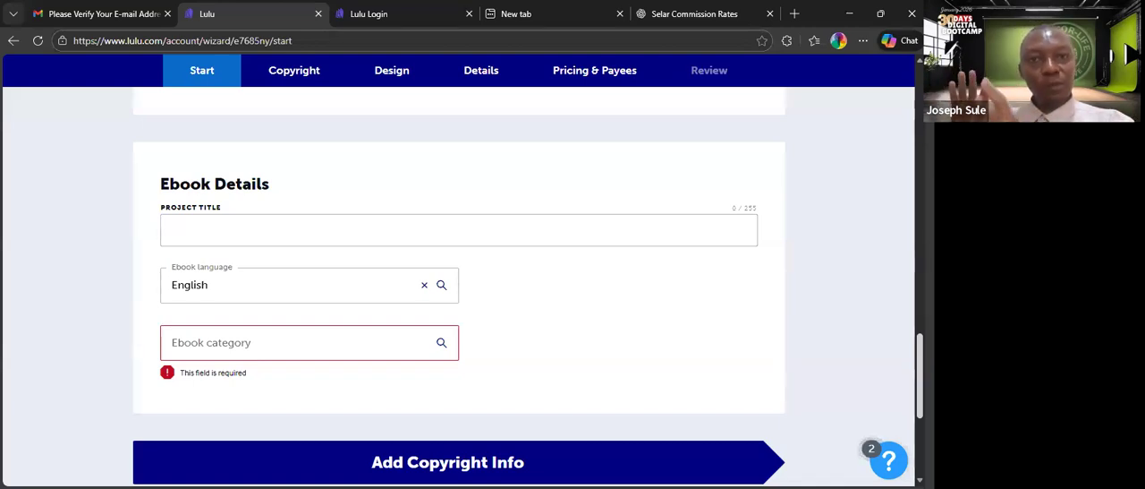
pyautogui.scroll(3, 459, 287)
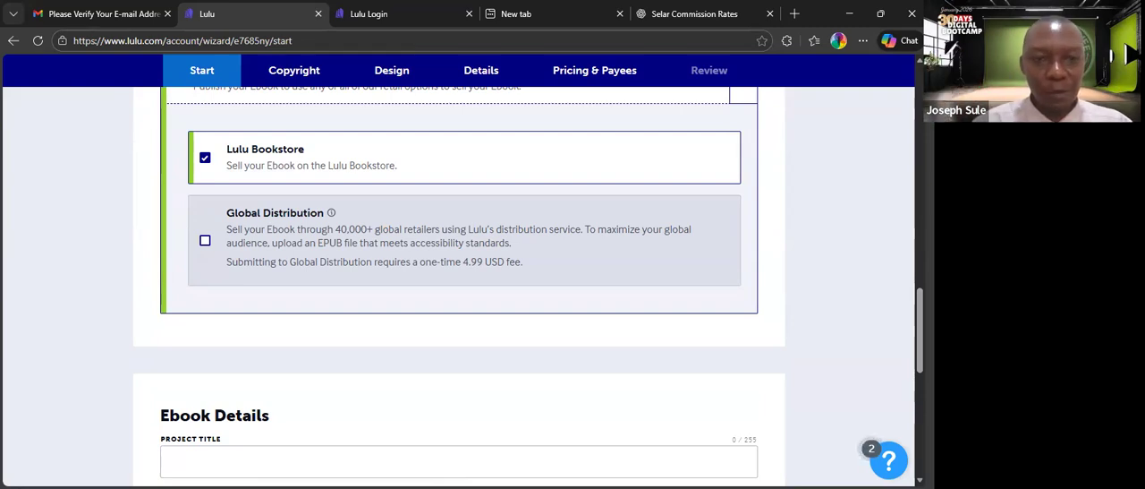
pyautogui.scroll(-3, 458, 287)
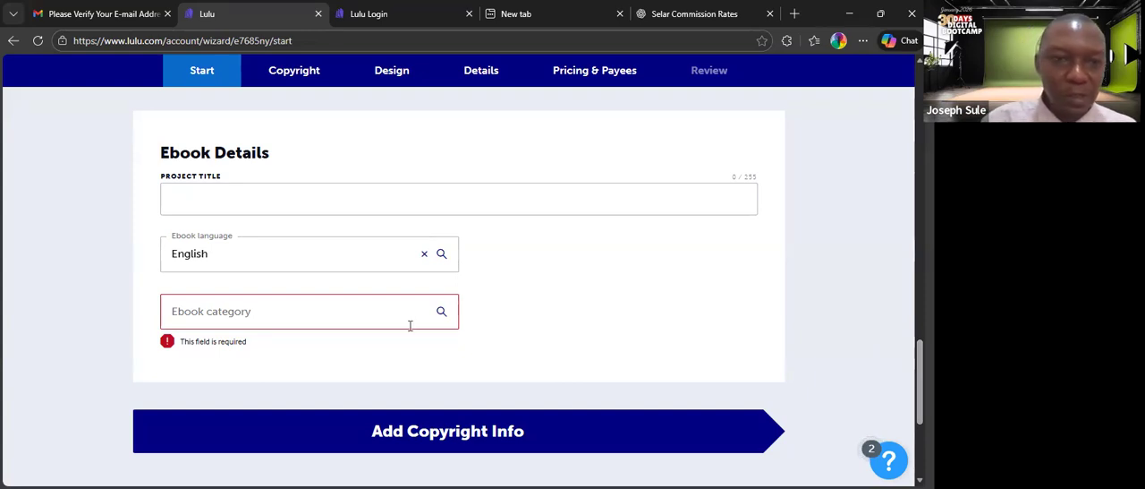
pyautogui.click(285, 193)
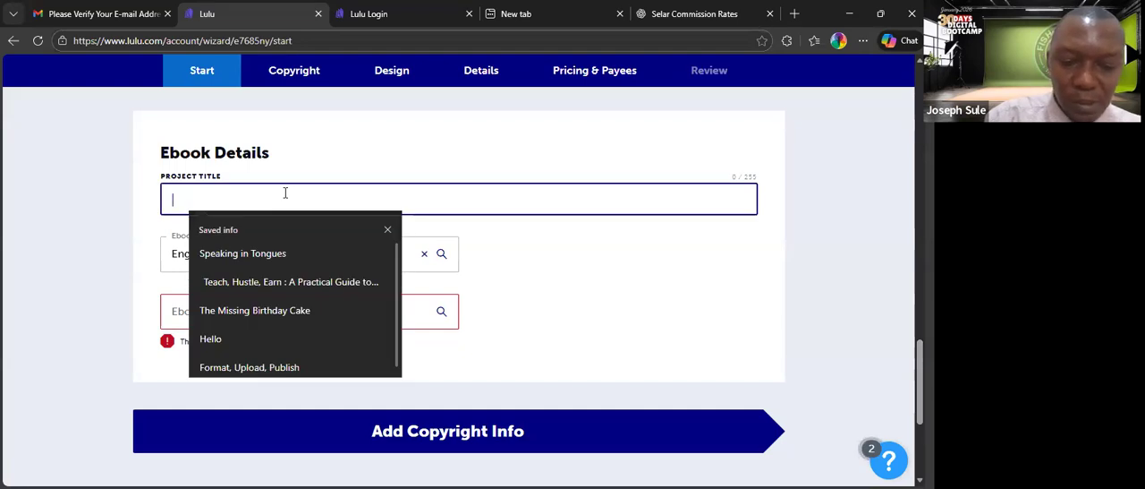
pyautogui.write('S')
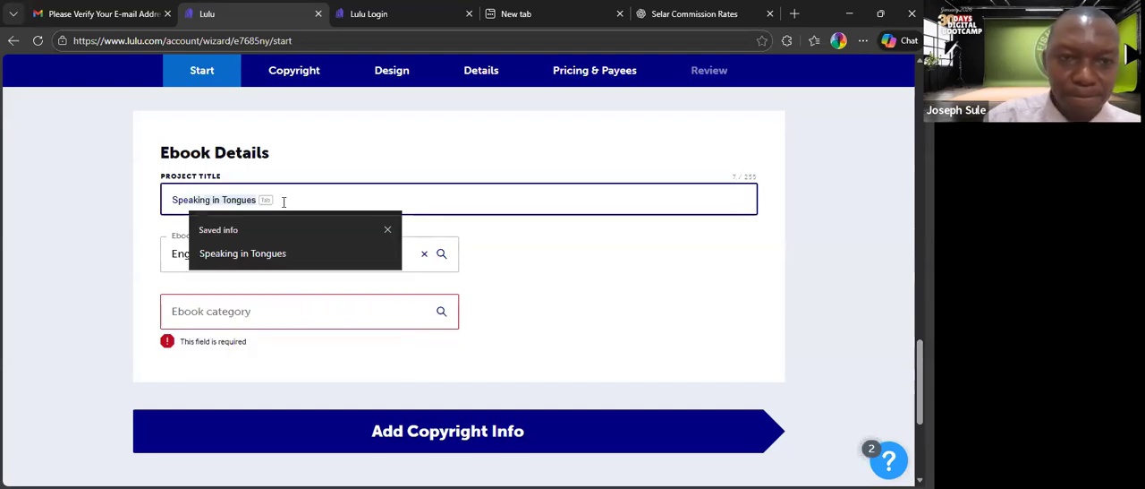
pyautogui.write('peakin I')
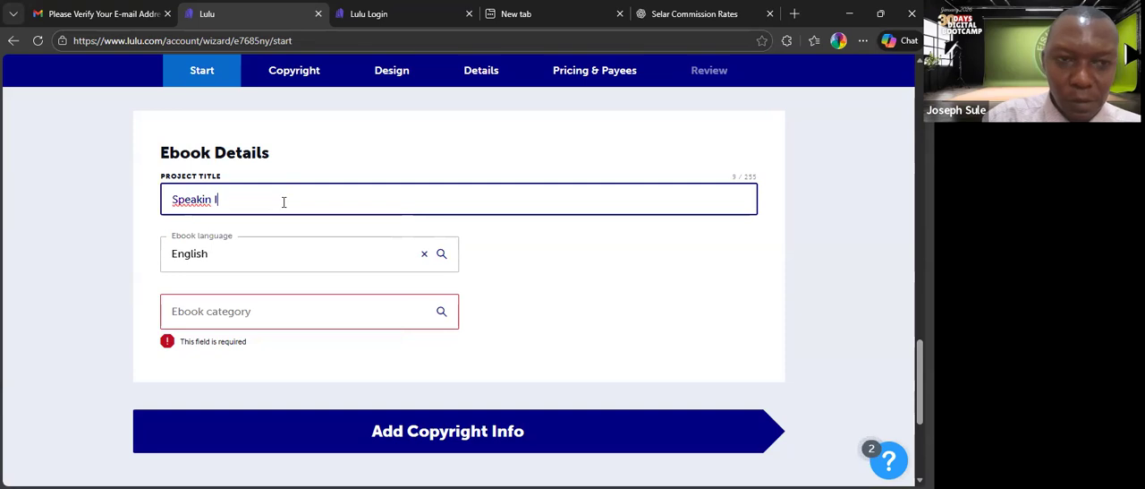
pyautogui.write('n Tongues')
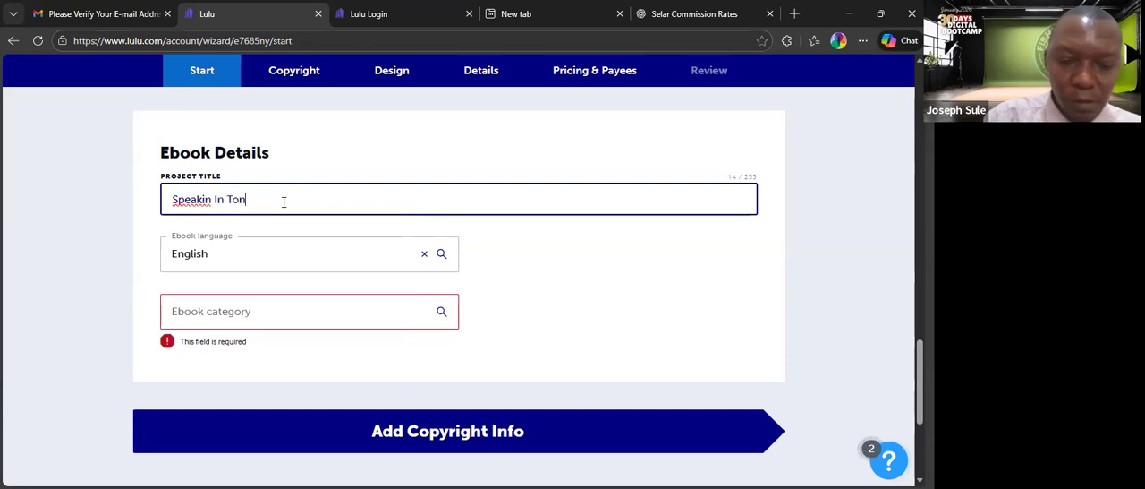
pyautogui.click(212, 198)
pyautogui.click(194, 258)
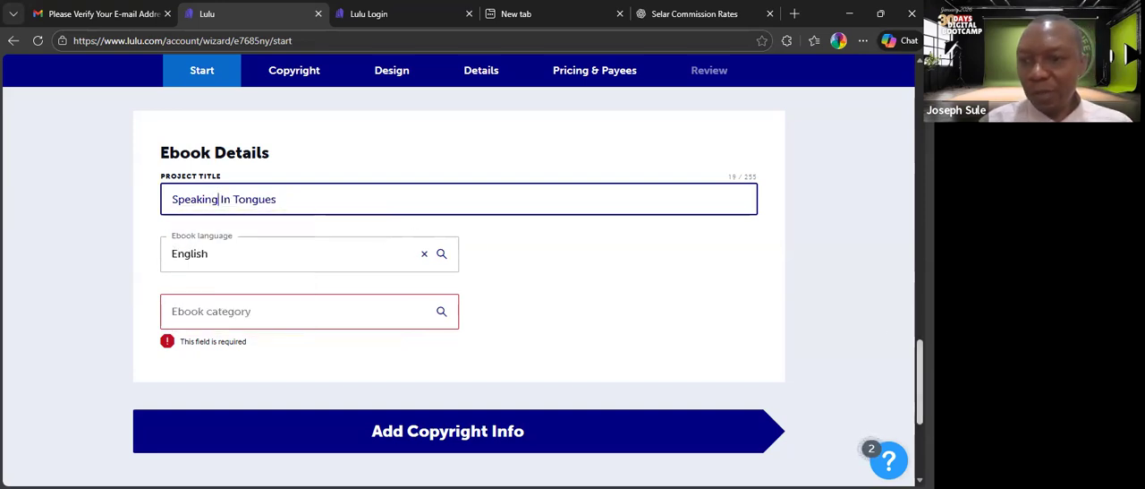
# Search the ebook categories for "spir" and choose Religion & Spirituality.
pyautogui.scroll(-1, 919, 376)
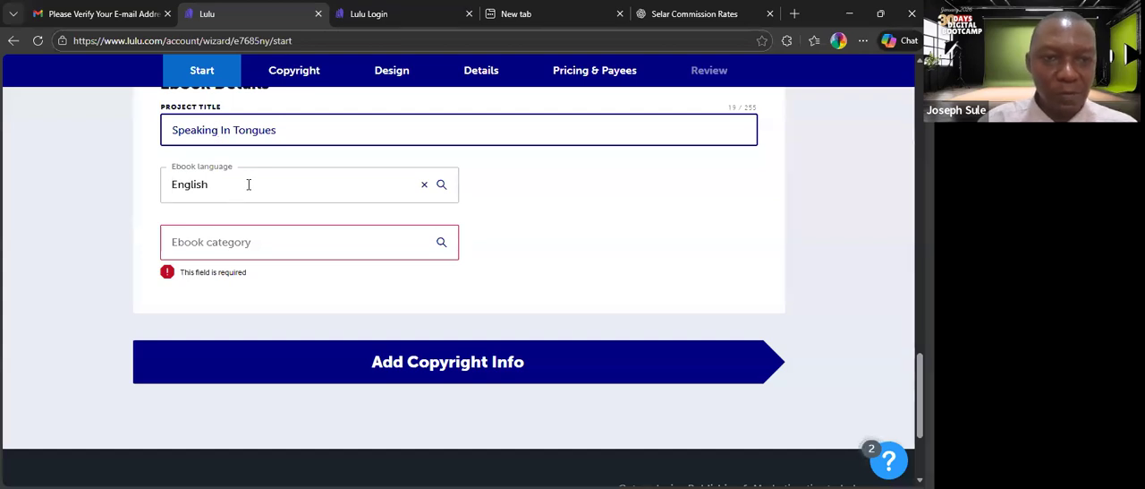
pyautogui.click(337, 240)
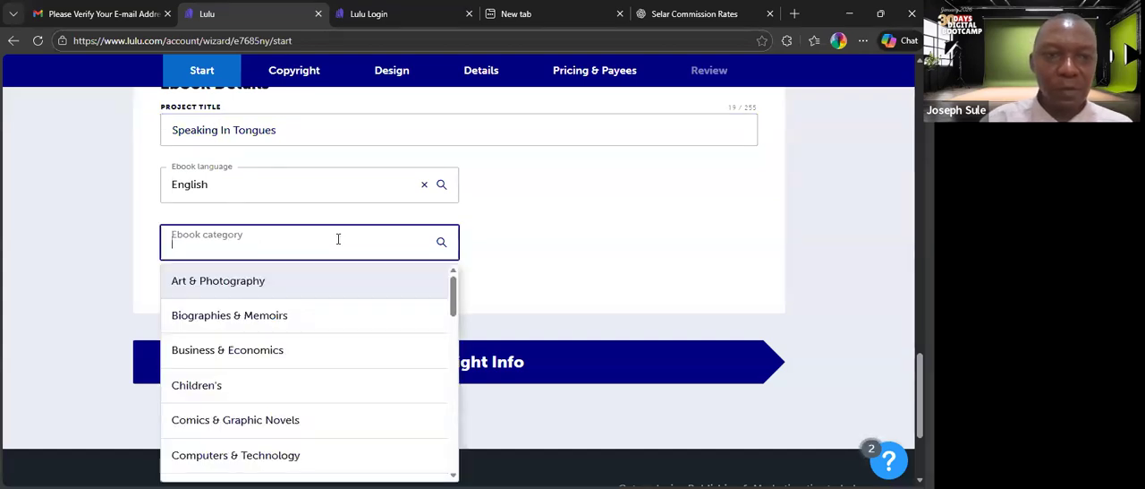
pyautogui.click(615, 239)
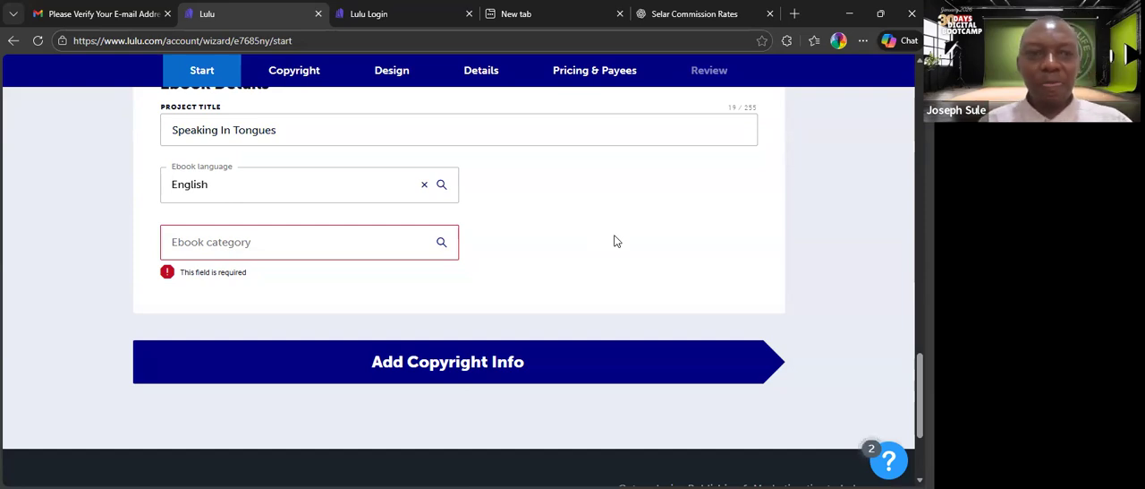
pyautogui.click(366, 249)
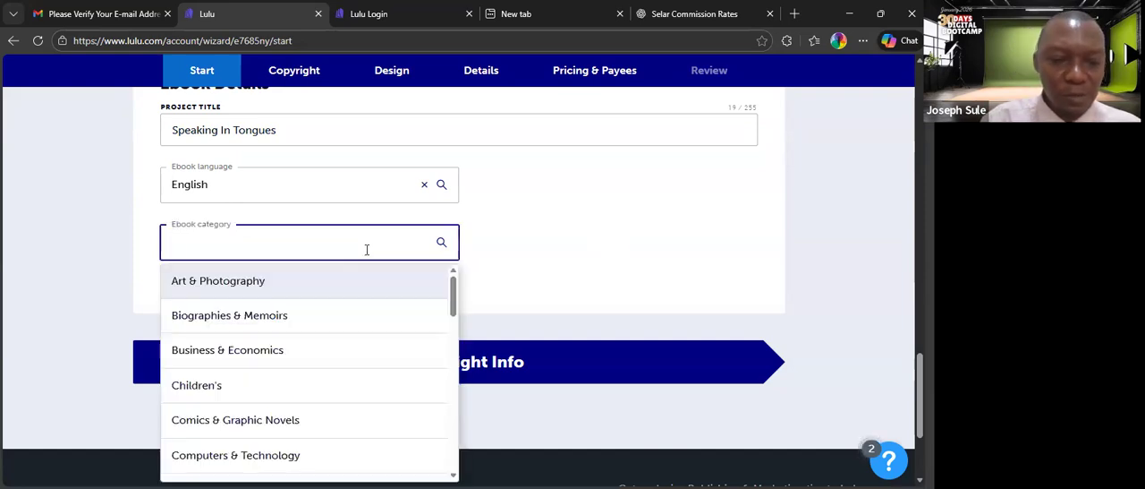
pyautogui.write('spir')
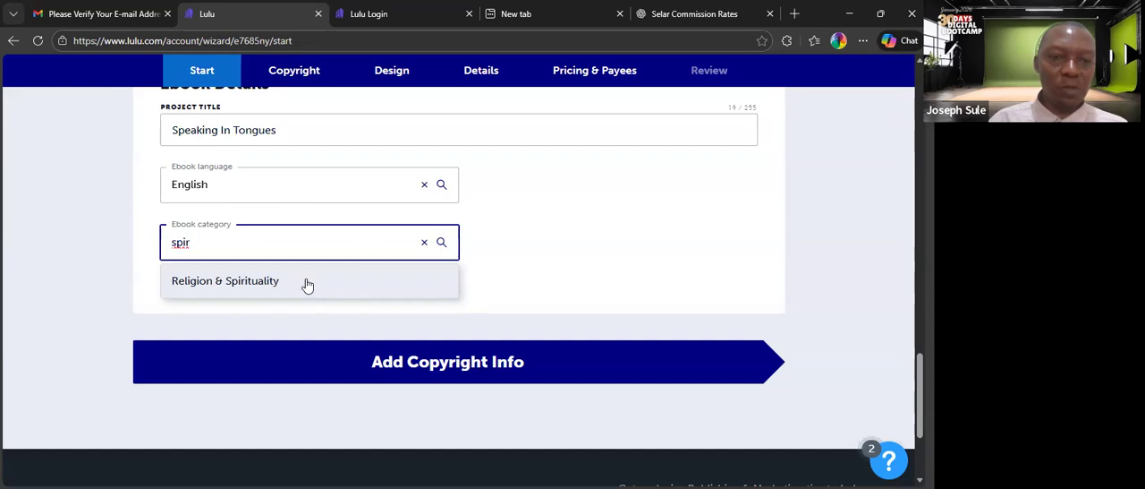
pyautogui.click(257, 281)
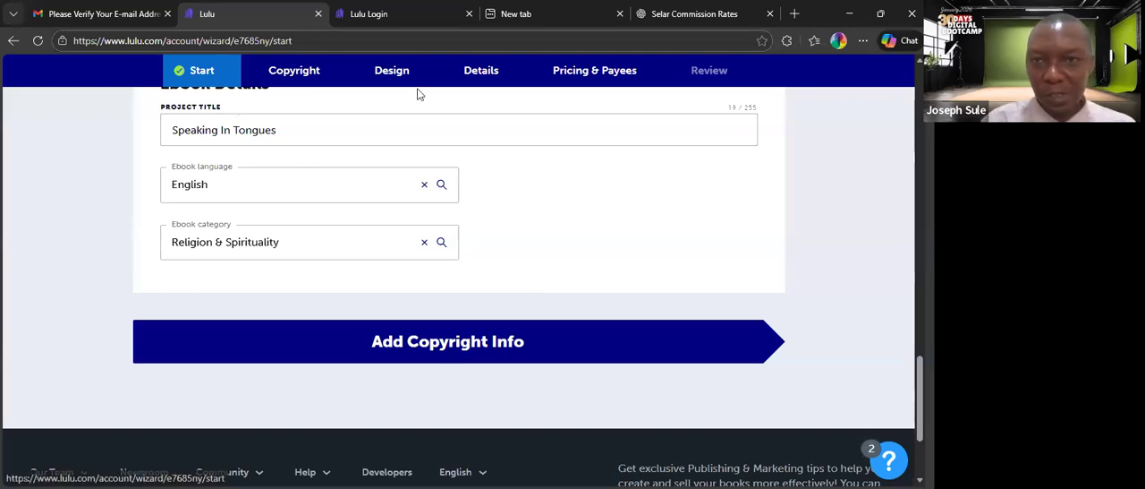
# Go to the project's Copyright and Contributor Information page.
pyautogui.scroll(1, 789, 226)
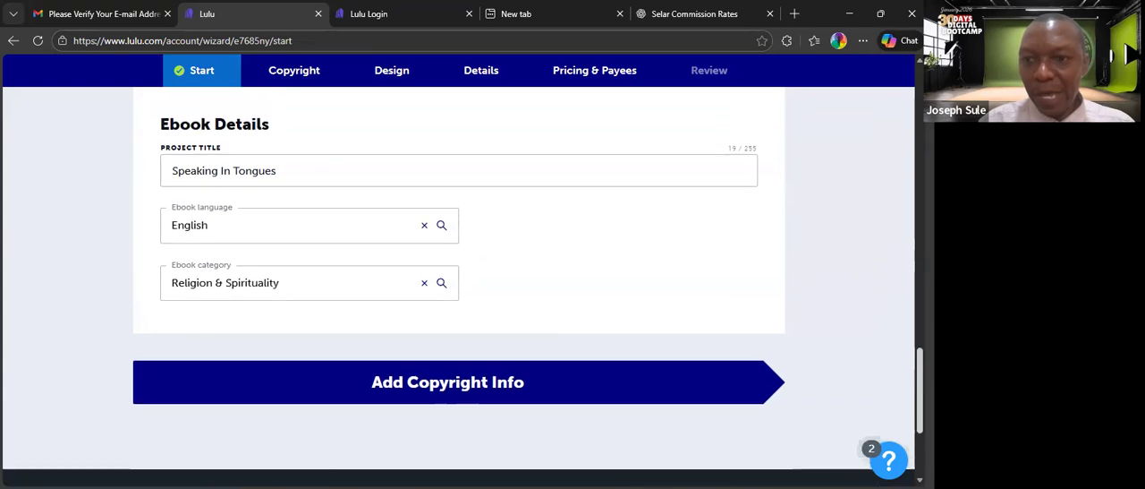
pyautogui.scroll(10, 646, 109)
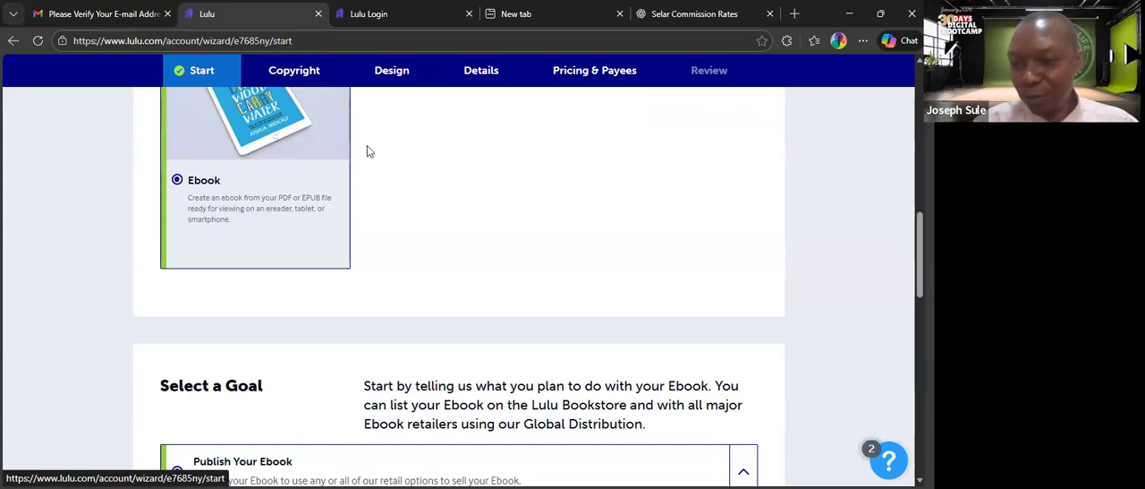
pyautogui.click(270, 82)
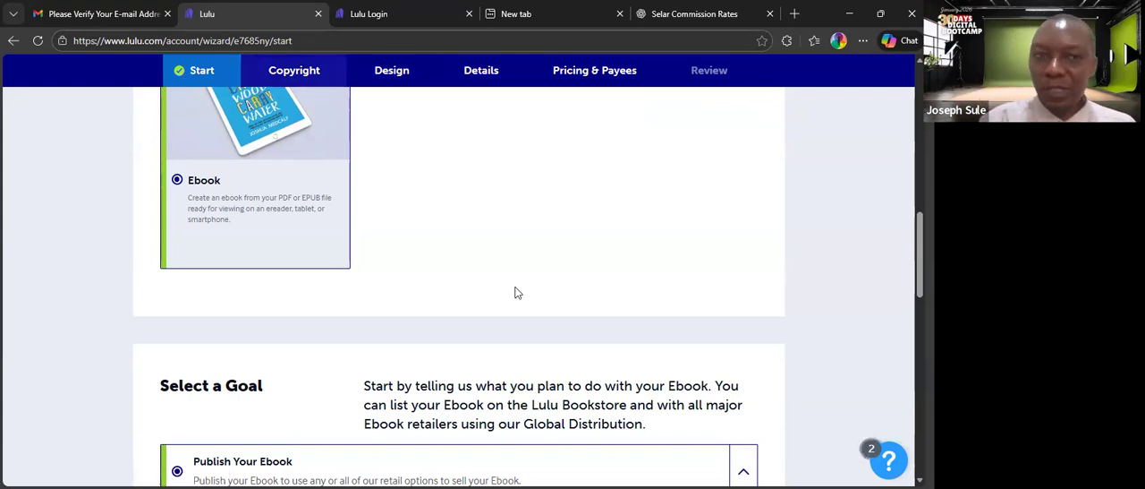
pyautogui.click(292, 83)
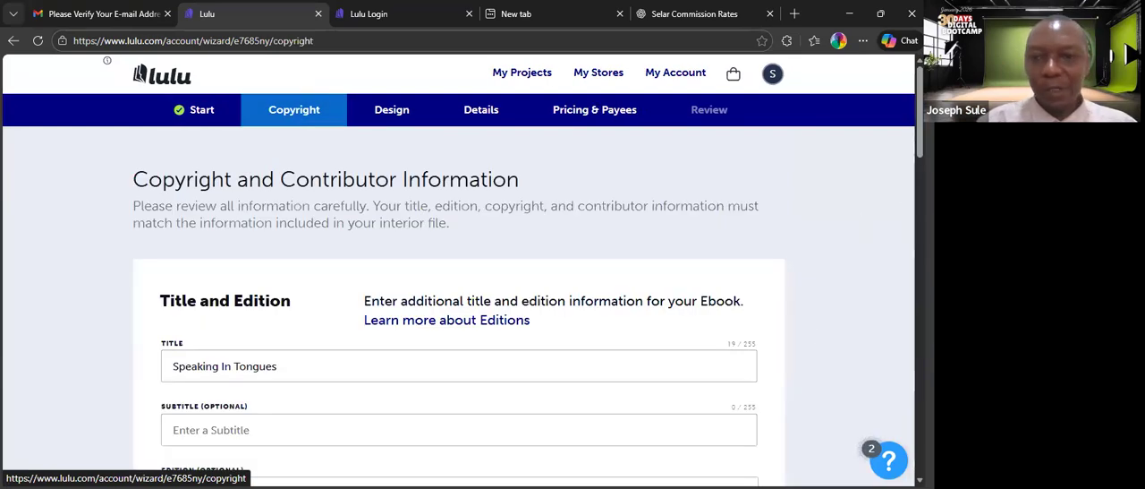
# Enter "A Life Changing Gift of The Holy Spirit" as the ebook's subtitle.
pyautogui.scroll(-1, 458, 313)
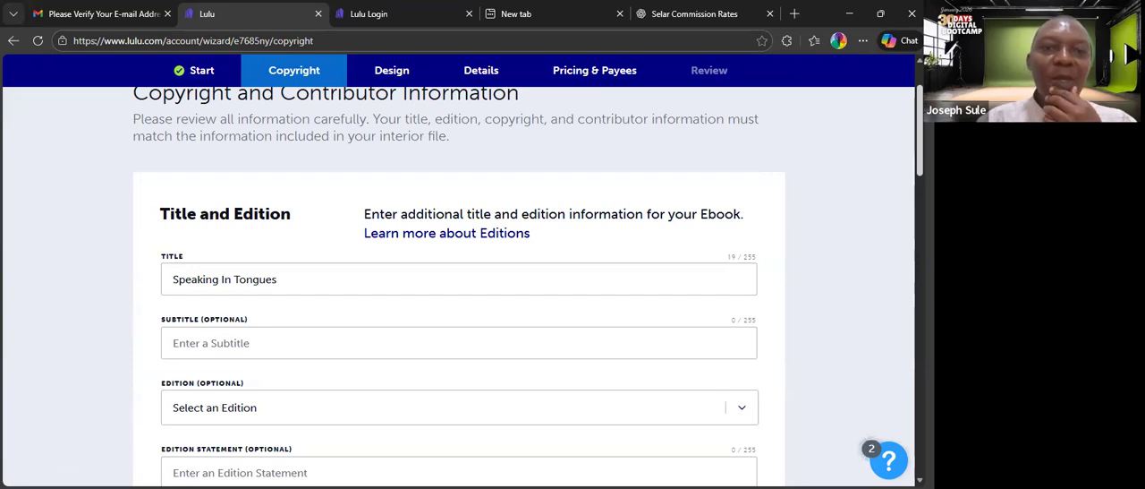
pyautogui.scroll(-1, 459, 286)
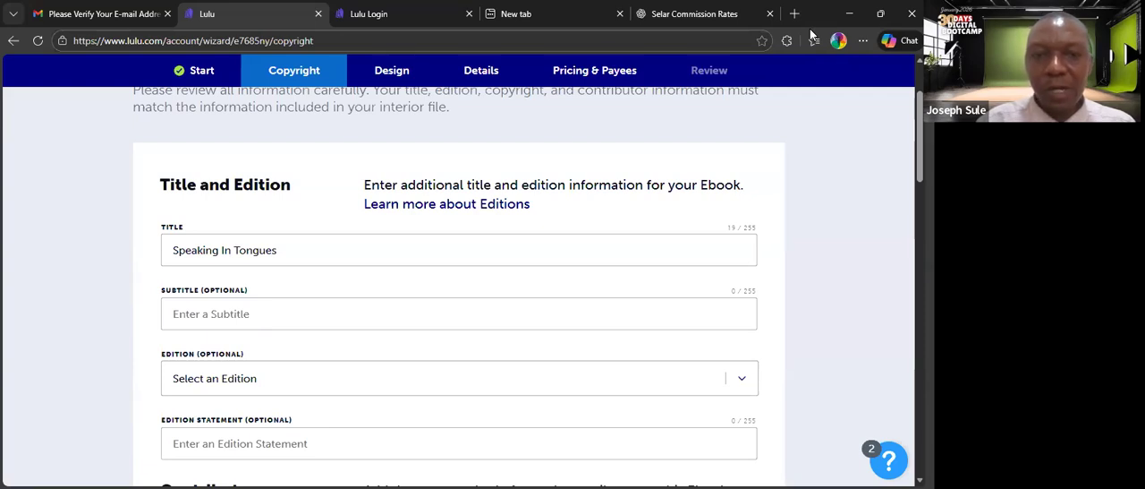
pyautogui.click(359, 303)
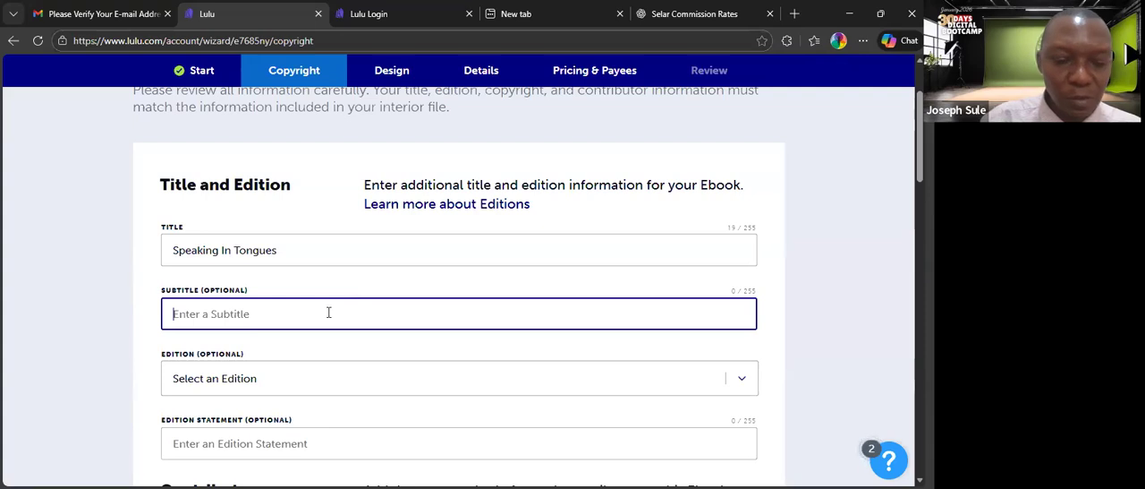
pyautogui.write('A ')
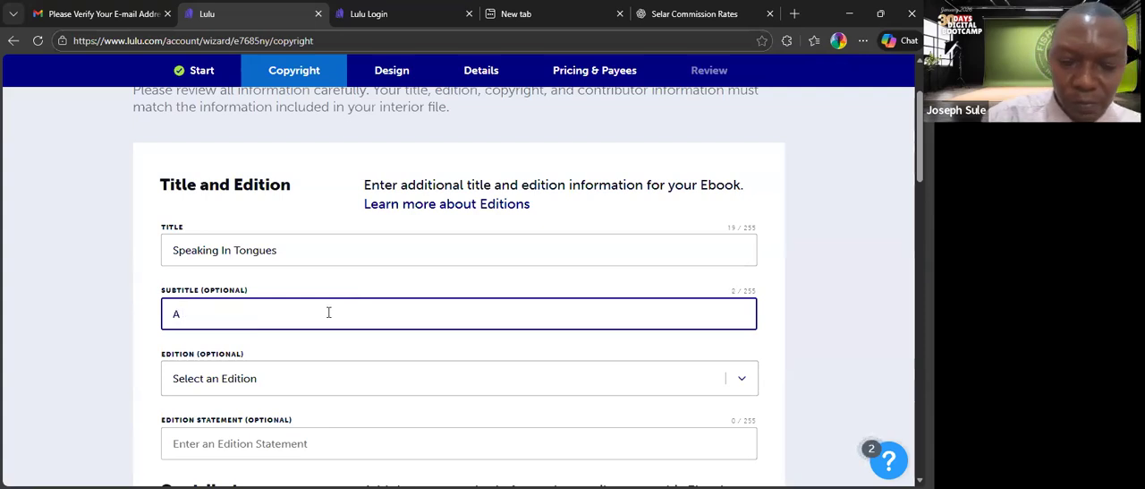
pyautogui.write('Life Changing Gift of the')
pyautogui.press('BackSpace')
pyautogui.press('BackSpace')
pyautogui.press('BackSpace')
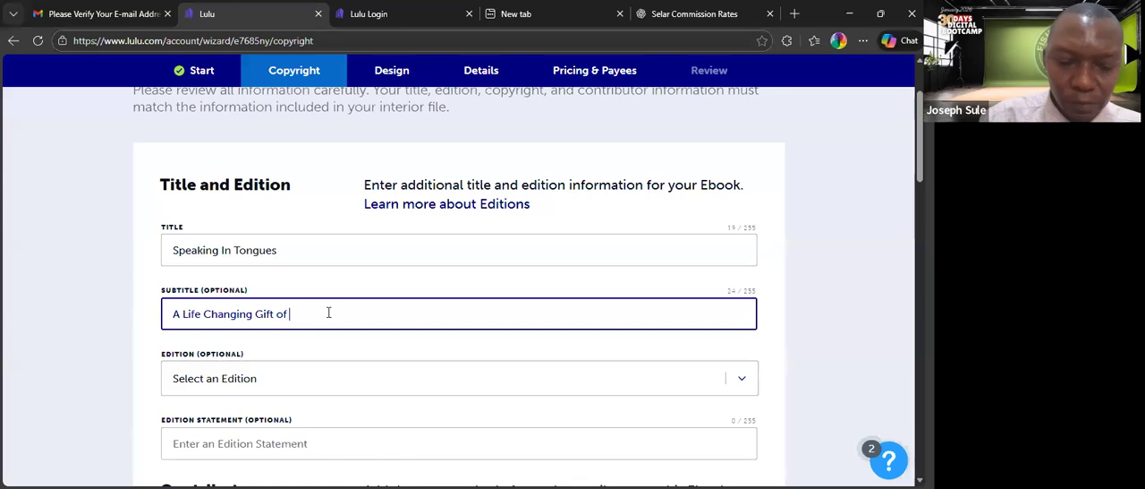
pyautogui.write('The Holy Spir')
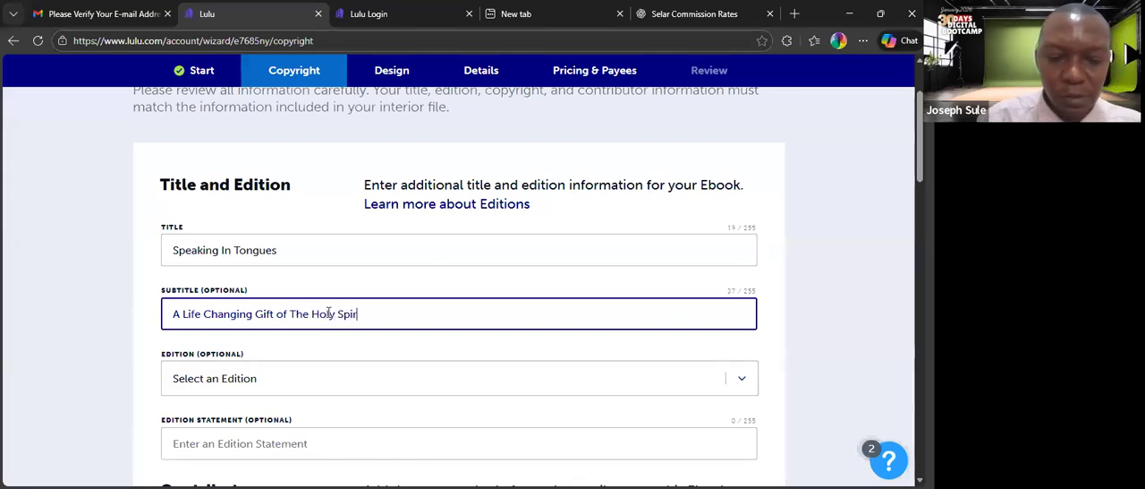
pyautogui.write('it')
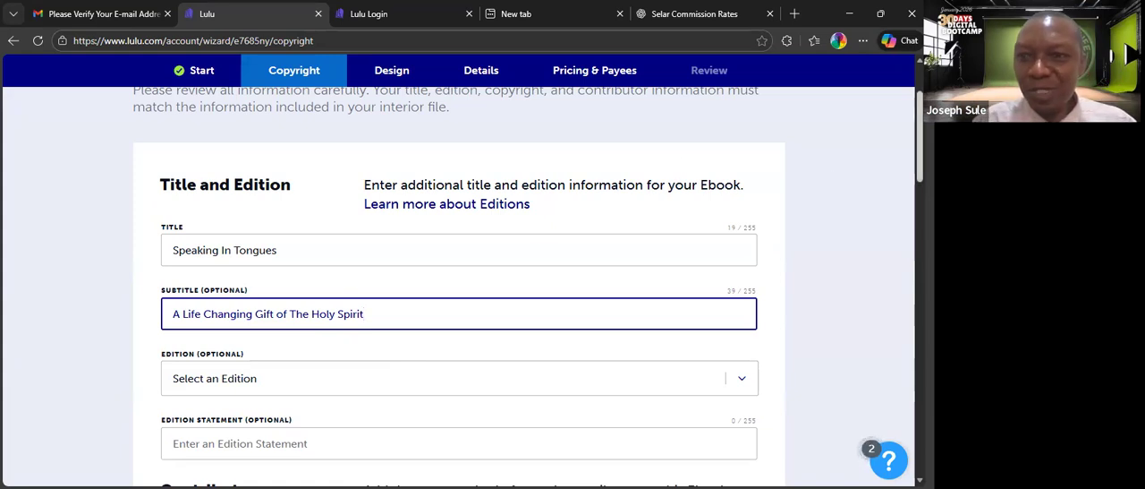
pyautogui.scroll(-2, 458, 286)
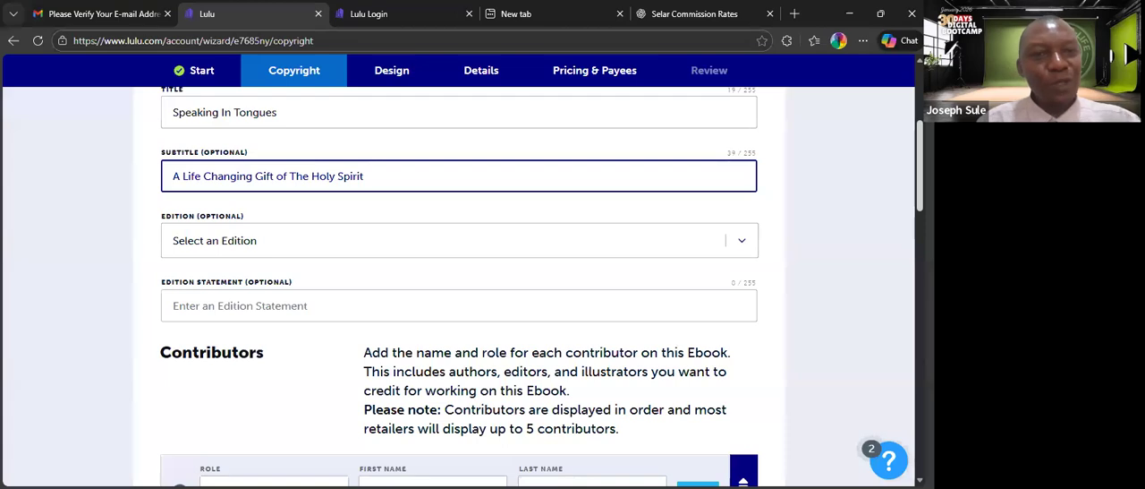
pyautogui.click(853, 204)
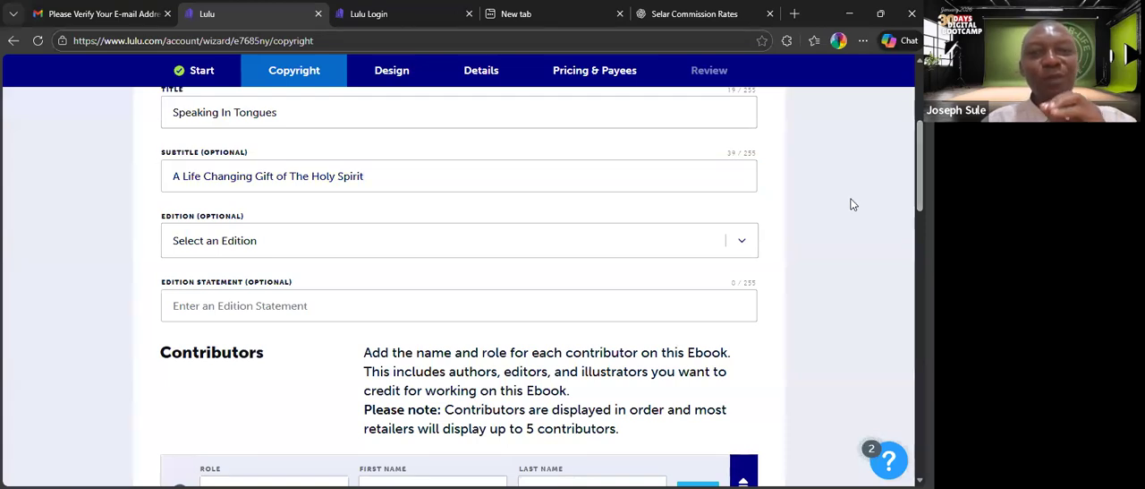
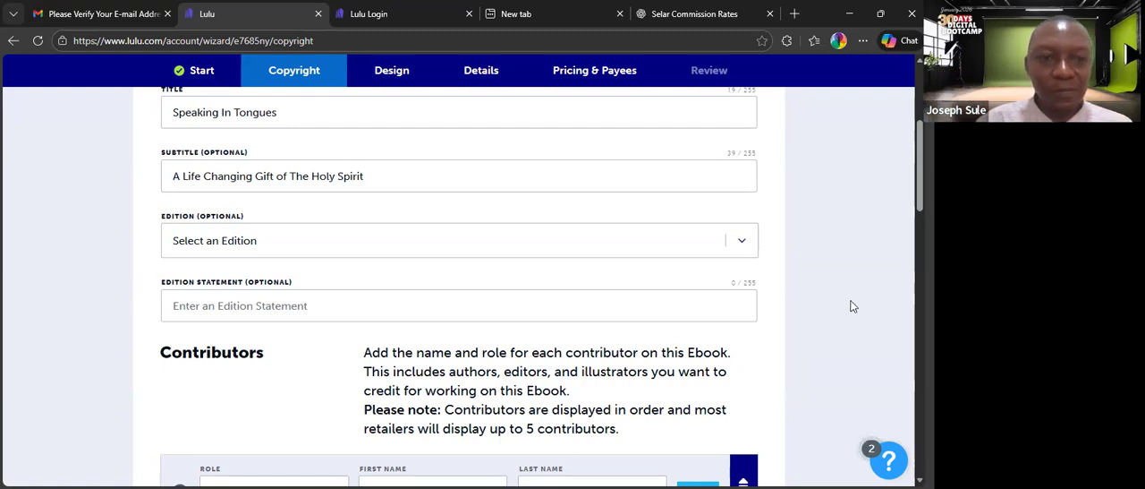
# Fill in the first contributor's first and last name, keeping the By (author) role.
pyautogui.scroll(-2, 458, 287)
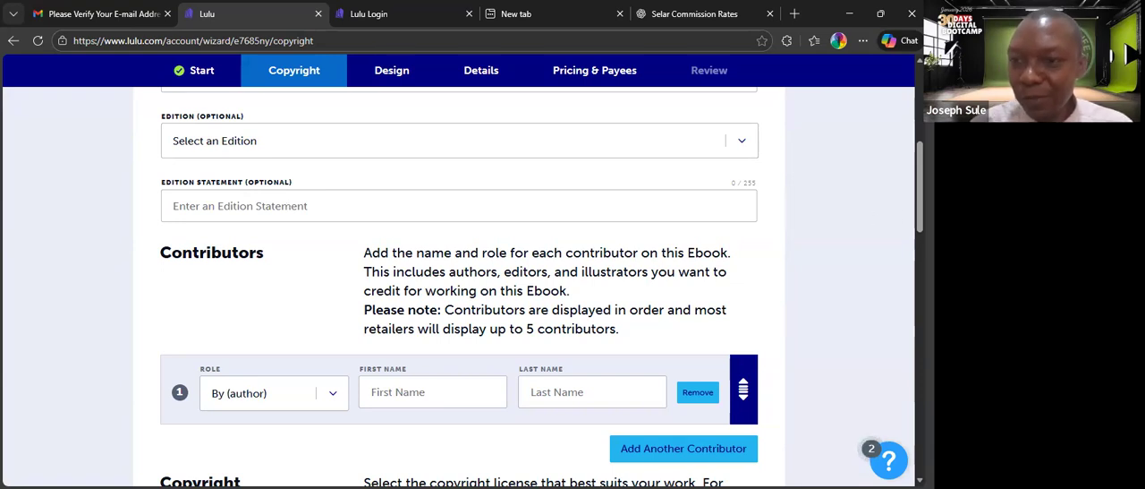
pyautogui.scroll(-3, 541, 286)
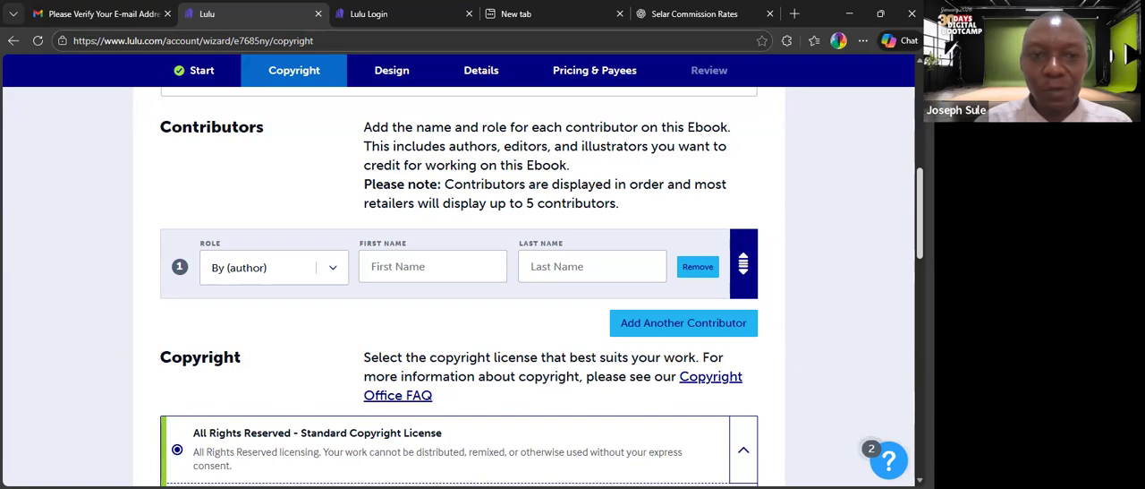
pyautogui.click(338, 272)
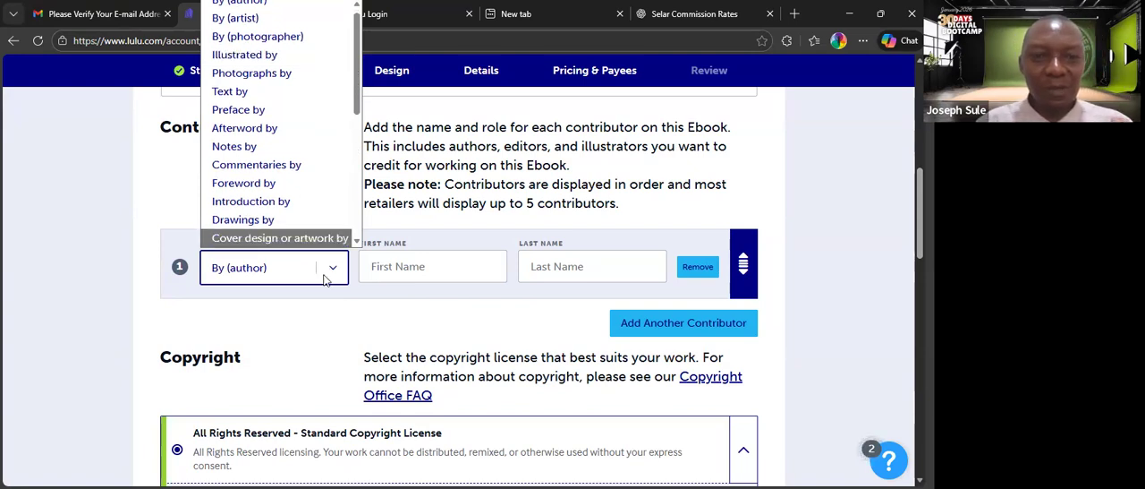
pyautogui.click(284, 275)
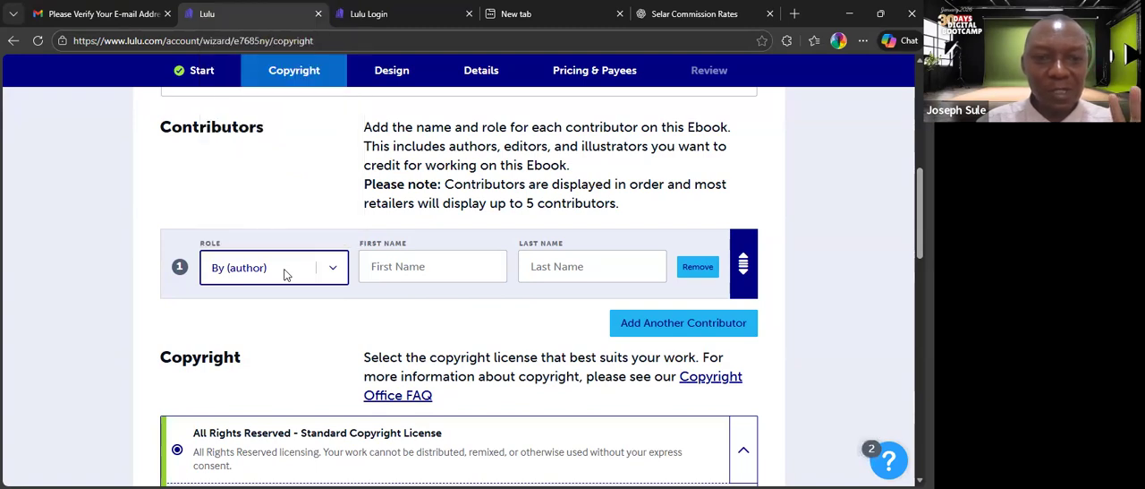
pyautogui.click(385, 273)
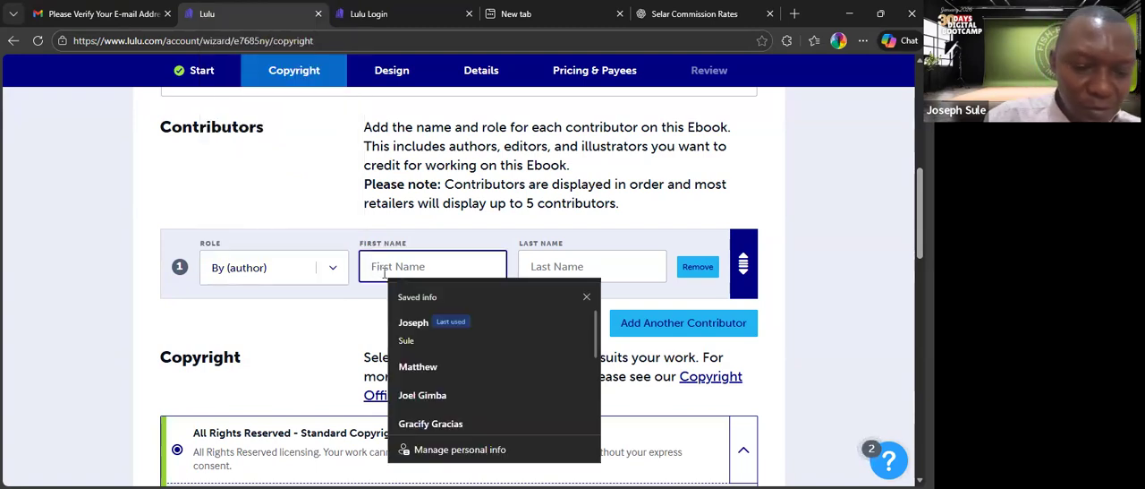
pyautogui.click(418, 369)
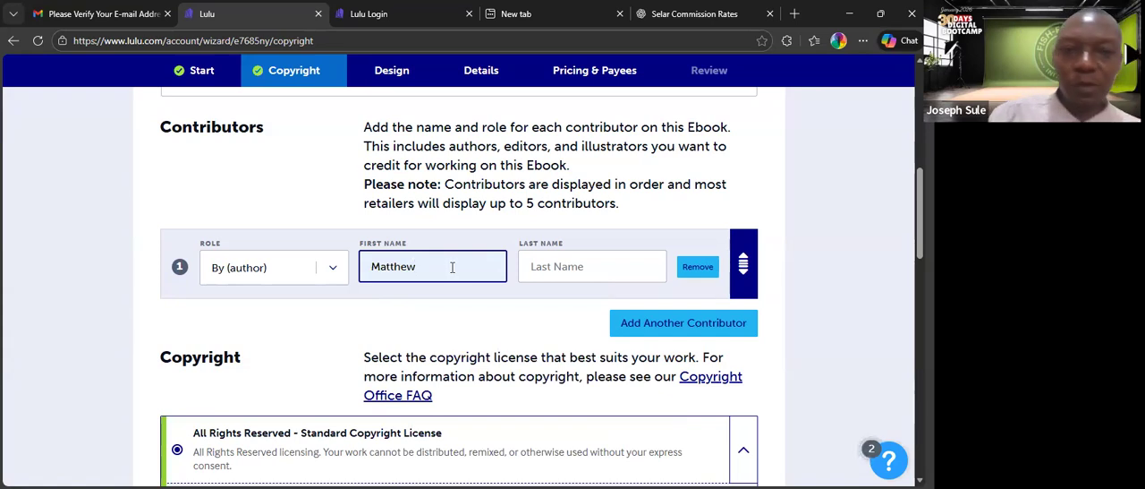
pyautogui.click(557, 266)
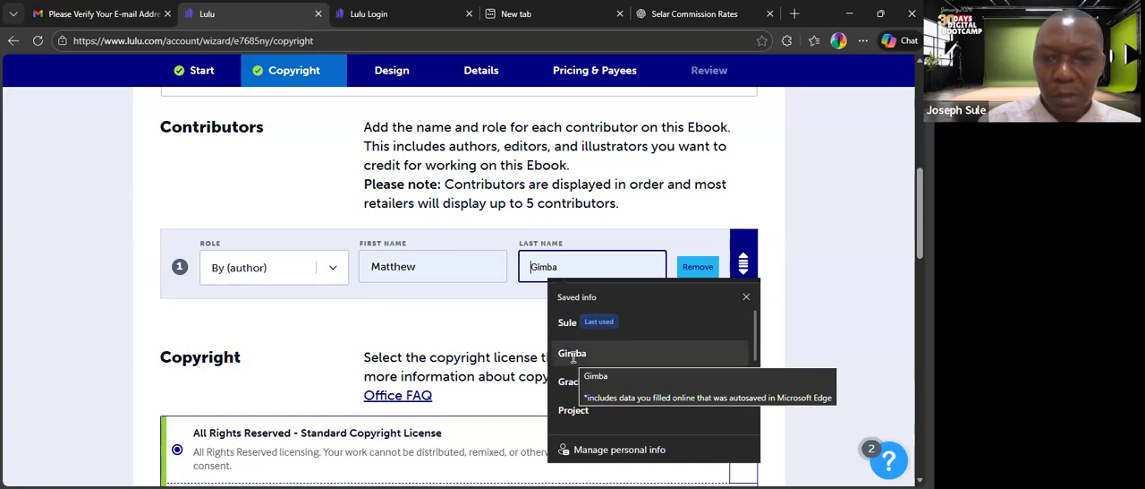
pyautogui.press('Escape')
pyautogui.write('Oyeneye')
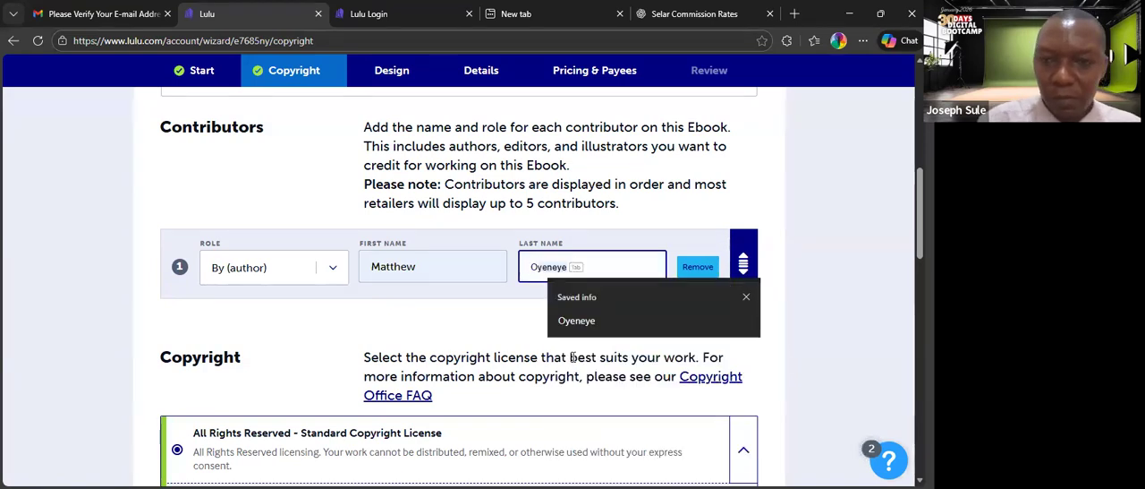
pyautogui.click(574, 328)
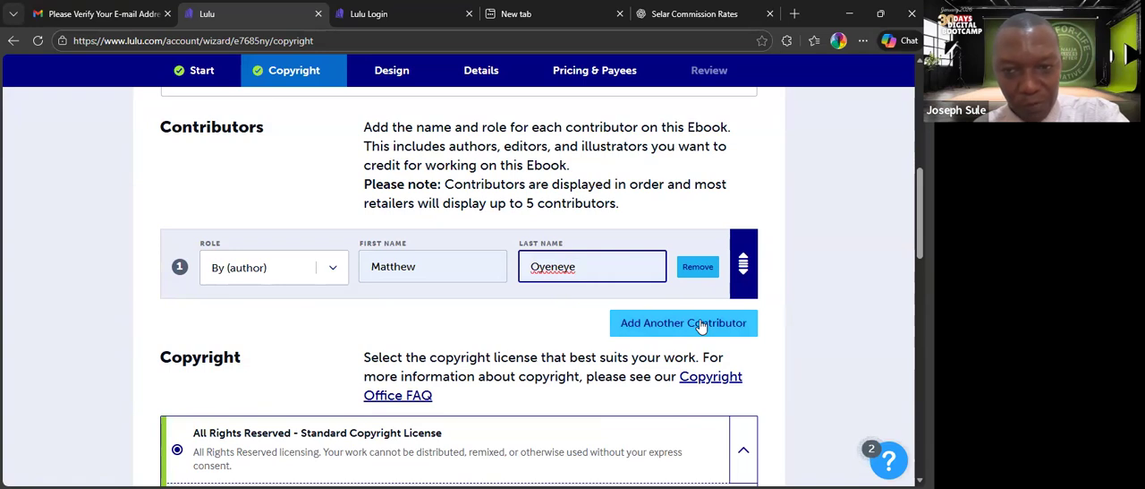
# Add a second contributor to the ebook and enter their first and last name.
pyautogui.click(649, 324)
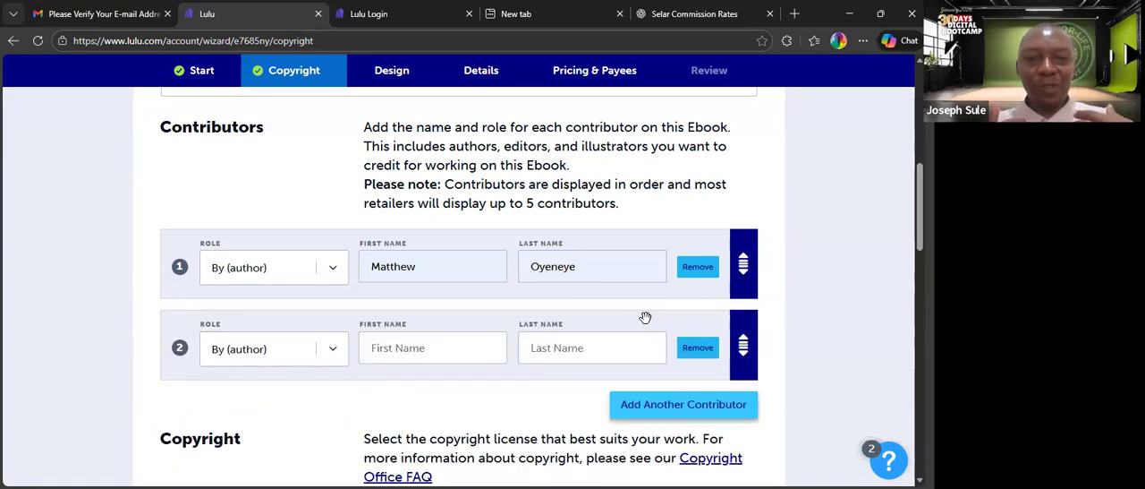
pyautogui.click(424, 353)
pyautogui.write('josepg')
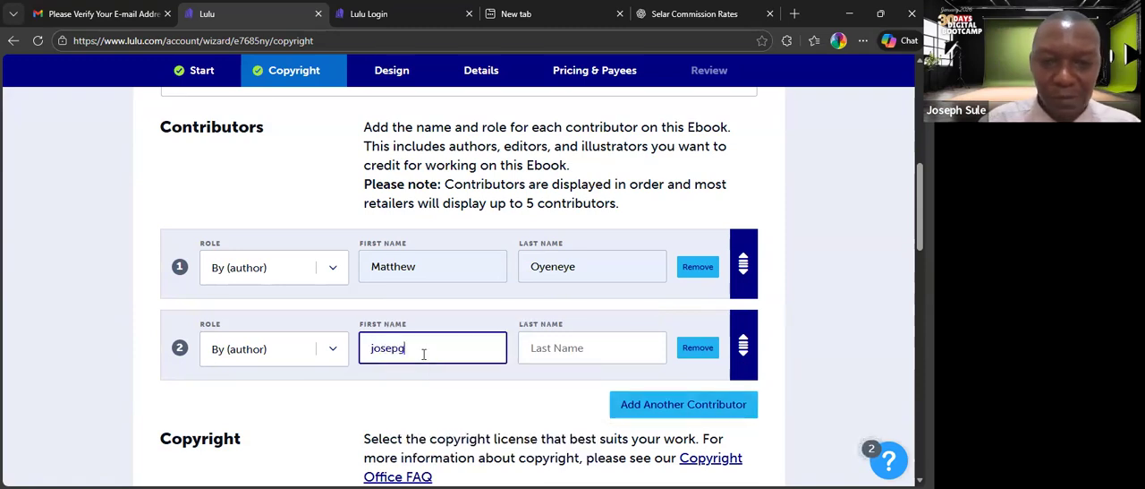
pyautogui.press('BackSpace')
pyautogui.write('h')
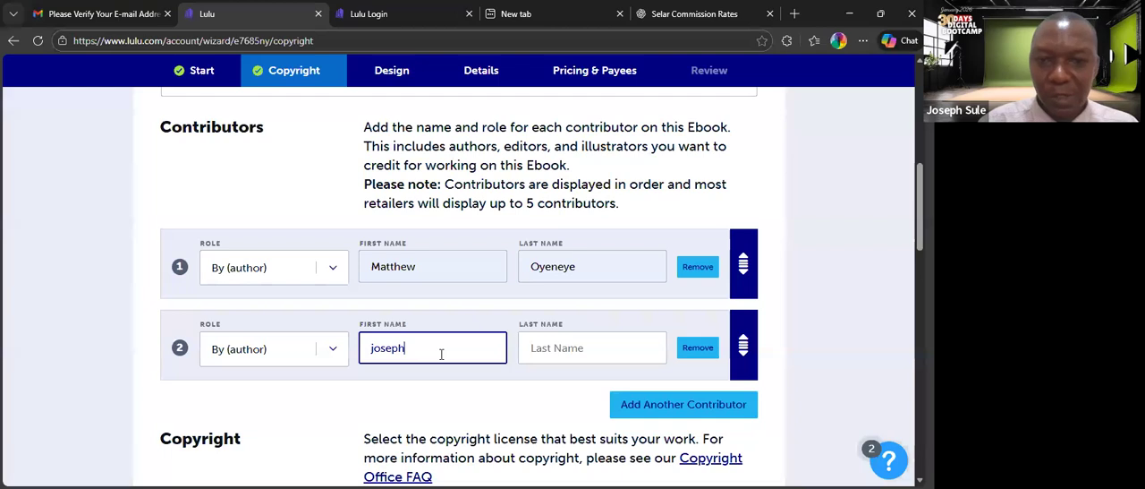
pyautogui.click(530, 348)
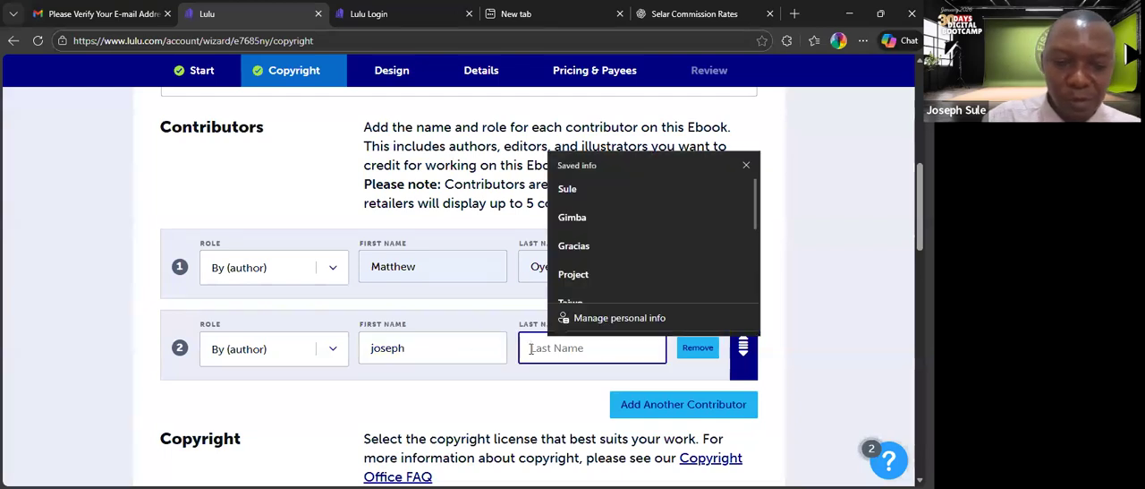
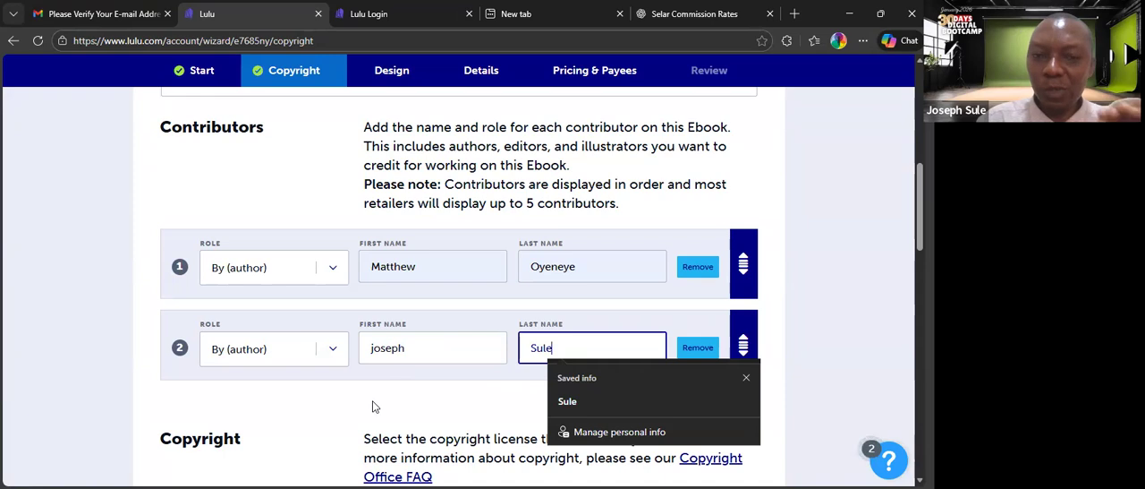
# Try the Illustrated by and By (photographer) roles for the second contributor, and remove that contributor.
pyautogui.click(332, 353)
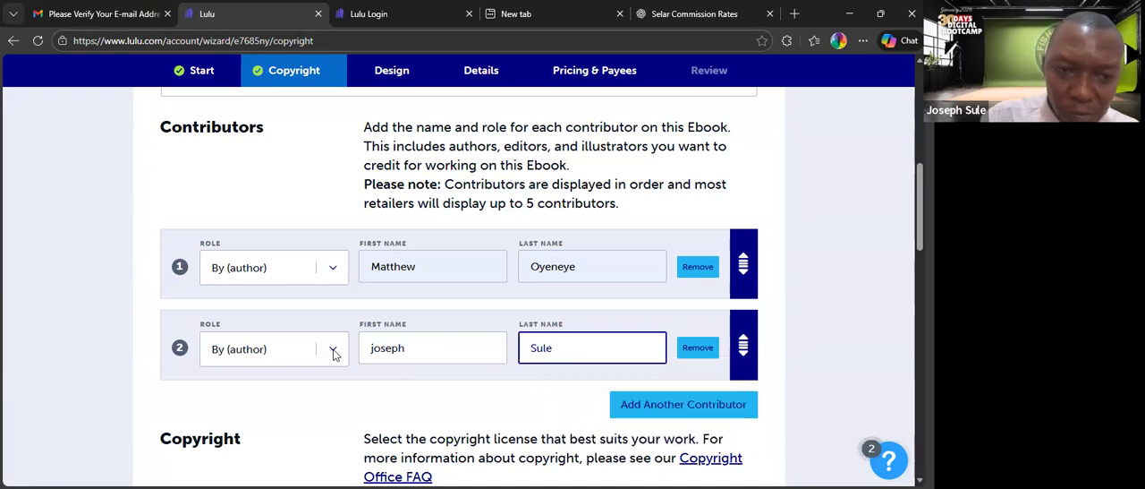
pyautogui.click(332, 354)
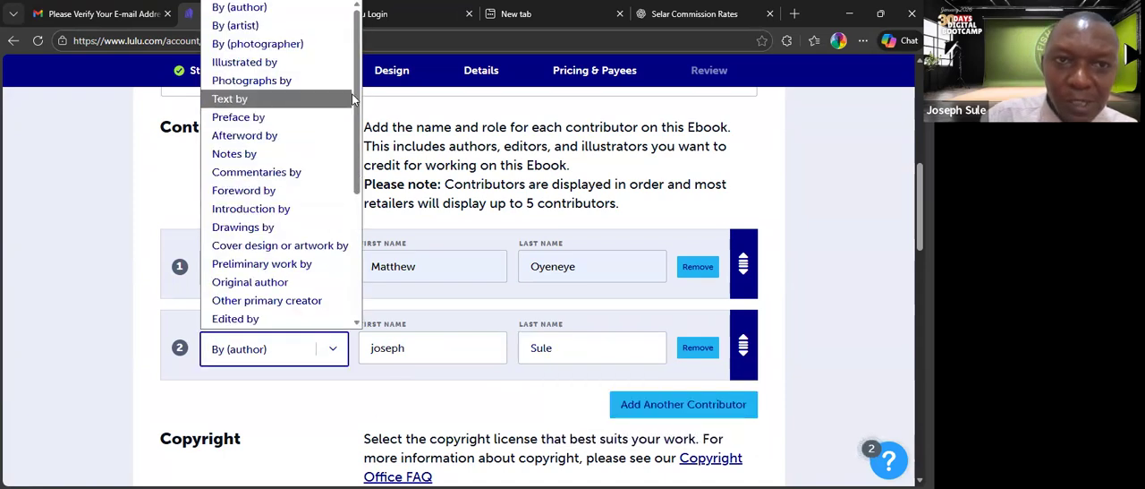
pyautogui.click(283, 62)
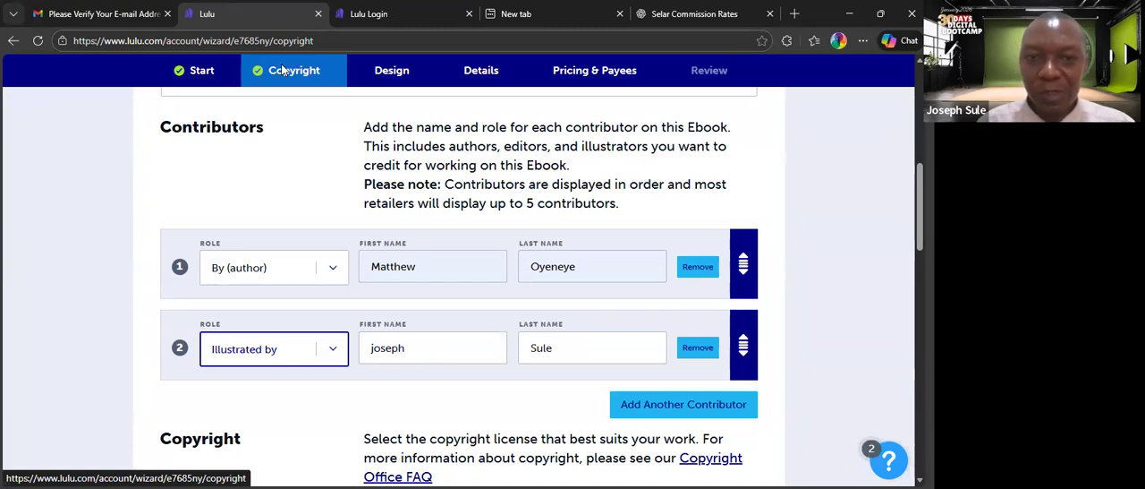
pyautogui.click(333, 347)
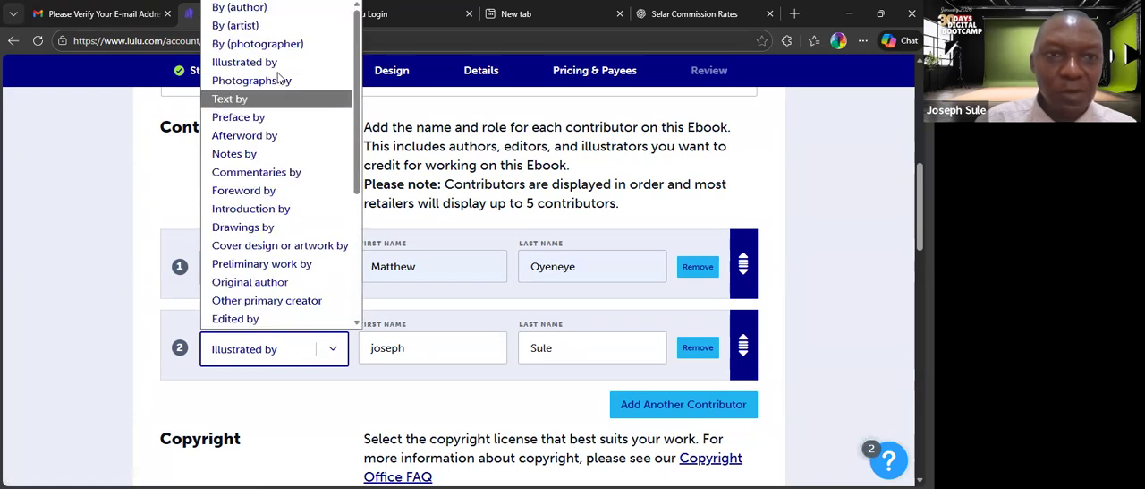
pyautogui.click(266, 47)
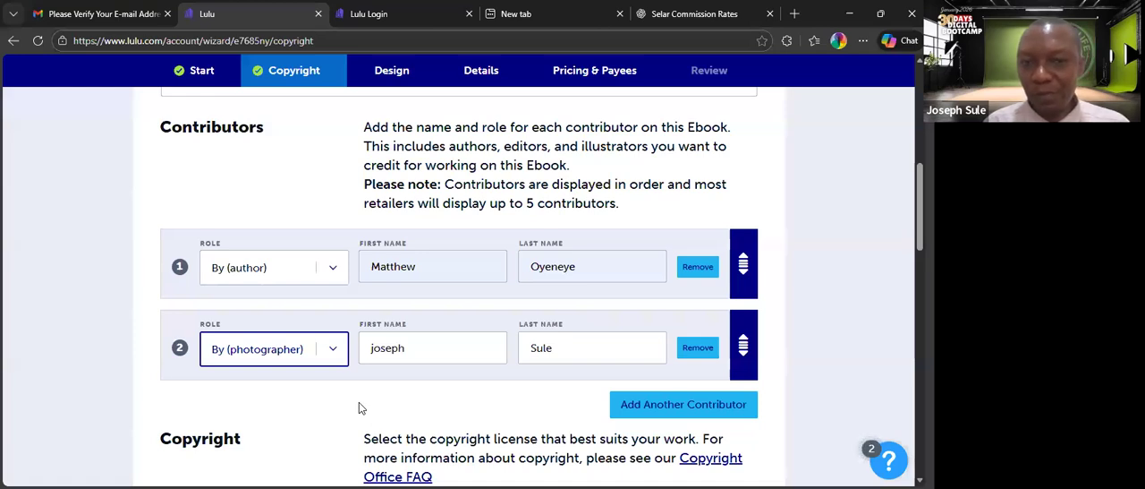
pyautogui.click(700, 353)
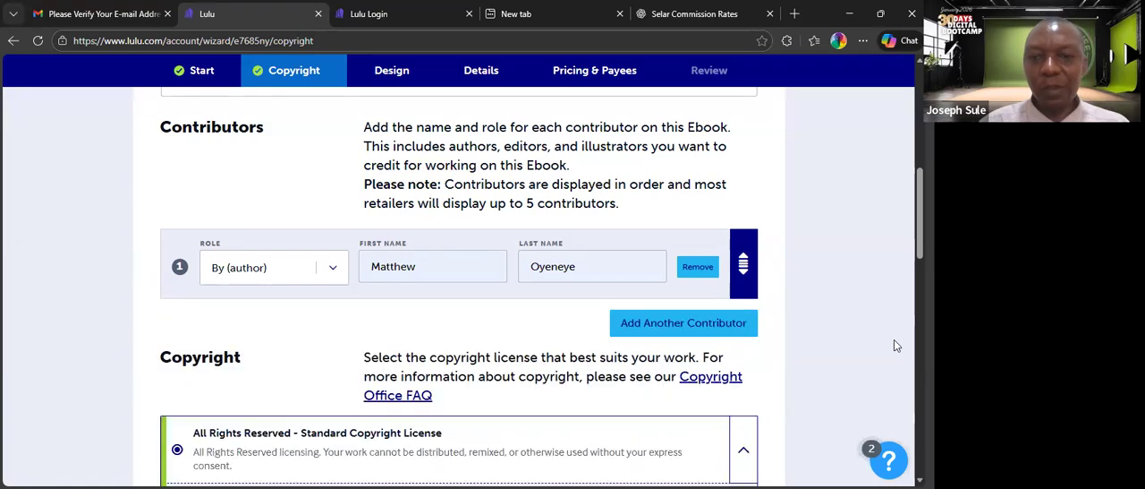
# Choose Some Rights Reserved - Creative Commons (CC BY) as the ebook's copyright license.
pyautogui.scroll(-2, 537, 286)
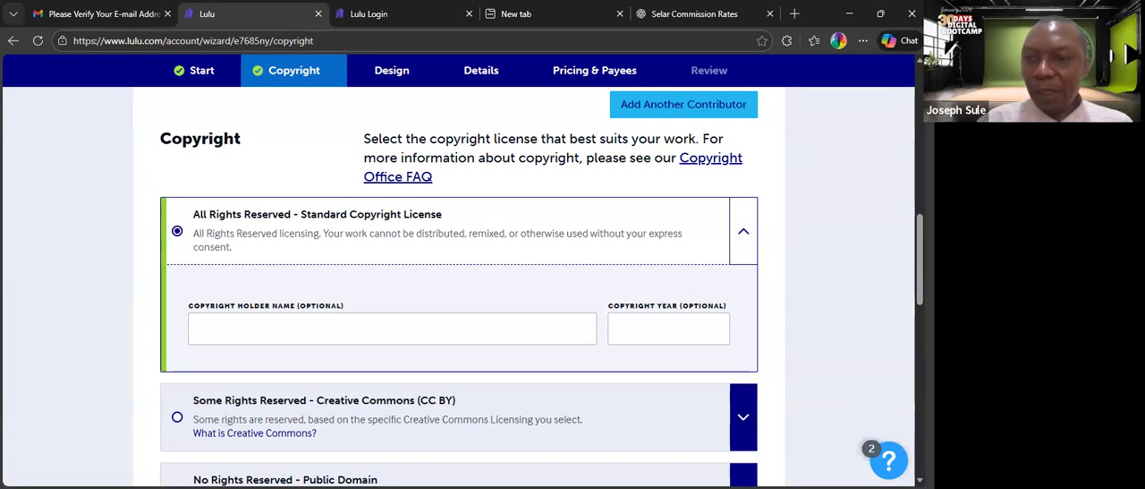
pyautogui.scroll(-1, 821, 331)
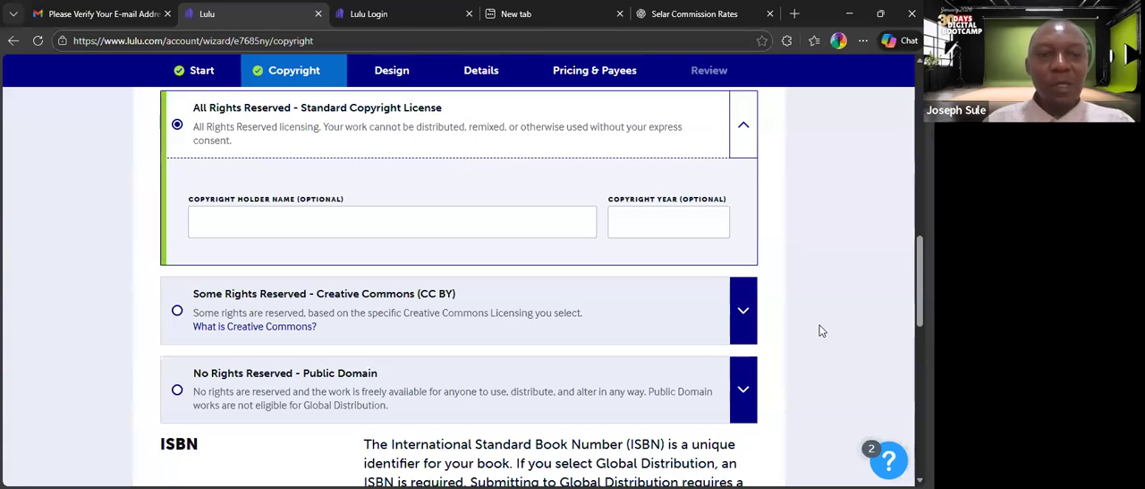
pyautogui.click(177, 310)
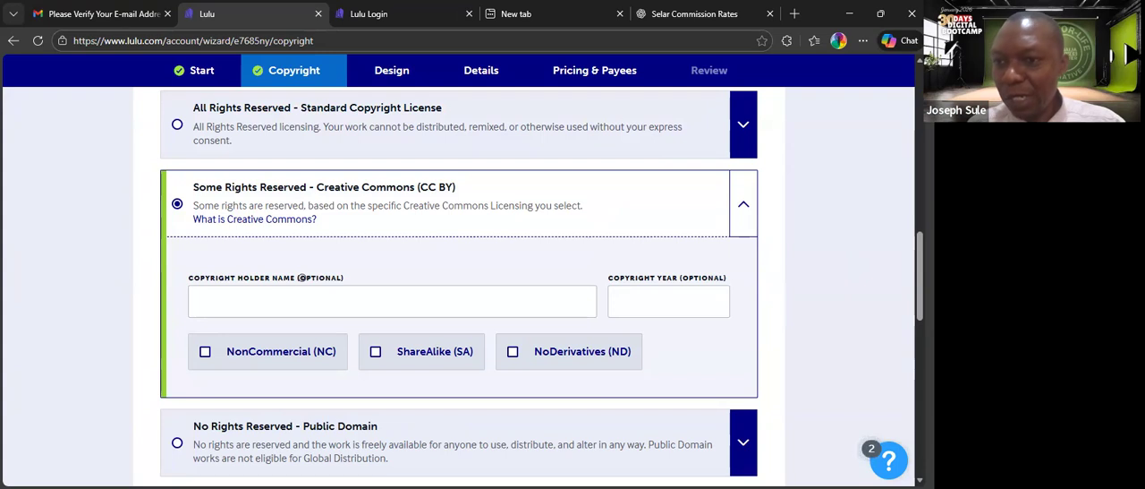
# Set the ebook's copyright license to All Rights Reserved - Standard Copyright License.
pyautogui.scroll(2, 459, 286)
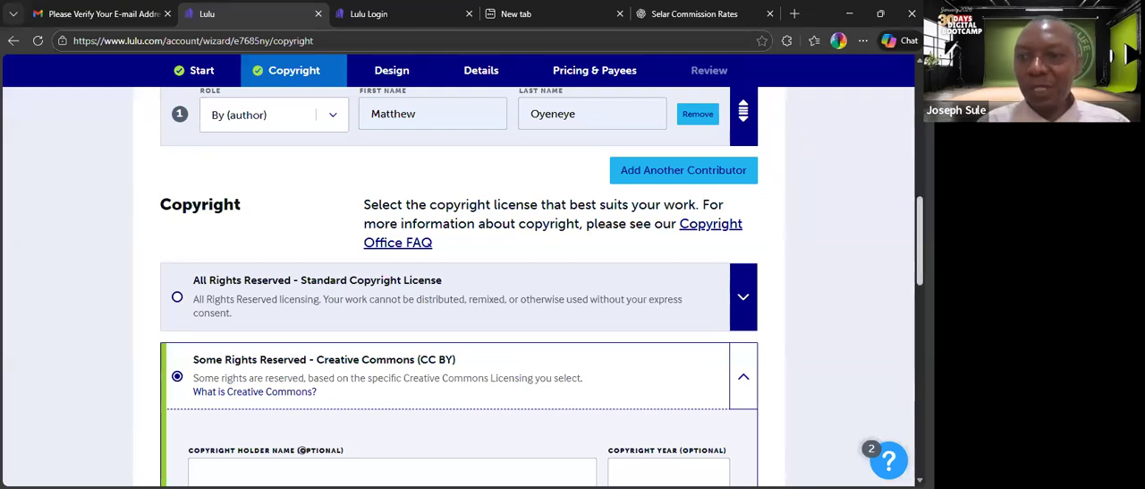
pyautogui.scroll(-3, 302, 450)
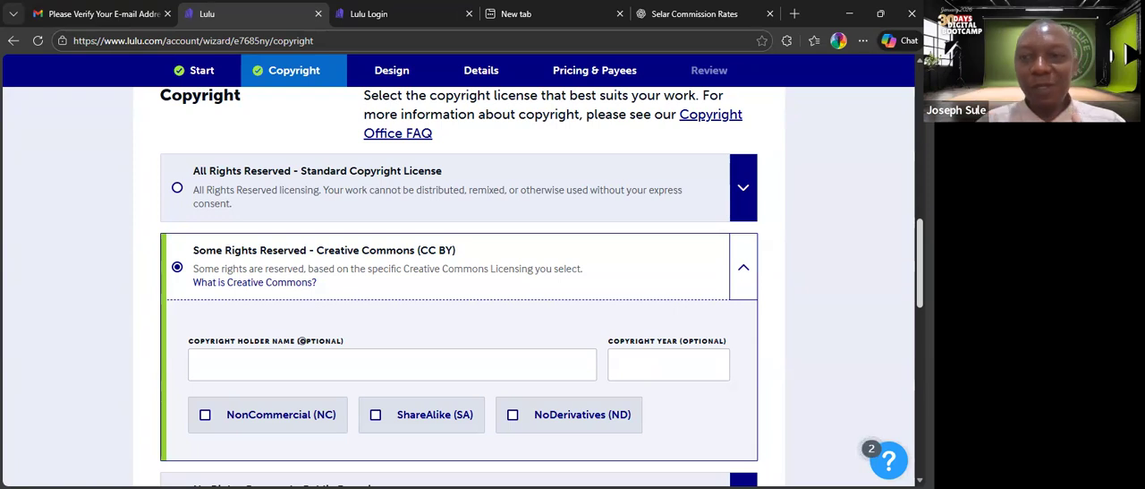
pyautogui.scroll(1, 459, 286)
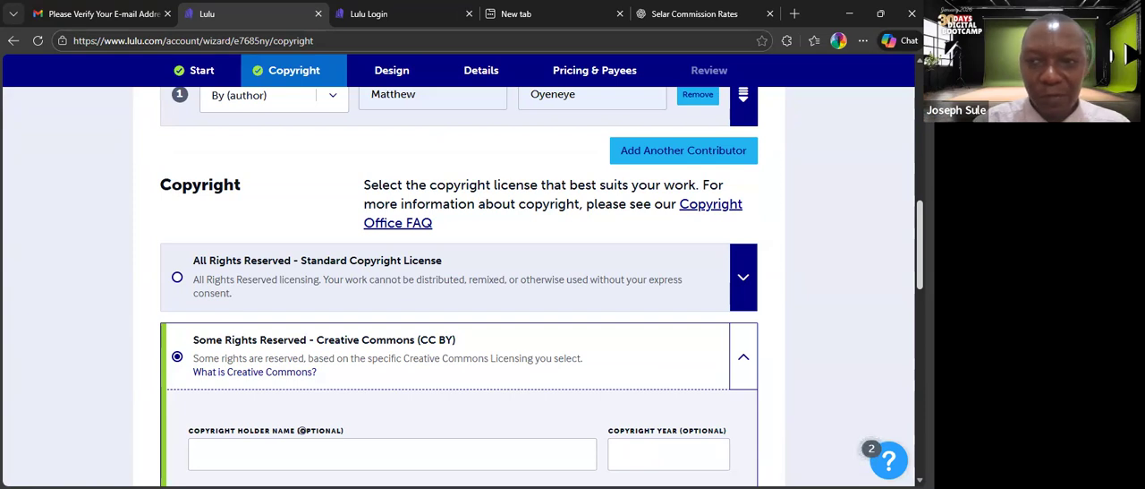
pyautogui.scroll(-2, 491, 403)
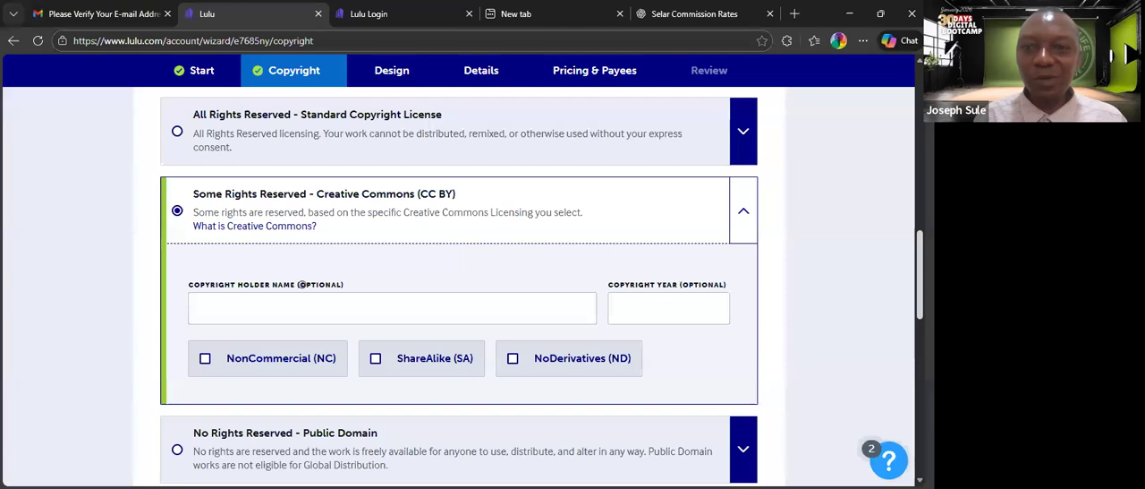
pyautogui.scroll(-2, 459, 286)
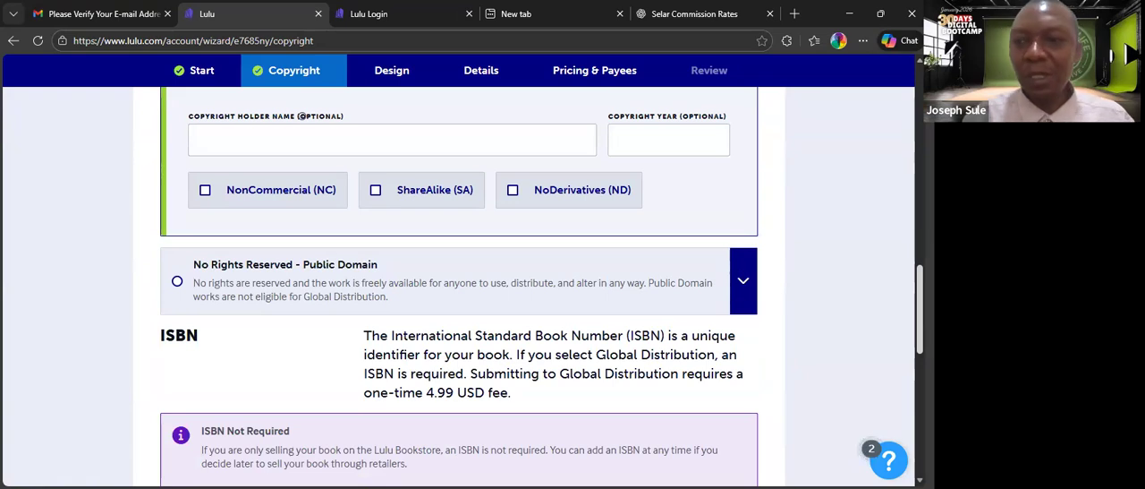
pyautogui.scroll(4, 891, 274)
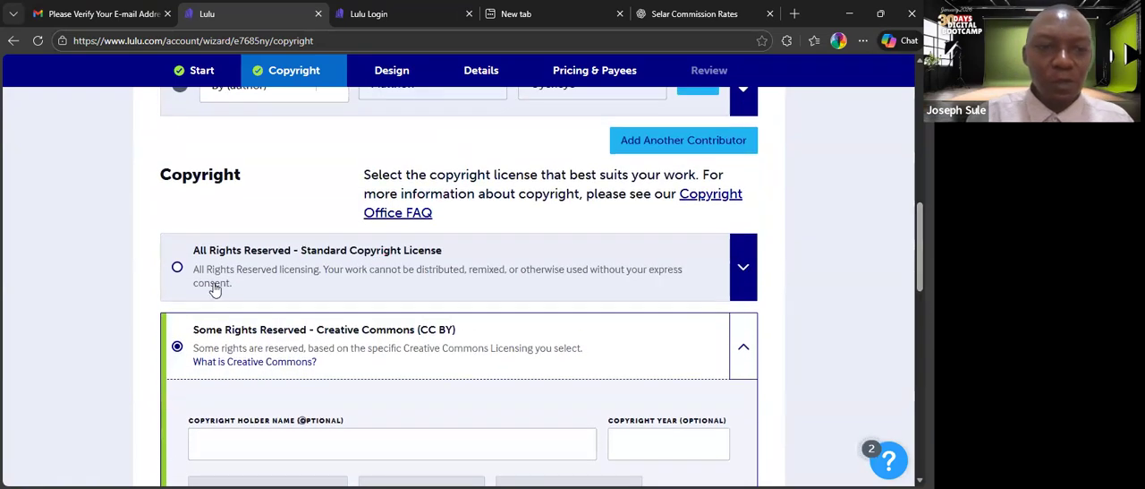
pyautogui.click(178, 268)
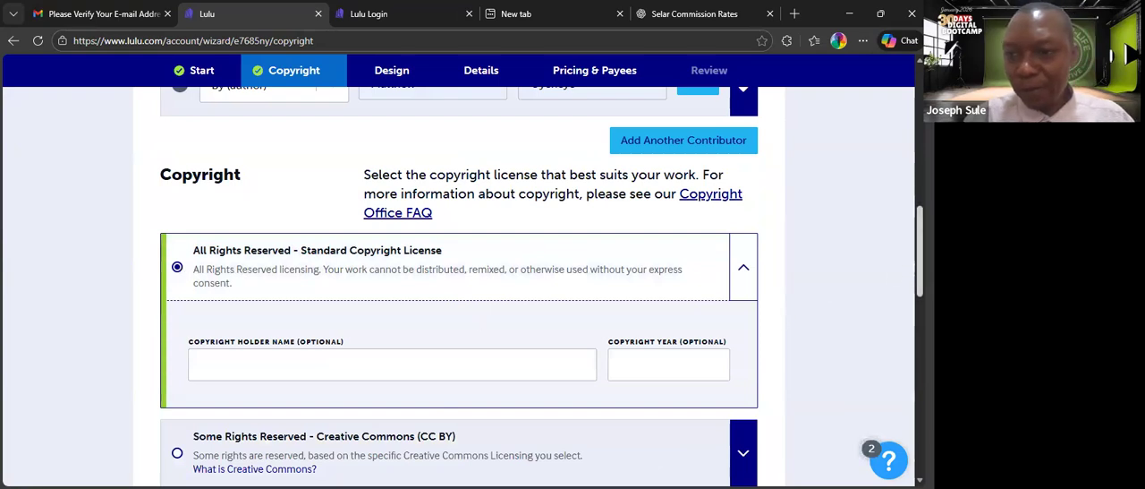
# Review the remaining license choices and the ISBN options for the ebook.
pyautogui.scroll(-4, 536, 286)
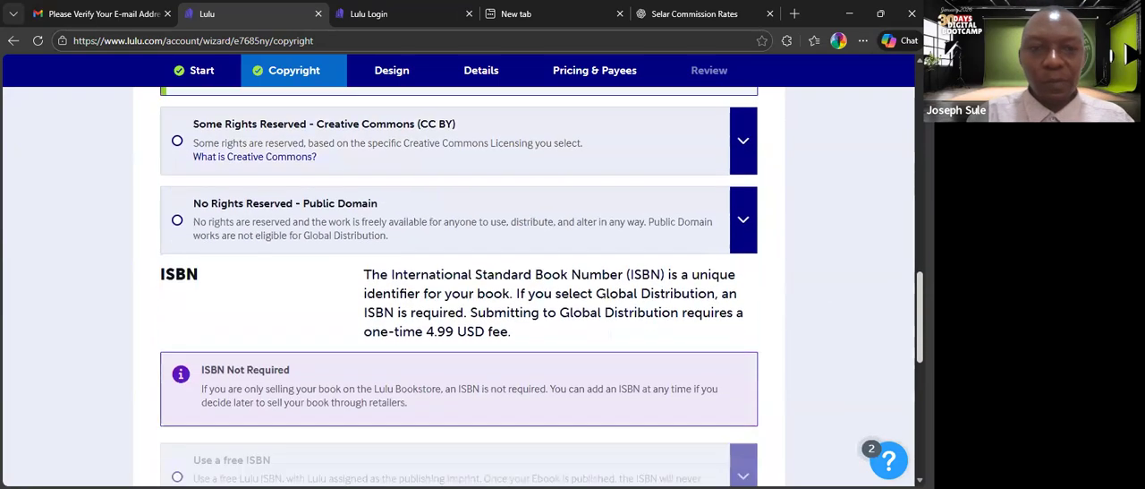
pyautogui.scroll(1, 536, 286)
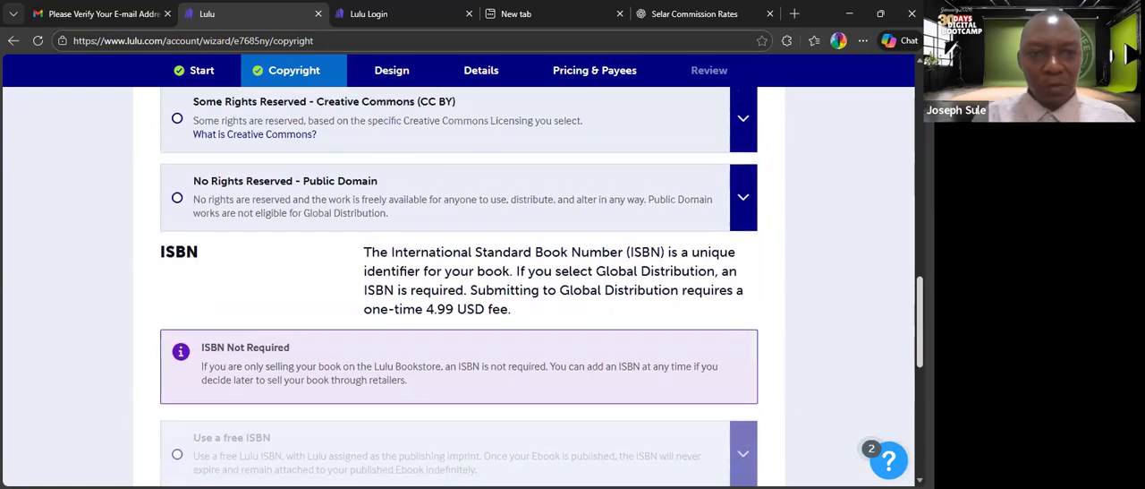
pyautogui.scroll(1, 537, 286)
pyautogui.scroll(-1, 537, 286)
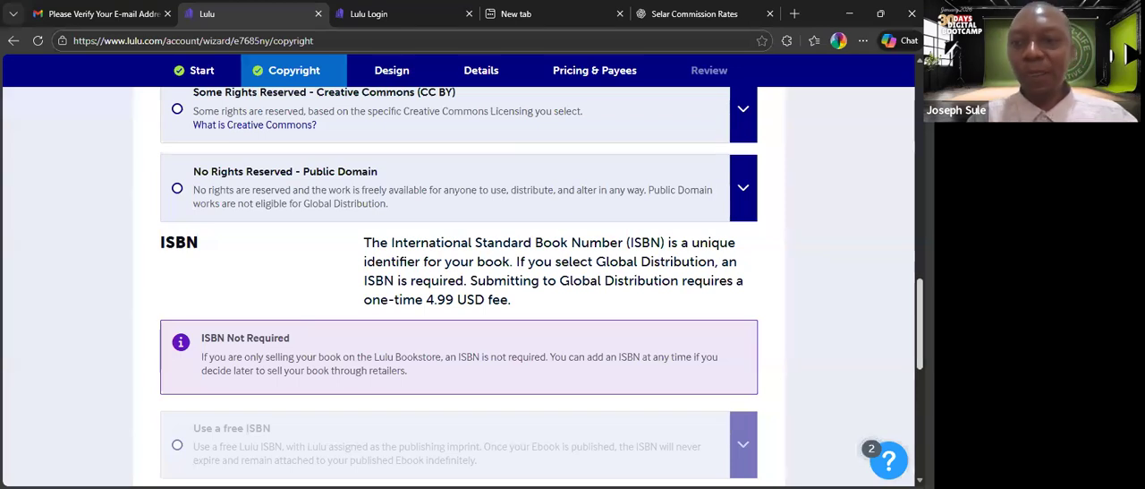
pyautogui.scroll(-2, 459, 287)
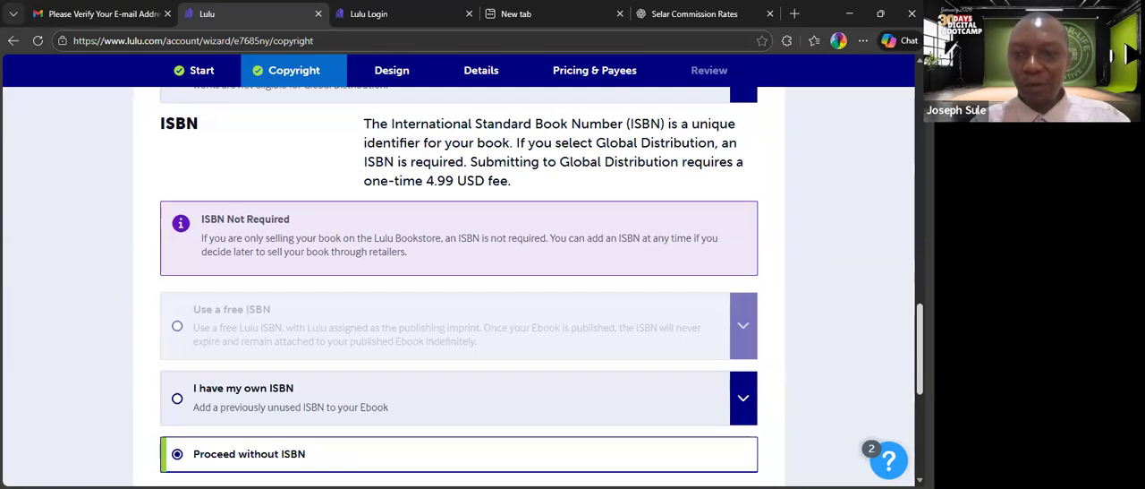
pyautogui.scroll(-1, 458, 286)
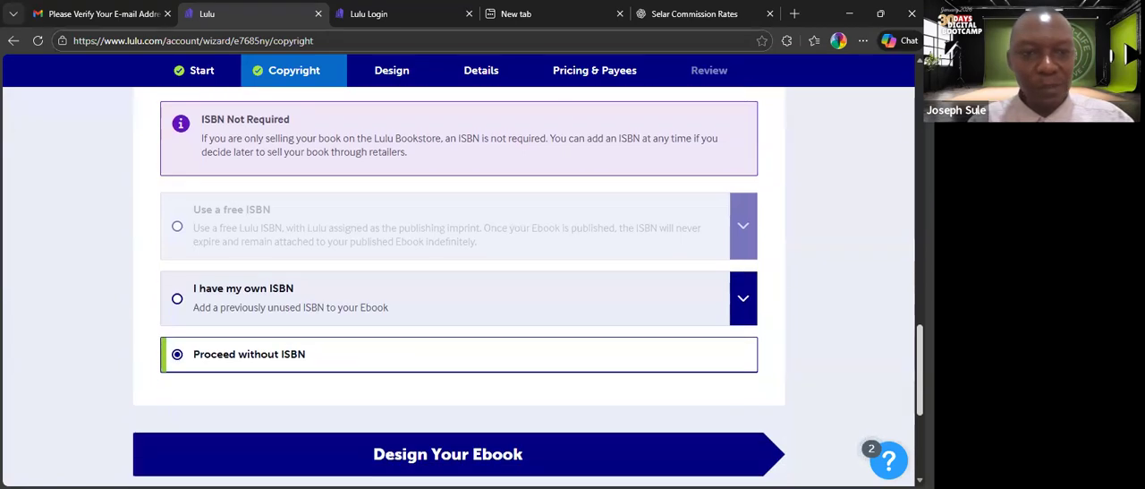
# Try the "I have my own ISBN" option and examine the ISBN, imprint and contact information it asks for.
pyautogui.scroll(2, 459, 286)
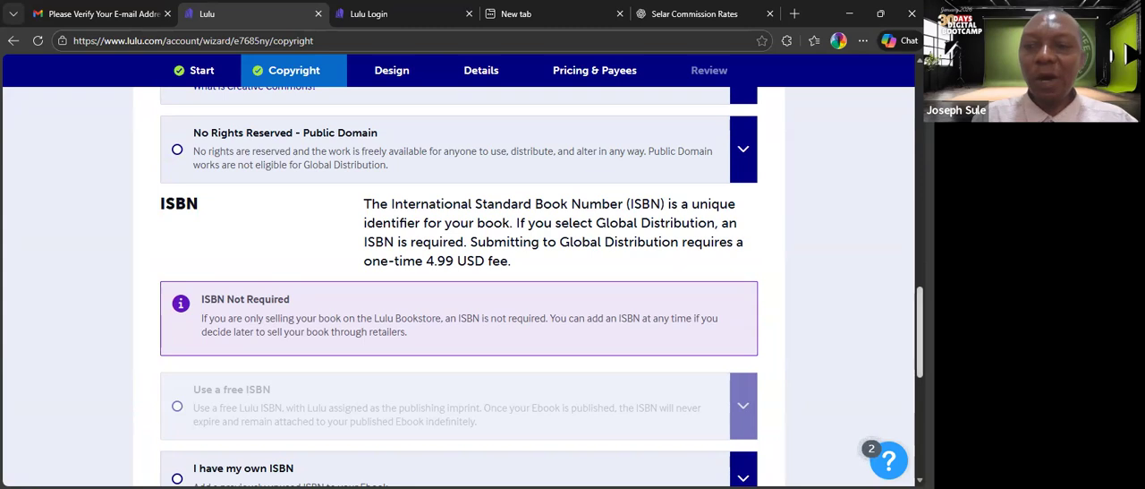
pyautogui.scroll(-1, 537, 286)
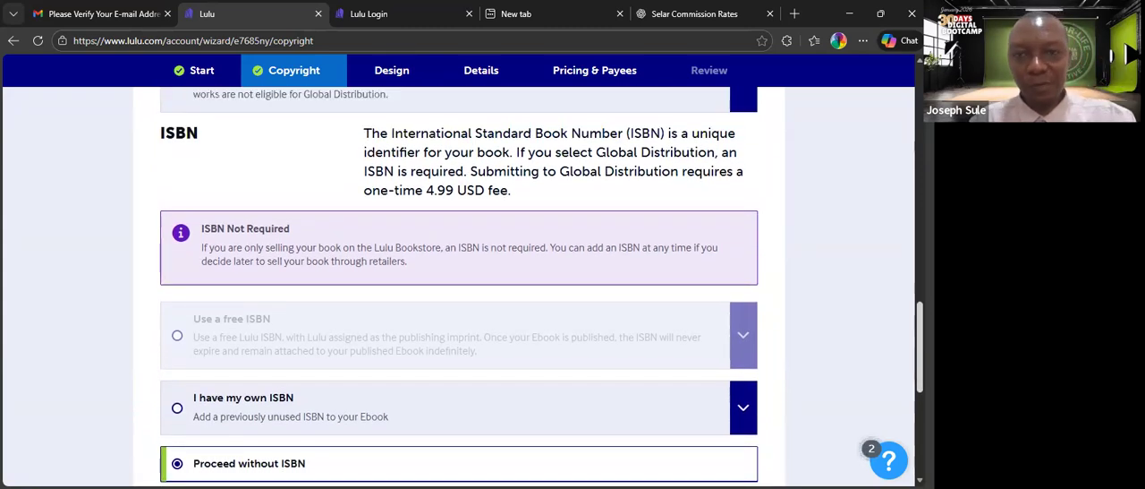
pyautogui.scroll(-3, 708, 328)
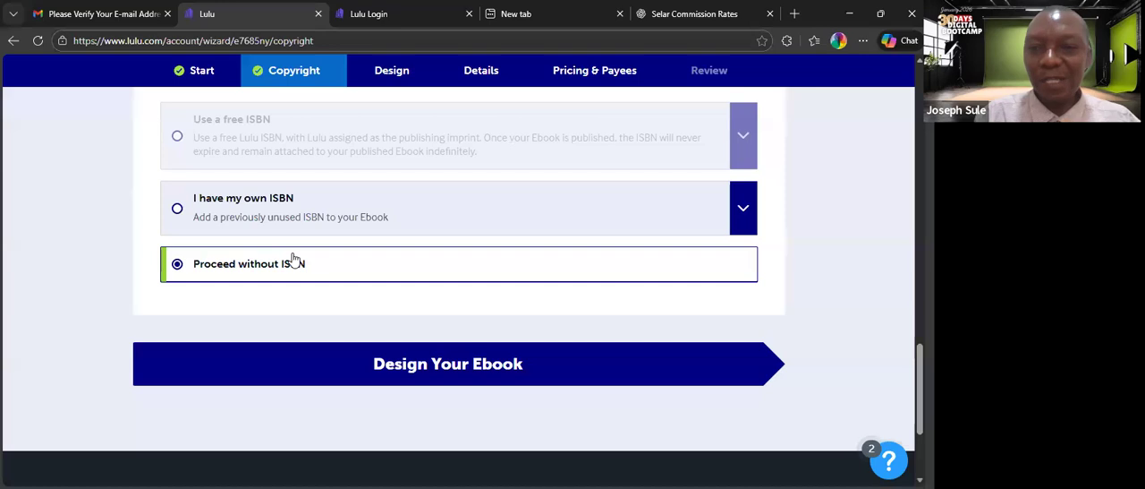
pyautogui.click(178, 209)
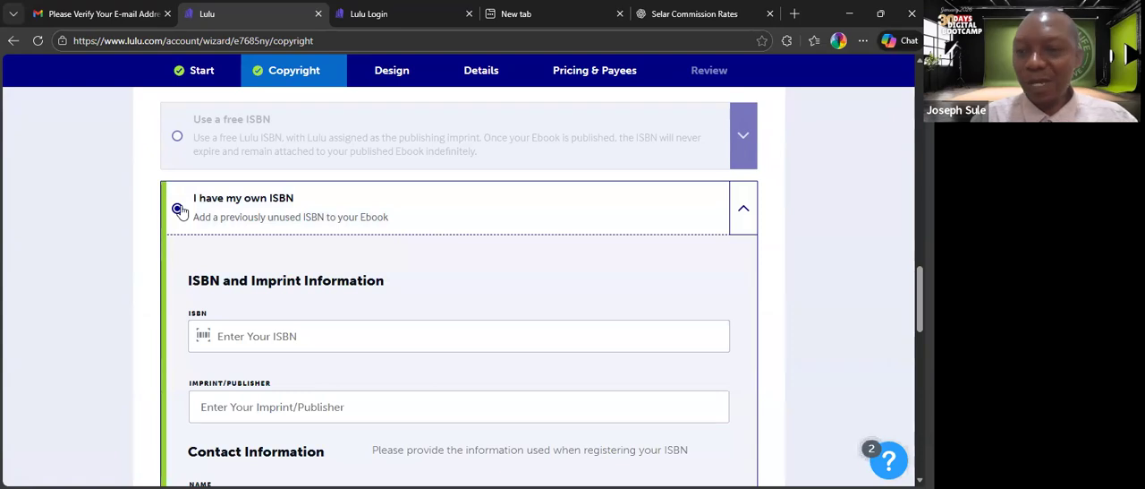
pyautogui.scroll(-2, 919, 305)
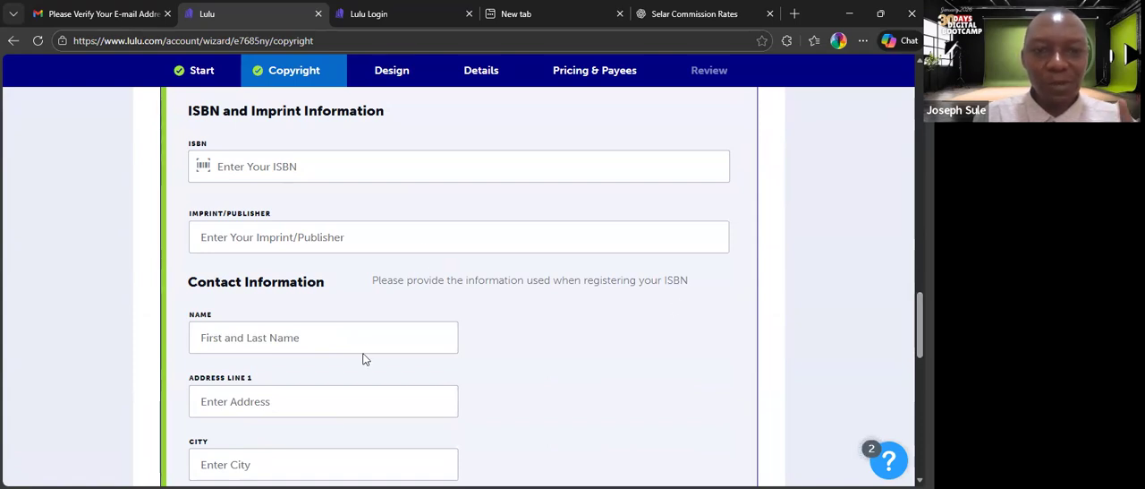
pyautogui.scroll(4, 678, 299)
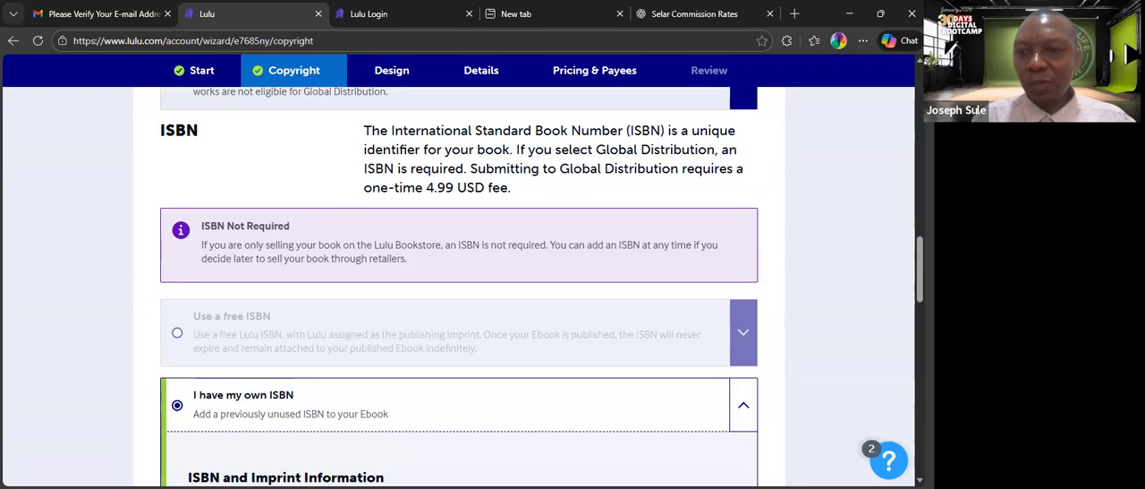
pyautogui.scroll(-3, 378, 160)
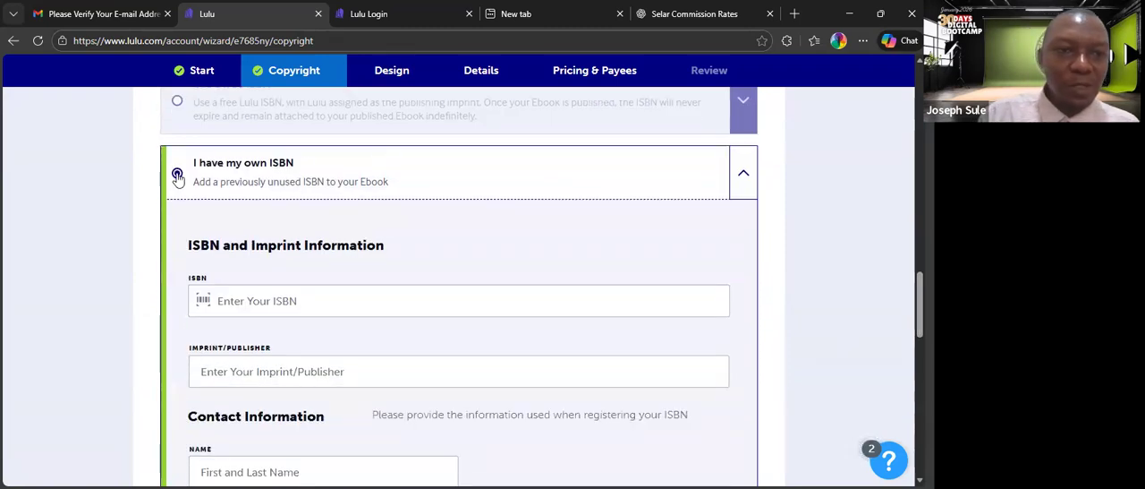
pyautogui.click(743, 173)
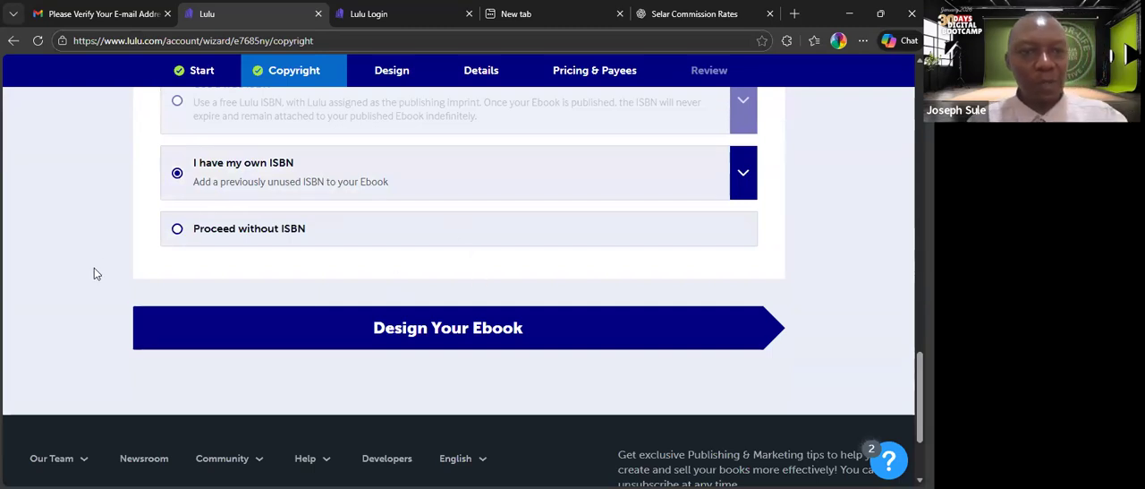
# Set the ebook to proceed without an ISBN and go on to the Design stage.
pyautogui.click(177, 231)
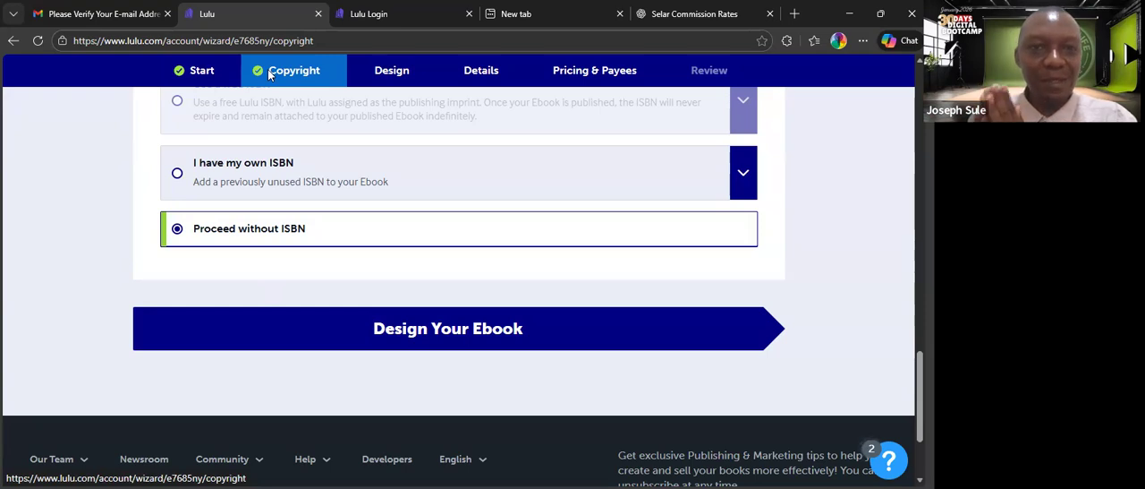
pyautogui.click(399, 73)
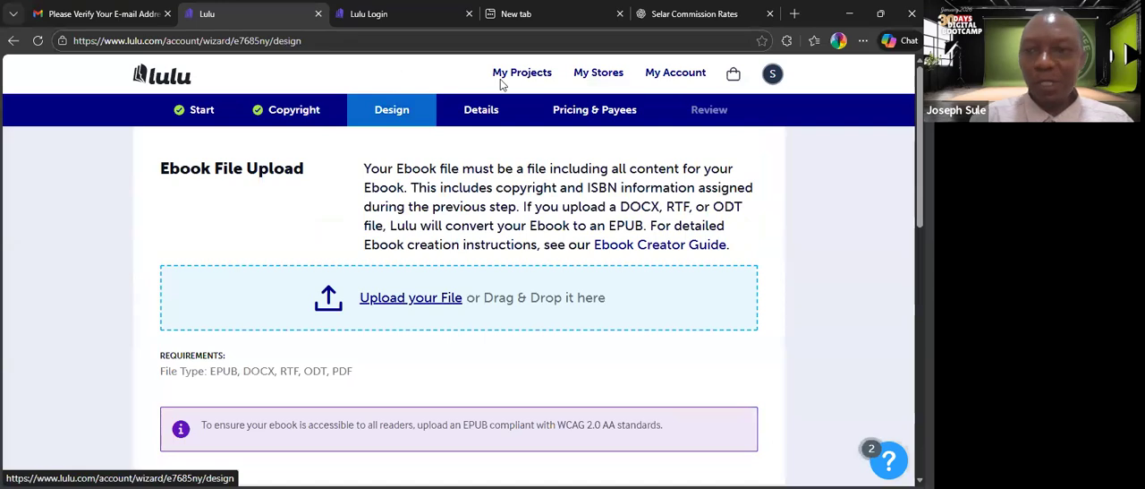
# Check the ebook file requirements and upload the PDF "SPEAKING IN TONGUES (MAIN)" from the MKO folder as the ebook file.
pyautogui.scroll(-1, 458, 269)
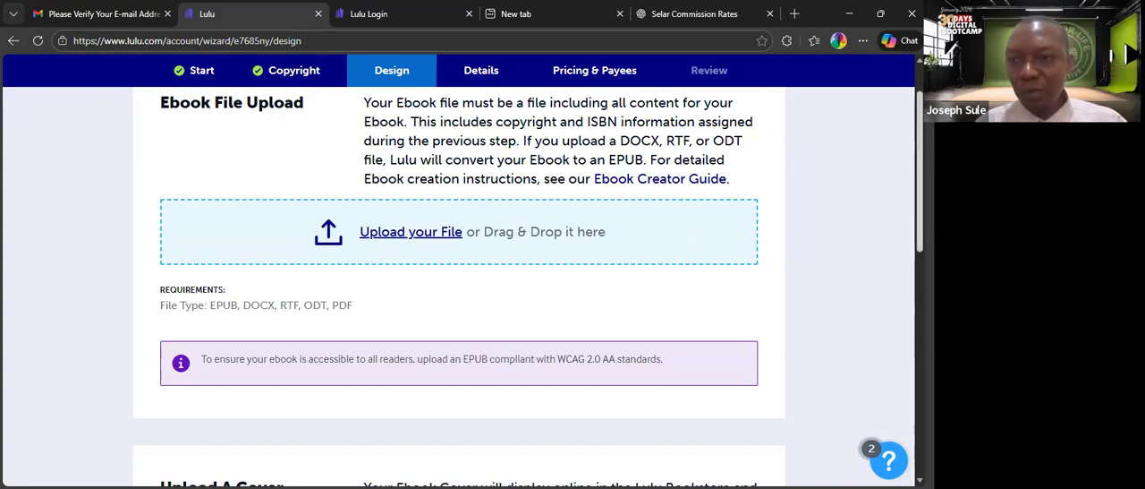
pyautogui.scroll(2, 919, 179)
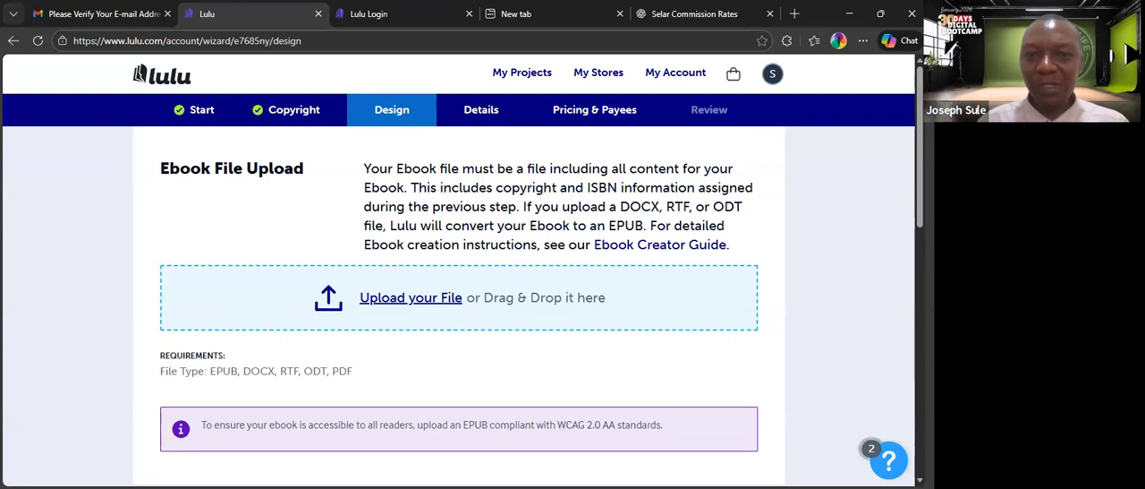
pyautogui.moveTo(363, 225); pyautogui.dragTo(785, 263)
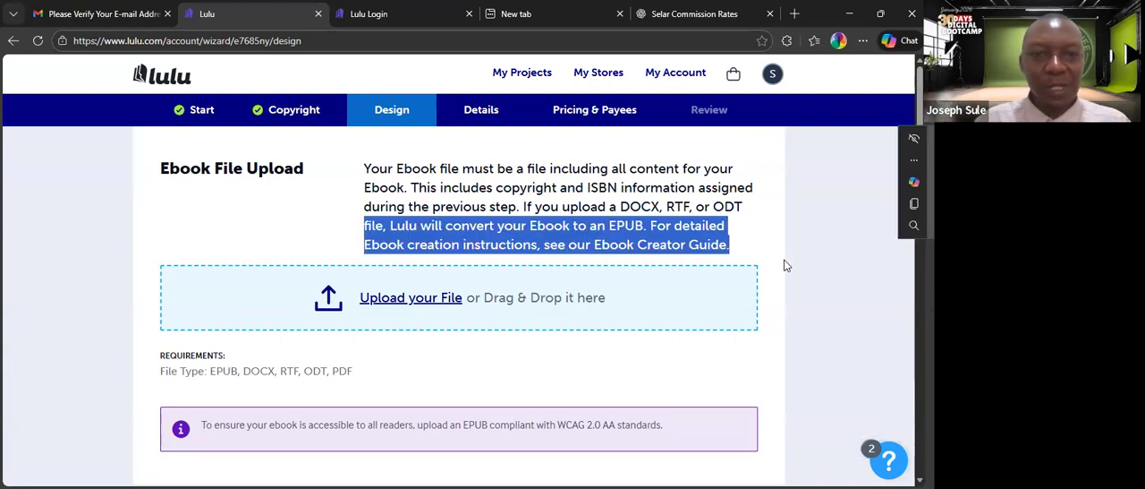
pyautogui.click(841, 234)
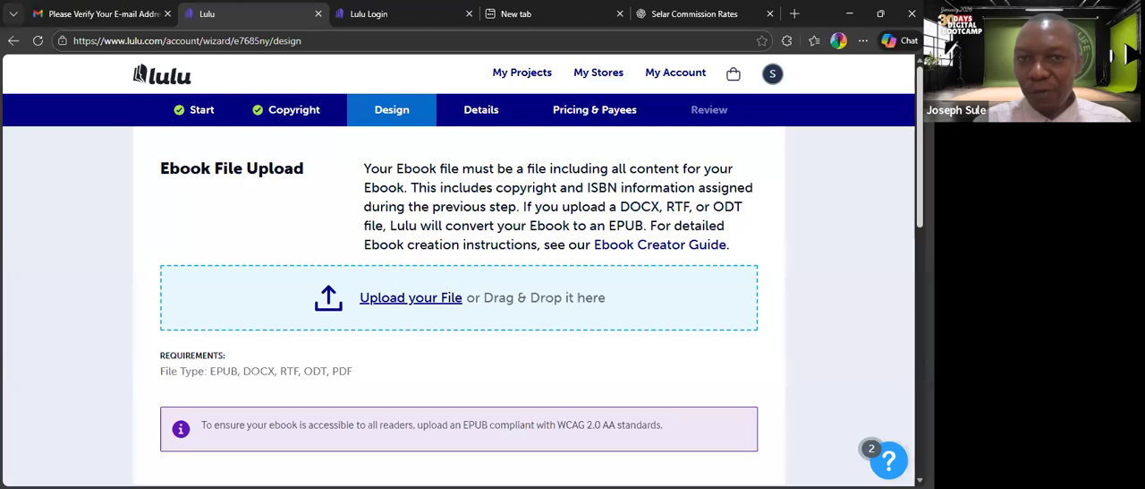
pyautogui.scroll(-3, 458, 268)
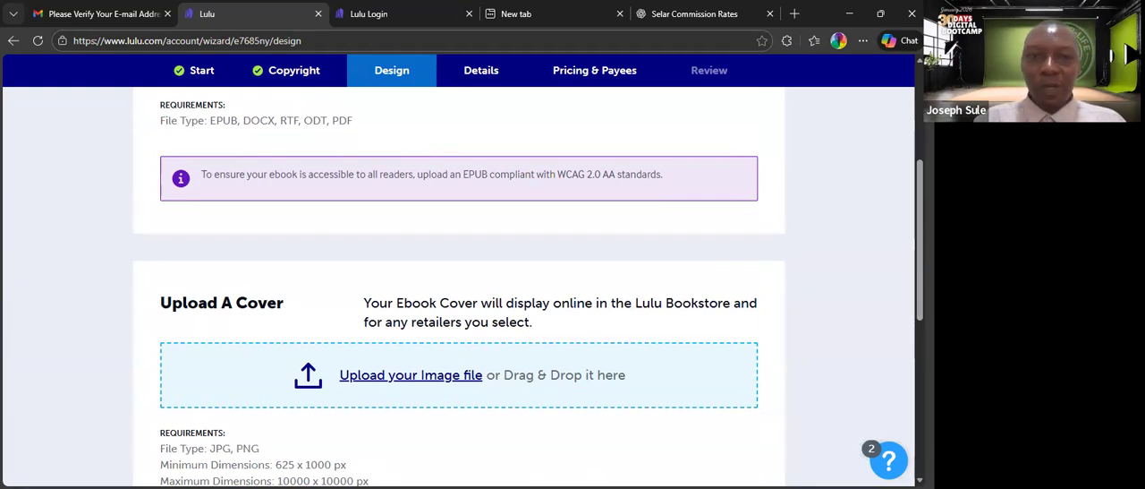
pyautogui.scroll(3, 458, 268)
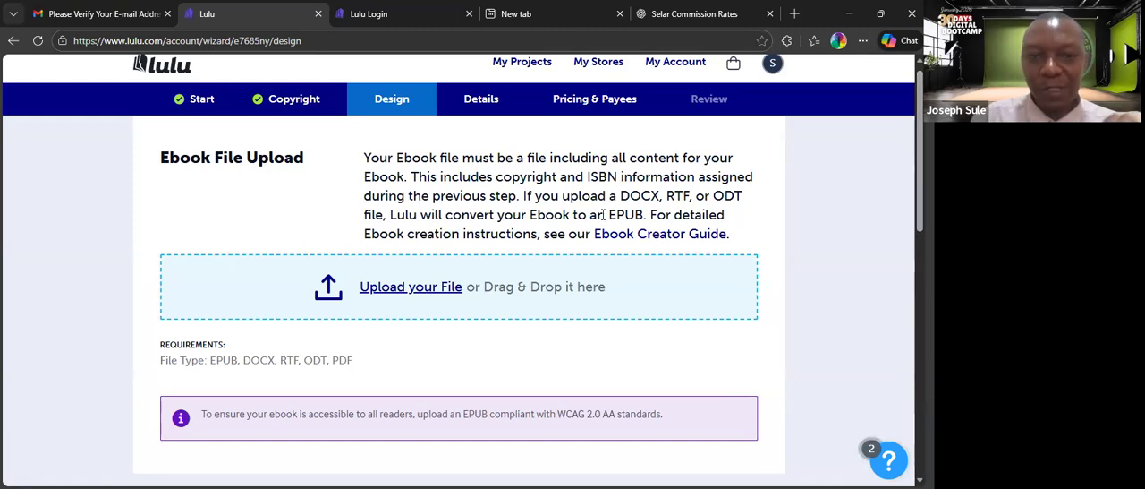
pyautogui.click(414, 291)
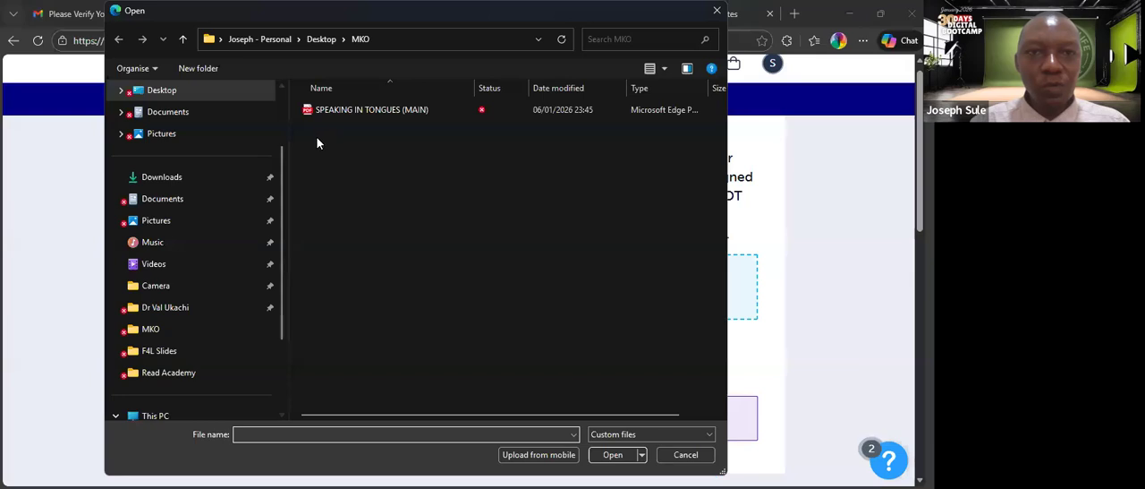
pyautogui.click(327, 112)
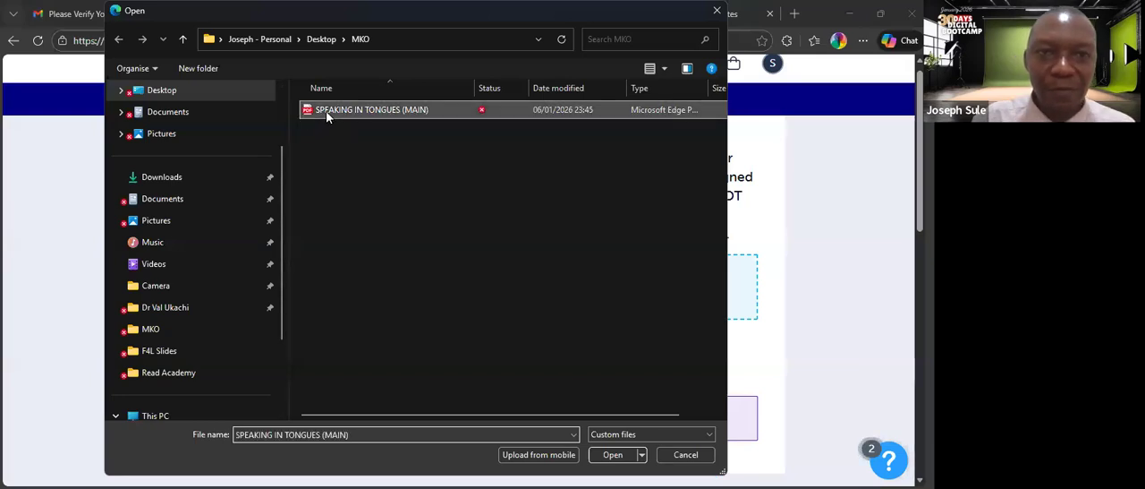
pyautogui.click(605, 454)
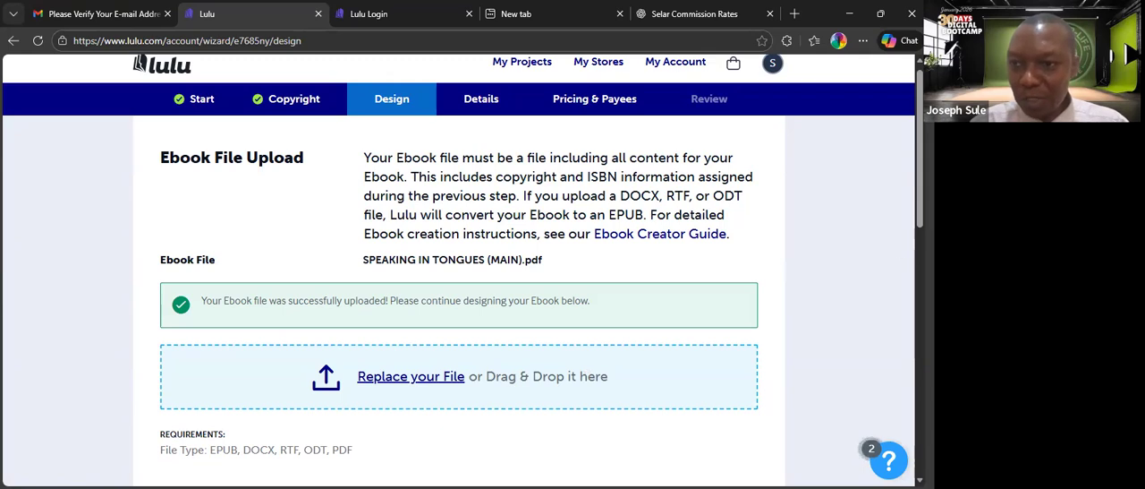
# Upload the image "WhatsApp Image 2025-10-28 at 12.53.54 PM" from the MKO folder as the ebook cover.
pyautogui.scroll(-3, 458, 269)
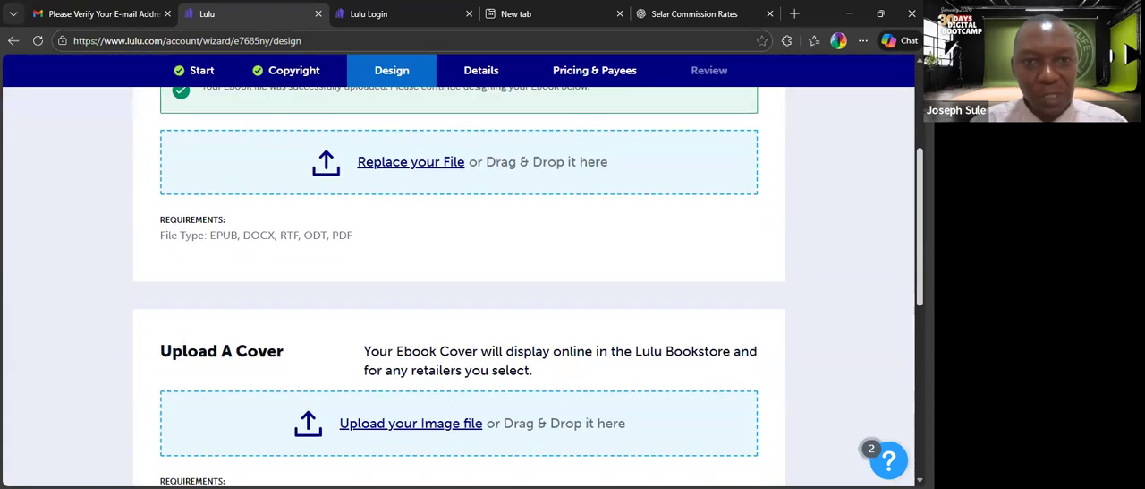
pyautogui.scroll(-3, 458, 286)
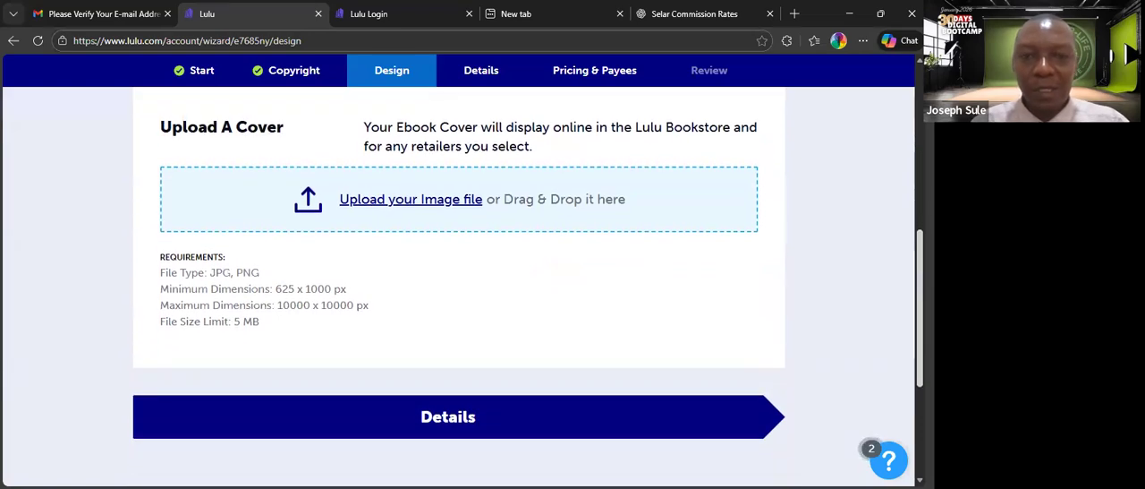
pyautogui.click(422, 208)
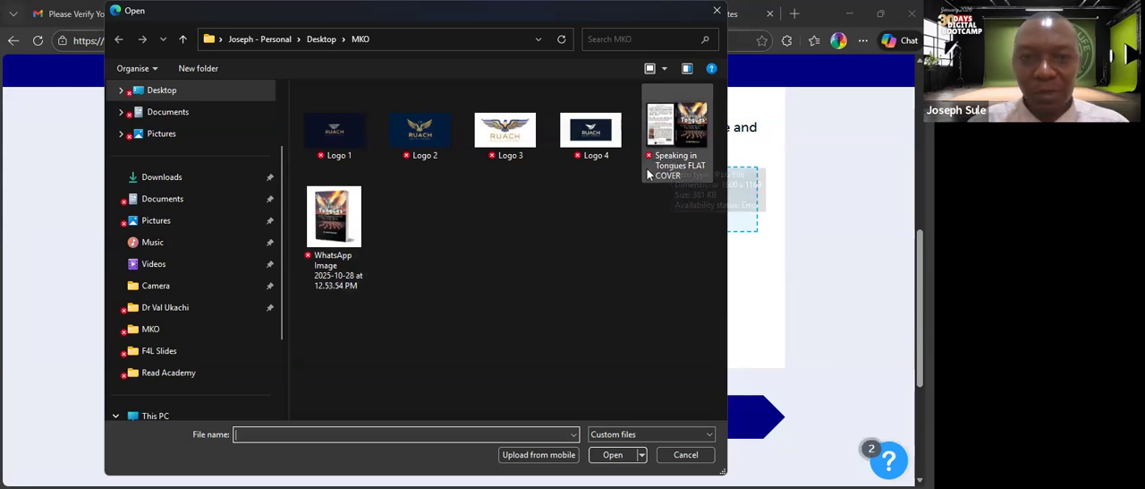
pyautogui.click(334, 239)
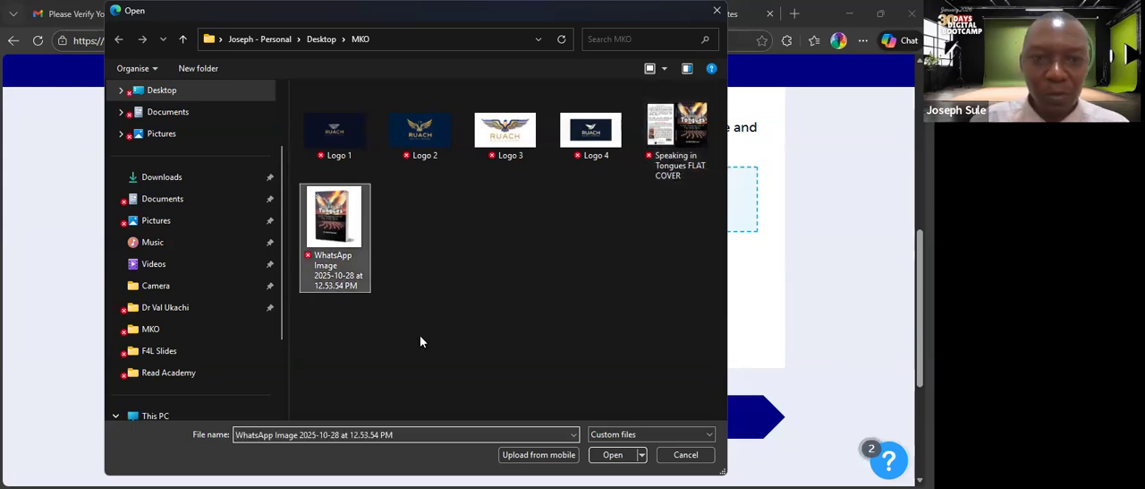
pyautogui.click(601, 457)
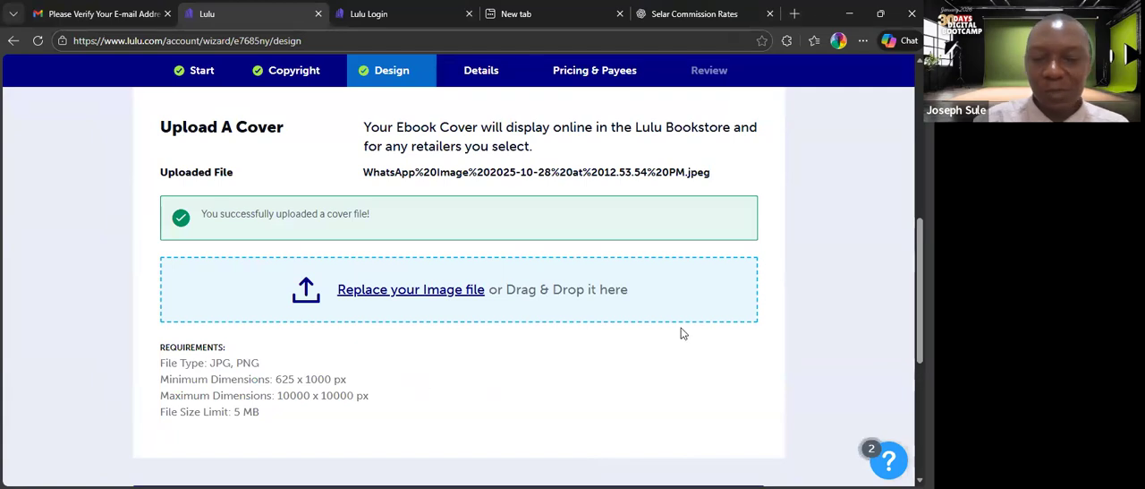
# Check the uploaded ebook and cover files and continue to the Details stage.
pyautogui.scroll(-3, 458, 287)
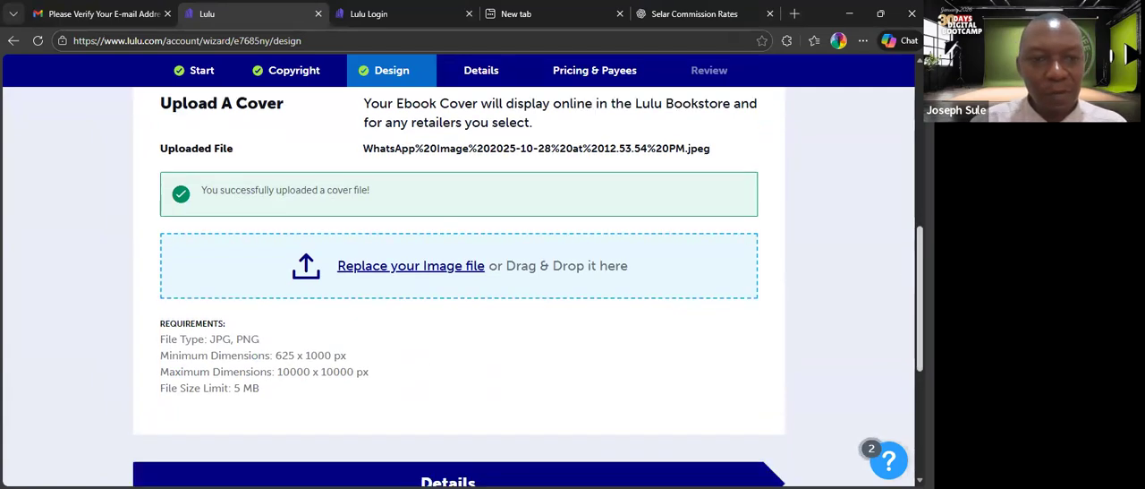
pyautogui.scroll(10, 489, 131)
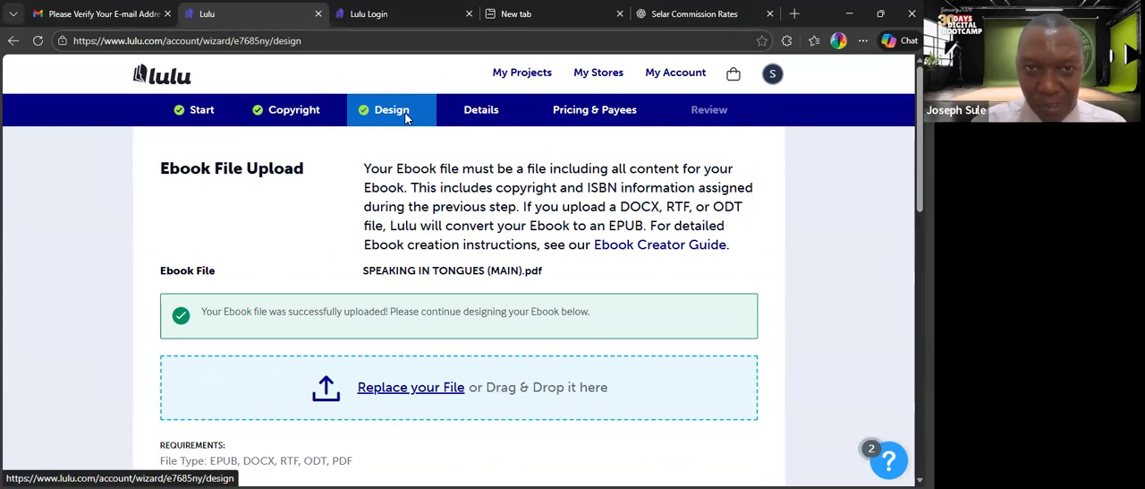
pyautogui.scroll(-1, 919, 205)
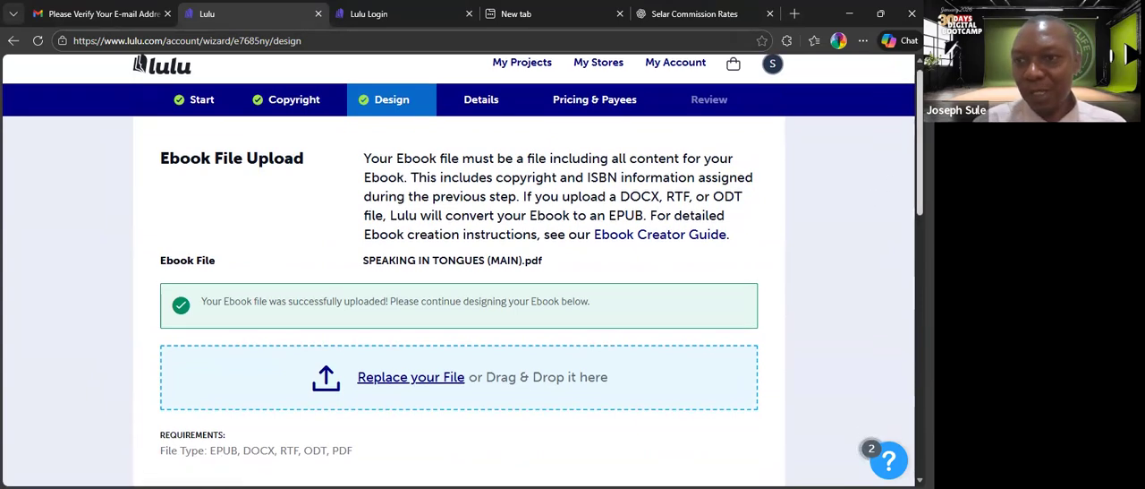
pyautogui.scroll(-10, 695, 333)
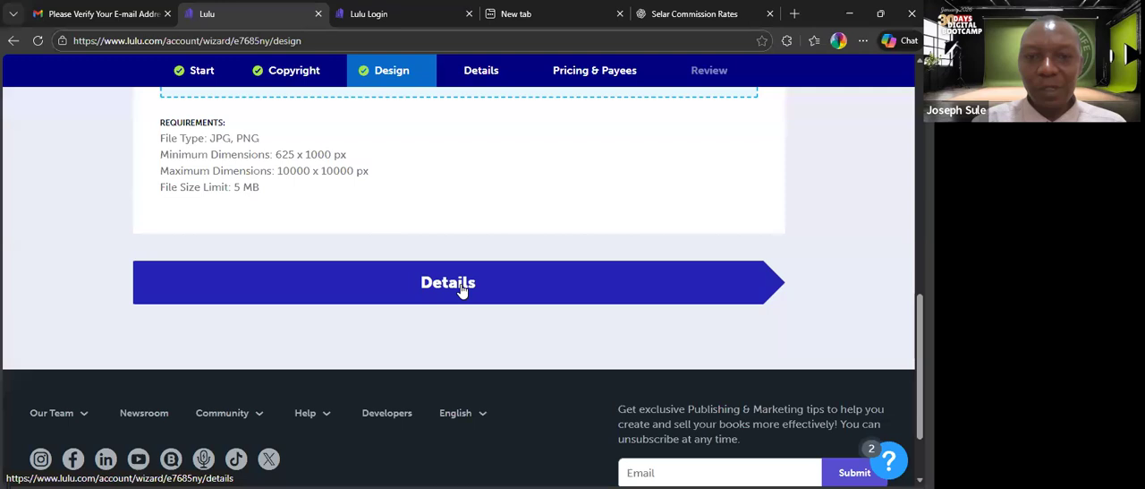
pyautogui.click(462, 286)
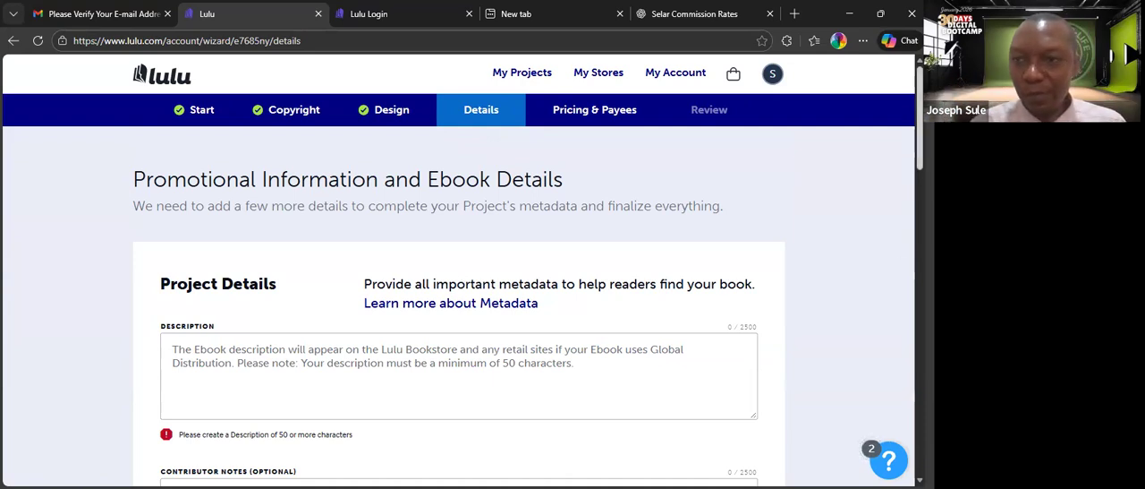
# Paste the prepared ebook description beginning "This book was birthed out of years of study, experience, and divine encounters" into the project details.
pyautogui.scroll(-1, 463, 268)
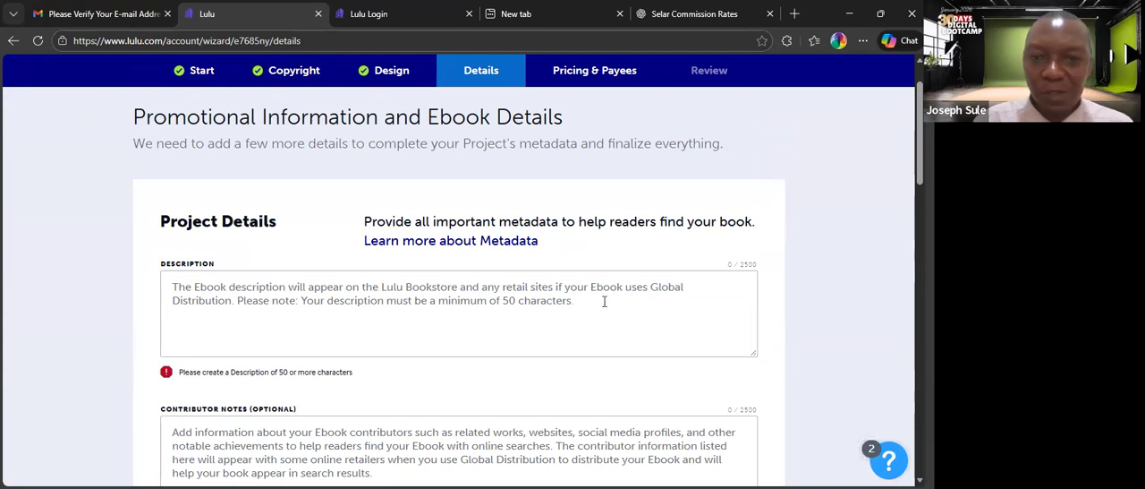
pyautogui.scroll(-1, 893, 193)
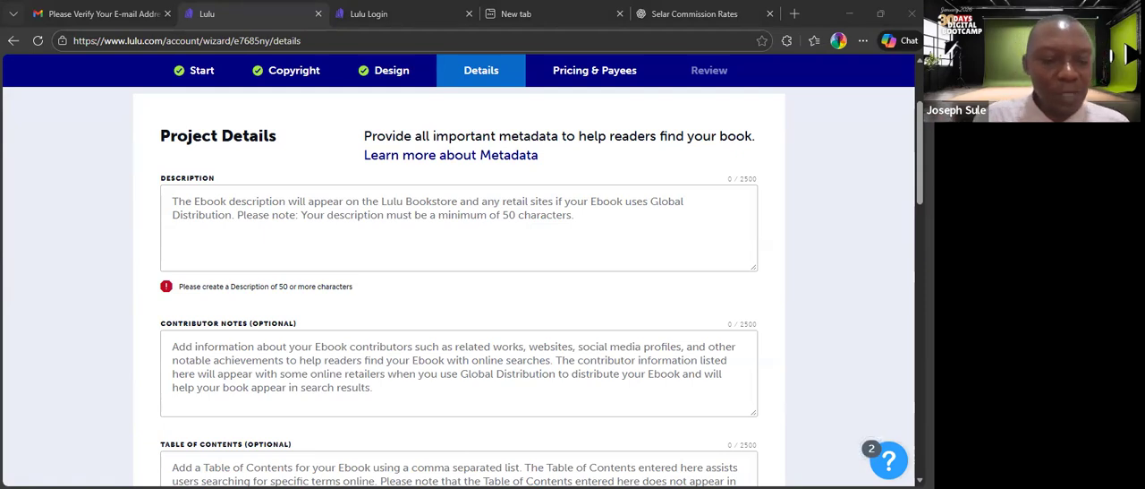
pyautogui.click(415, 202)
pyautogui.write('This book was birthed out of years of study, experience, and divine encounters. It is designed not just to inform but to transform—to shift mindsets and stir hearts. Whether you are a pastor, a new believer, or someone who has always wondered about this phenomenon called: "Speaking in Tongues"')
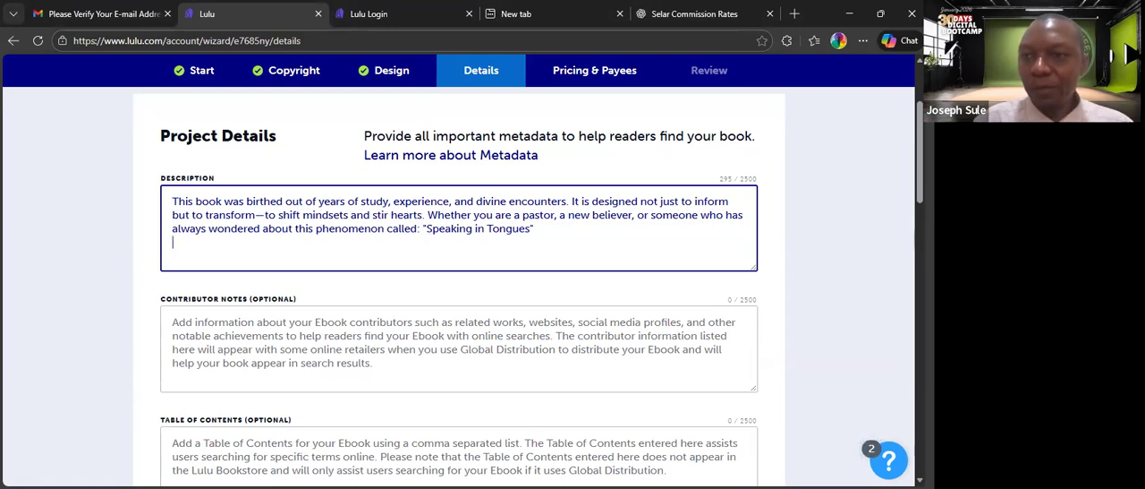
# Review the optional Contributor Notes and Table of Contents fields and the Categories and Keywords section.
pyautogui.scroll(-2, 383, 104)
pyautogui.click(344, 179)
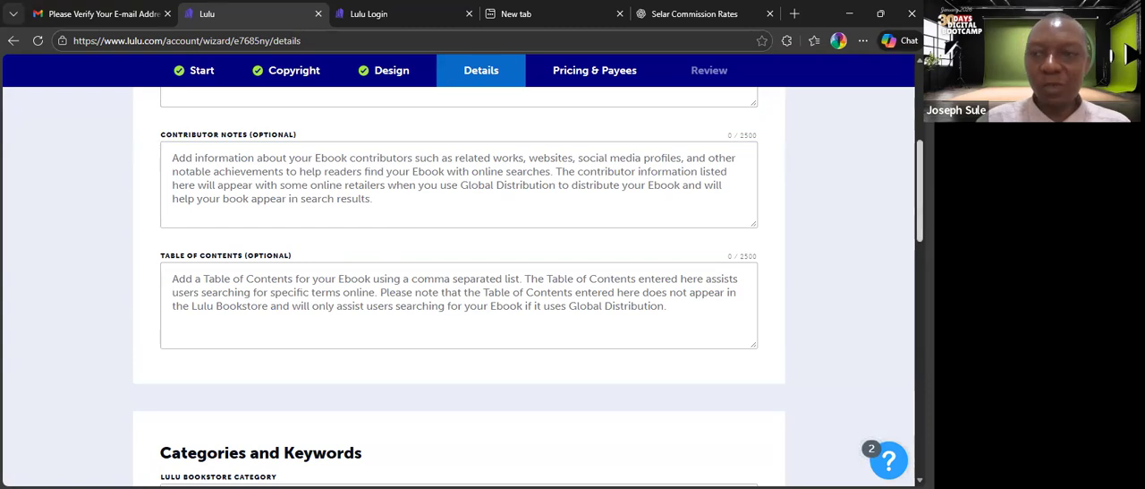
pyautogui.scroll(-1, 468, 253)
pyautogui.click(370, 243)
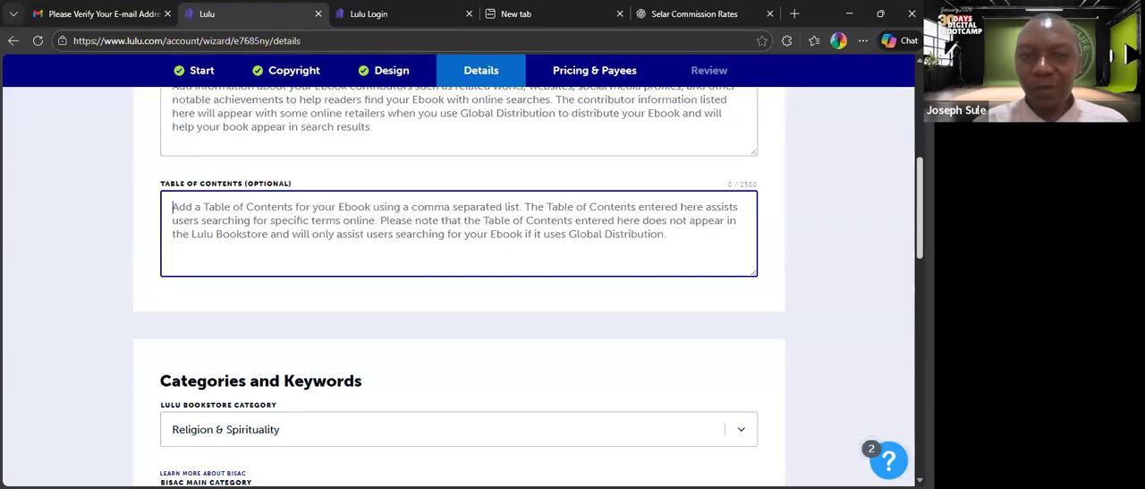
pyautogui.scroll(-1, 920, 206)
pyautogui.scroll(-1, 458, 287)
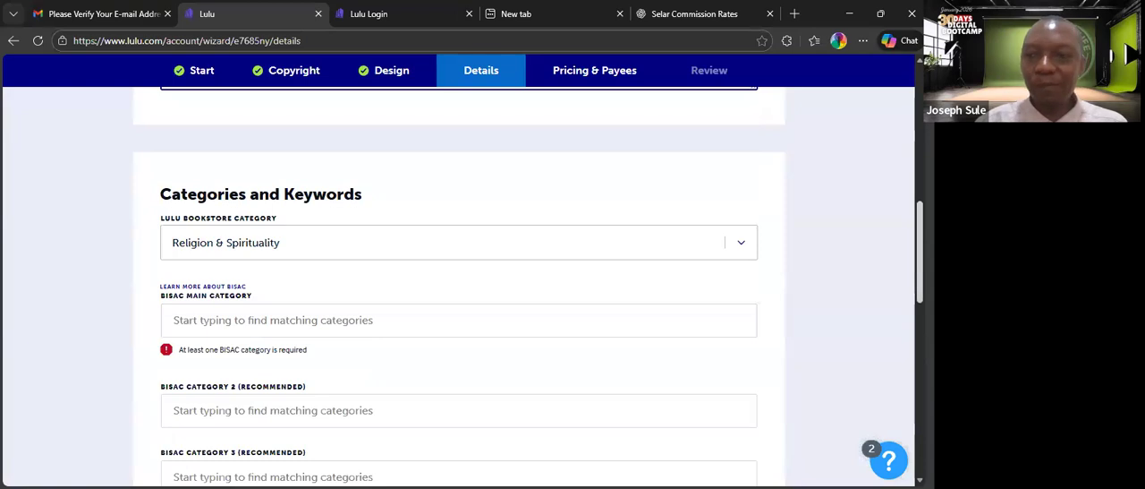
# Search the BISAC main category for "religion" and set it to RELIGION / General.
pyautogui.scroll(-1, 458, 286)
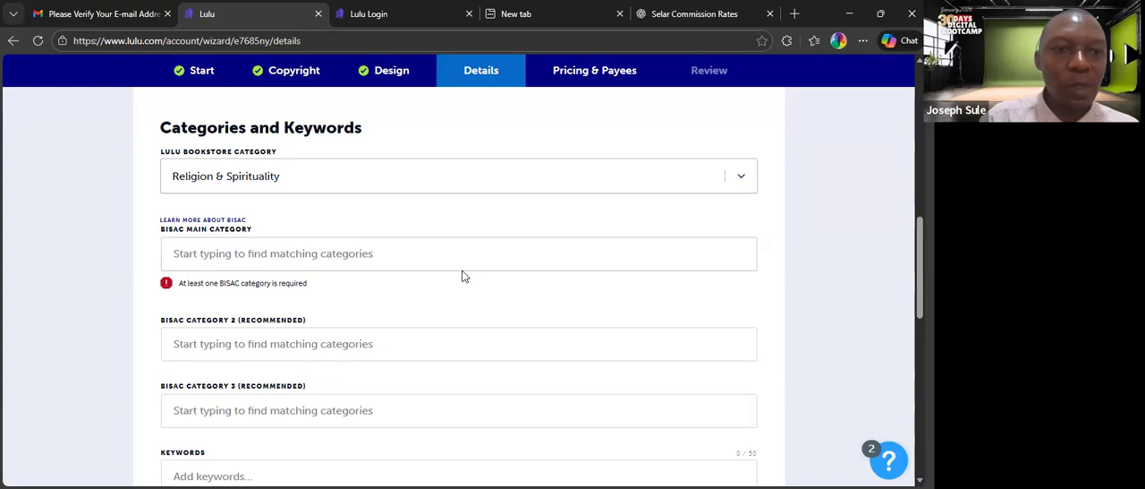
pyautogui.click(378, 258)
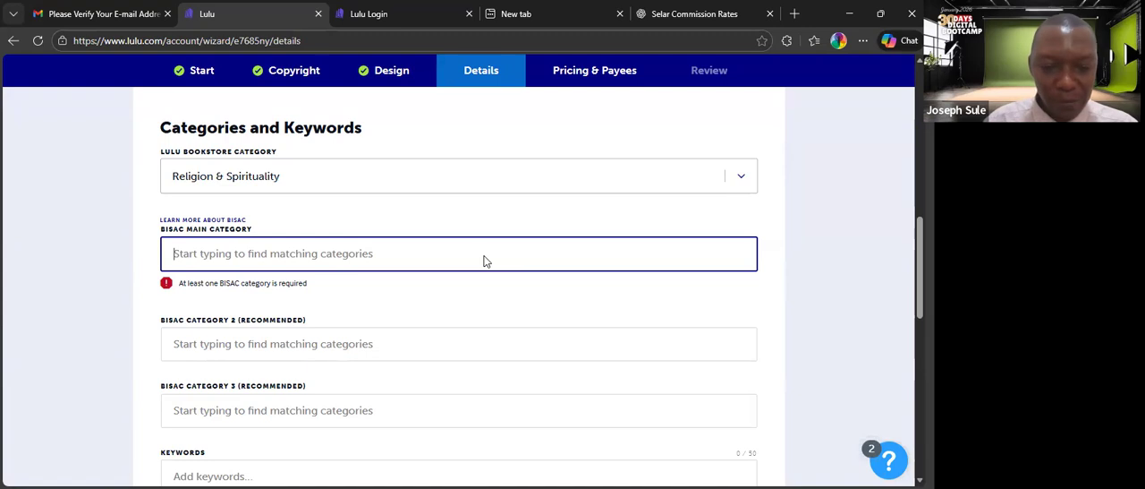
pyautogui.write('r')
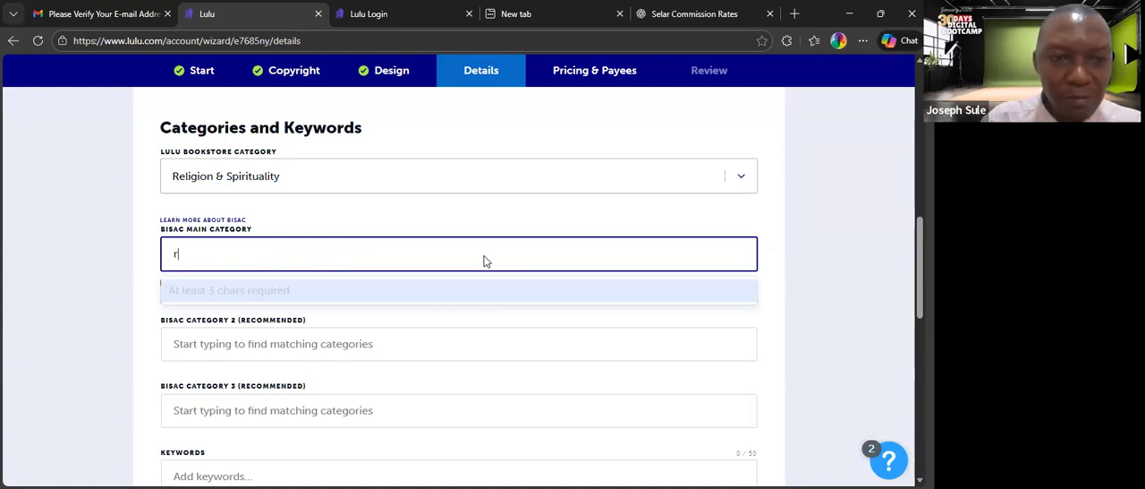
pyautogui.write('eligion')
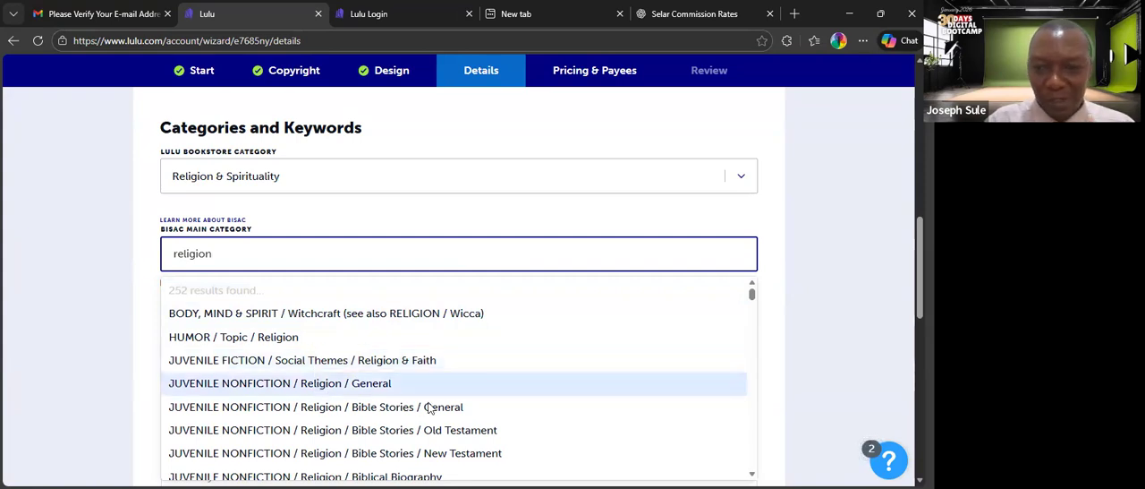
pyautogui.click(752, 473)
pyautogui.scroll(-4, 752, 472)
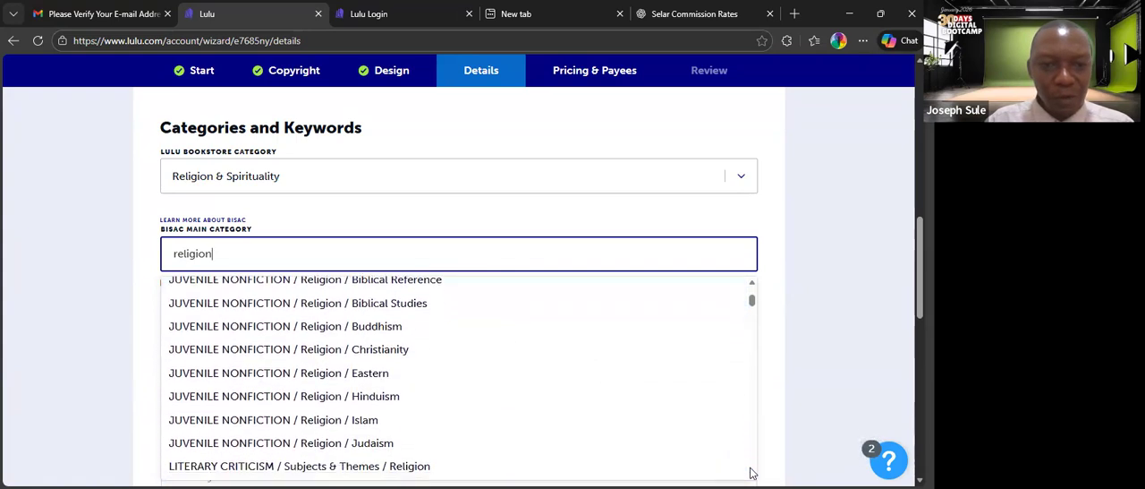
pyautogui.scroll(-3, 751, 473)
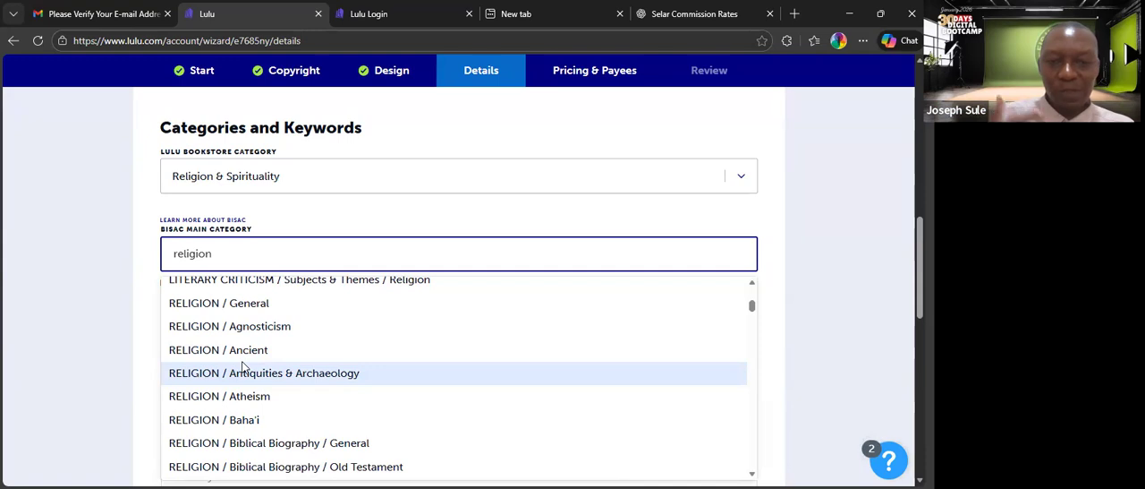
pyautogui.click(232, 303)
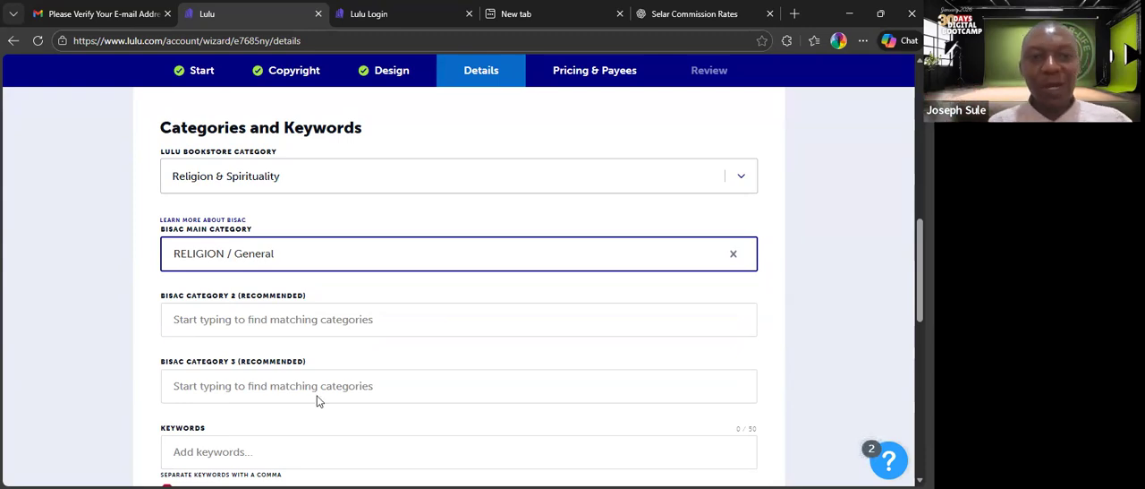
# Try to find a fitting second BISAC category by searching for "religion" and "speaking".
pyautogui.click(277, 331)
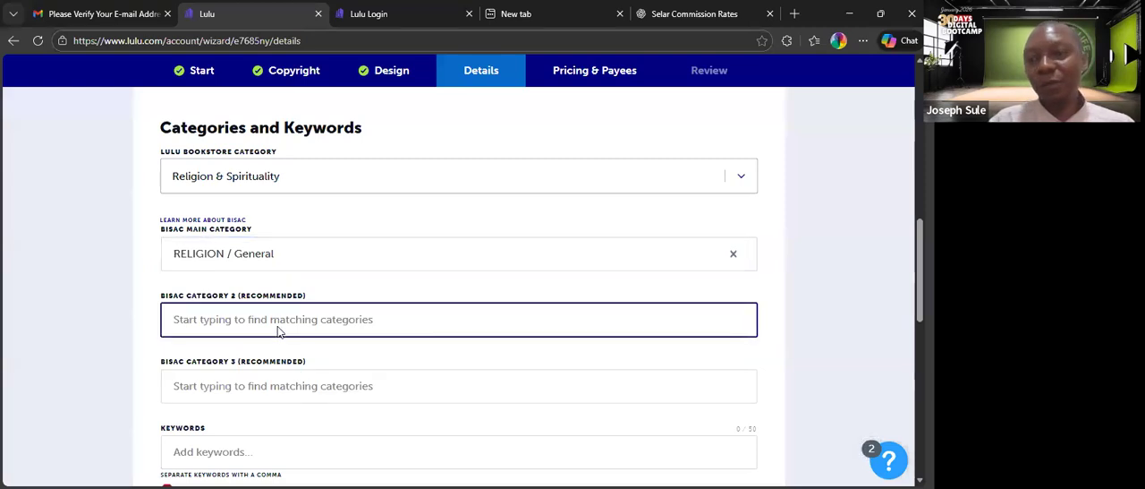
pyautogui.write('rel')
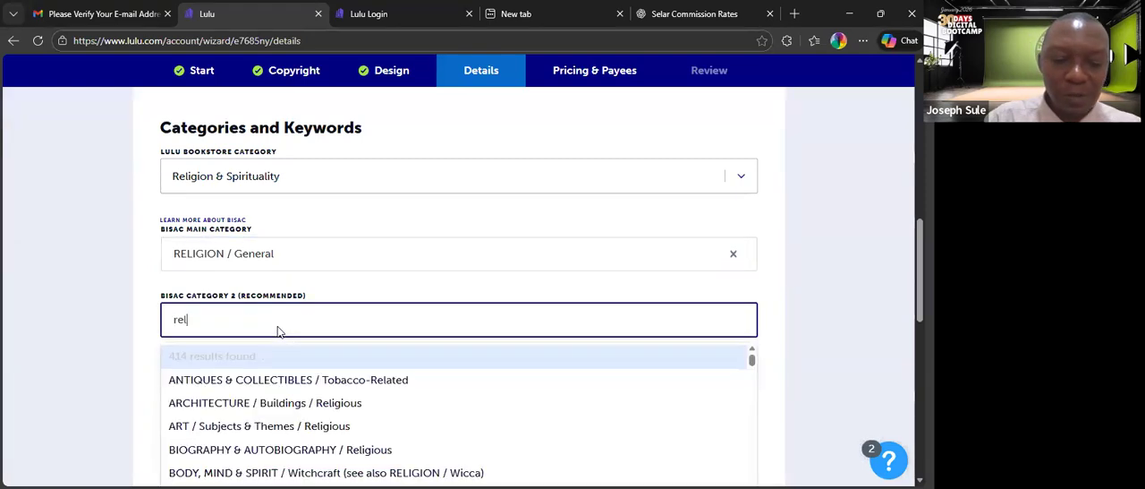
pyautogui.write('gion')
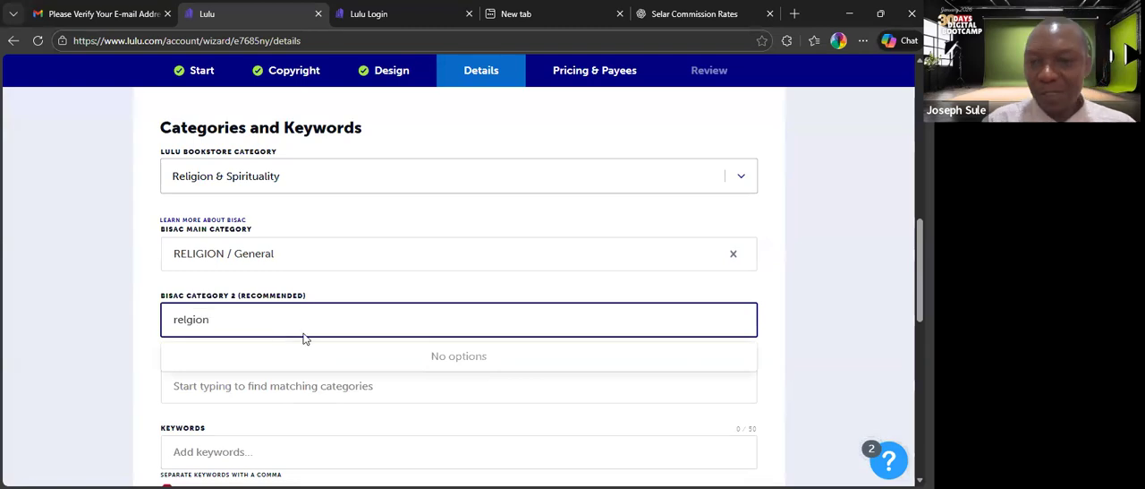
pyautogui.press('BackSpace')
pyautogui.press('BackSpace')
pyautogui.press('BackSpace')
pyautogui.press('BackSpace')
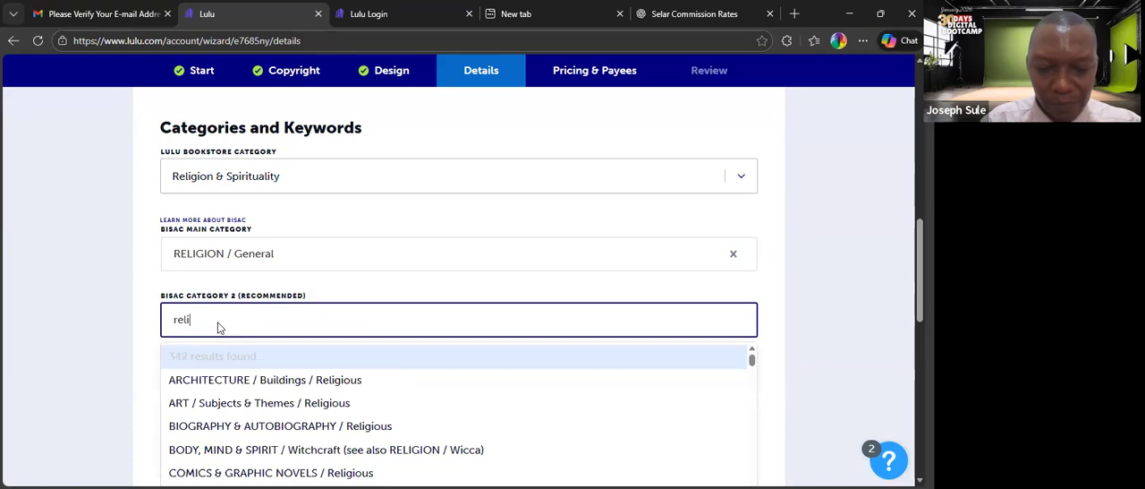
pyautogui.write('igion')
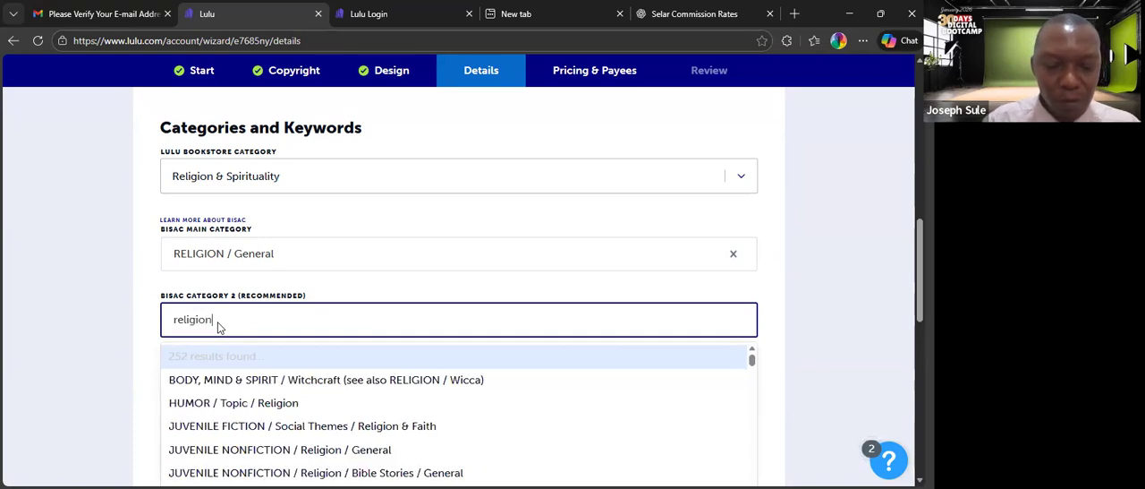
pyautogui.press('BackSpace')
pyautogui.press('BackSpace')
pyautogui.press('BackSpace')
pyautogui.press('BackSpace')
pyautogui.press('BackSpace')
pyautogui.press('BackSpace')
pyautogui.press('BackSpace')
pyautogui.press('BackSpace')
pyautogui.write('speaking')
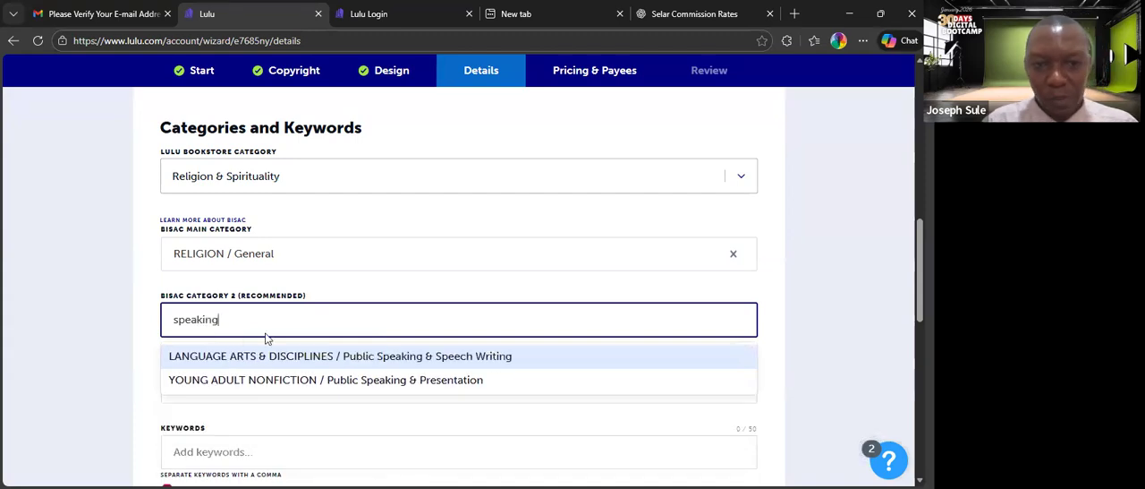
# Replace the second BISAC category search with "faith" and choose RELIGION / Faith.
pyautogui.press('BackSpace')
pyautogui.press('BackSpace')
pyautogui.press('BackSpace')
pyautogui.press('BackSpace')
pyautogui.press('BackSpace')
pyautogui.press('BackSpace')
pyautogui.press('BackSpace')
pyautogui.press('BackSpace')
pyautogui.write('fa')
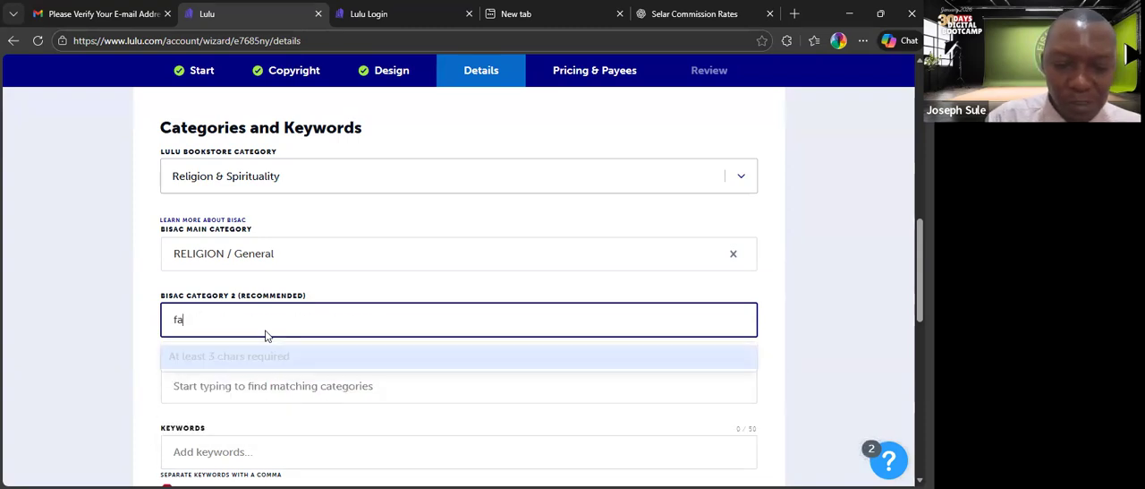
pyautogui.write('ith')
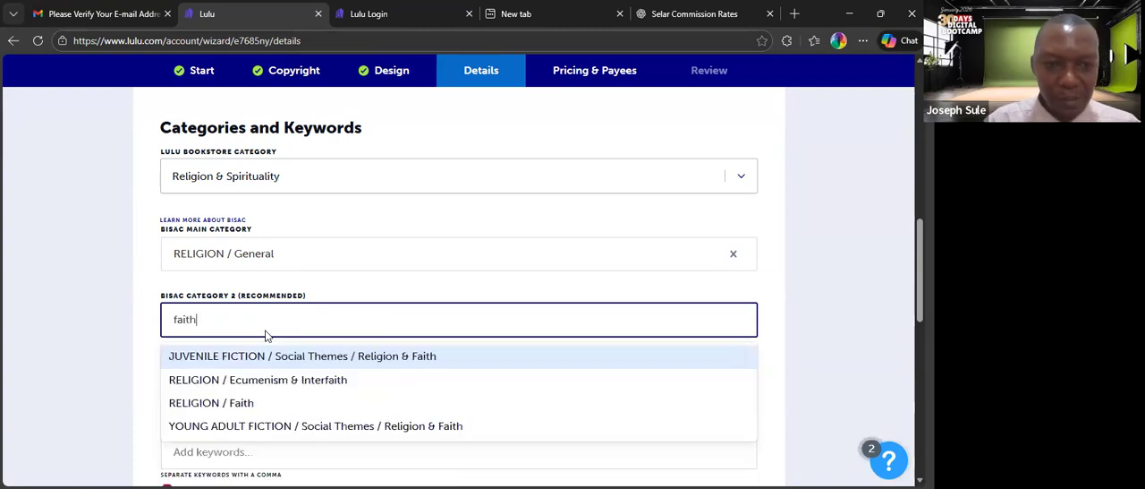
pyautogui.click(234, 407)
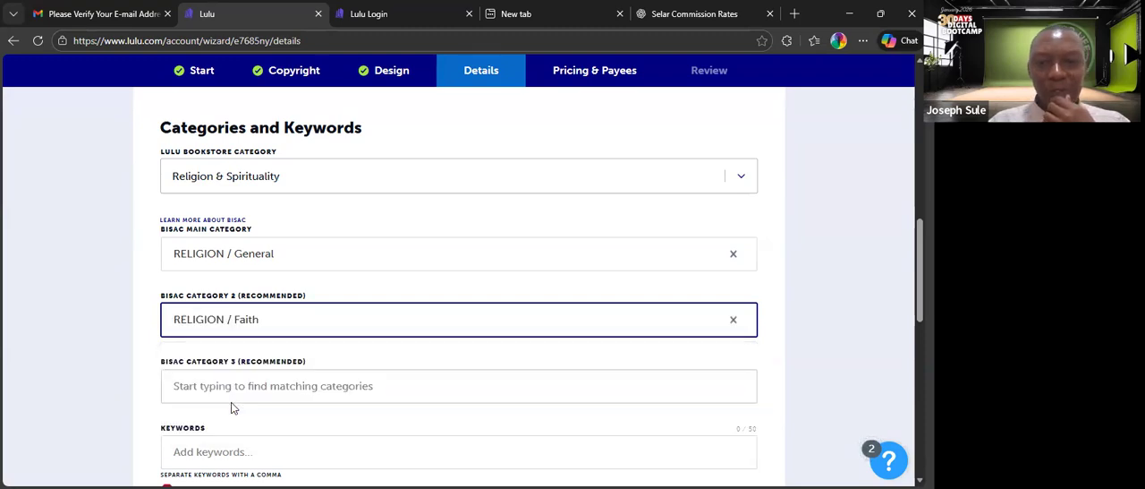
# Browse the "religion" matches for the third BISAC category and dismiss the list without choosing one.
pyautogui.scroll(-1, 486, 296)
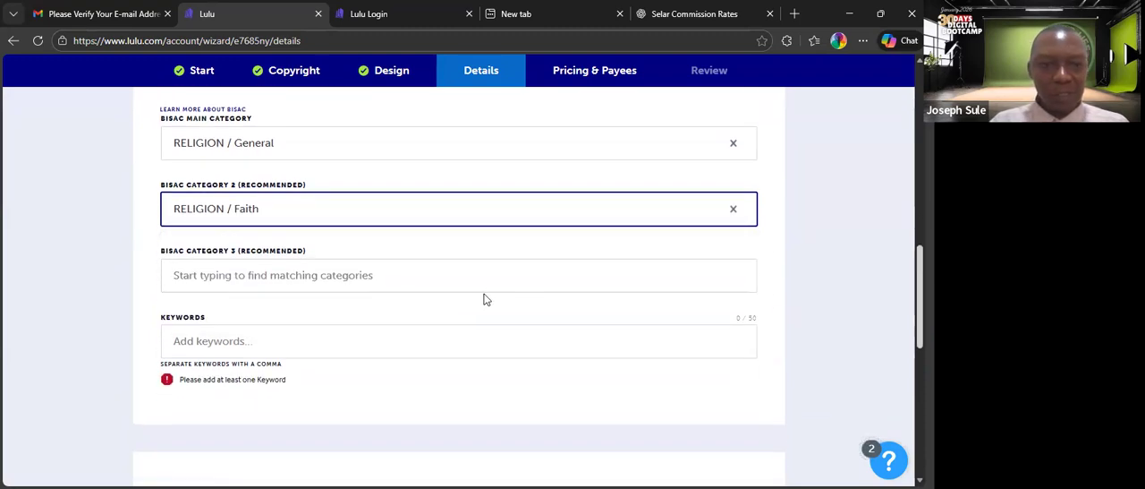
pyautogui.click(421, 283)
pyautogui.write('religion')
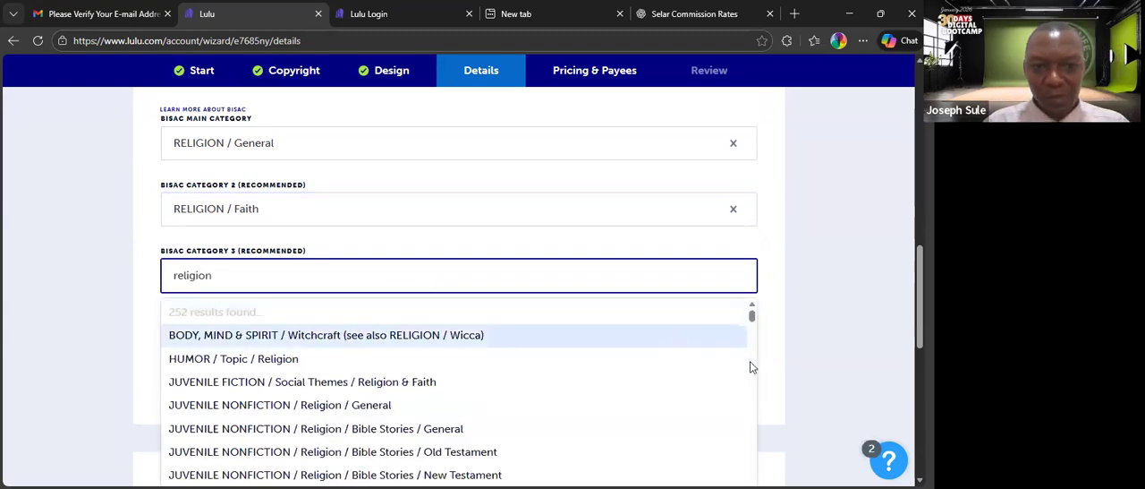
pyautogui.moveTo(752, 321); pyautogui.dragTo(753, 332)
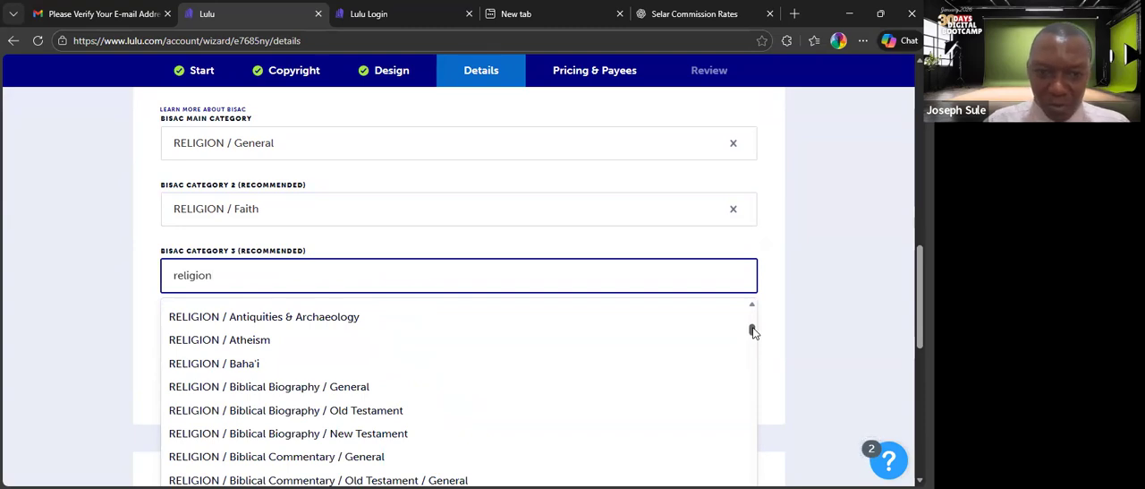
pyautogui.moveTo(753, 331); pyautogui.dragTo(752, 362)
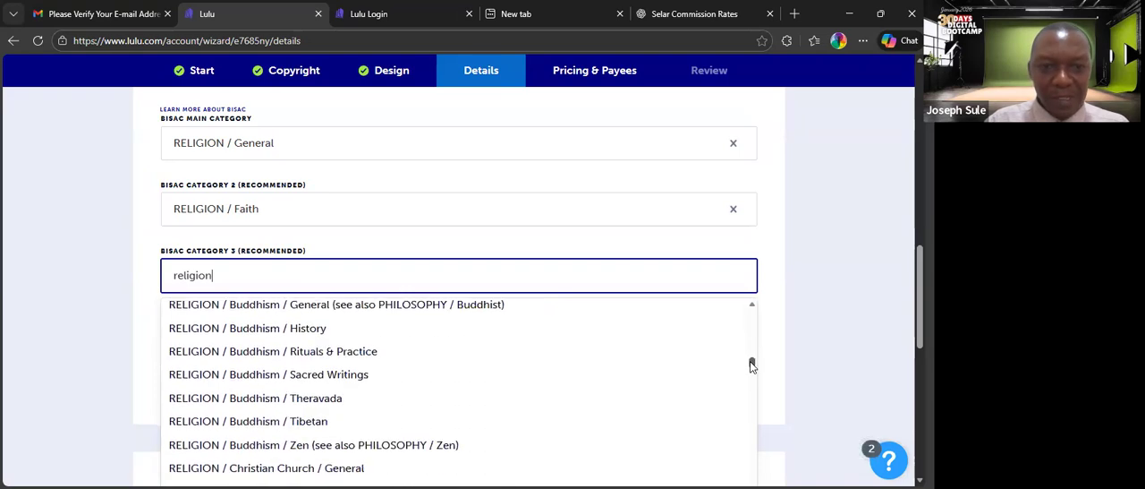
pyautogui.click(828, 282)
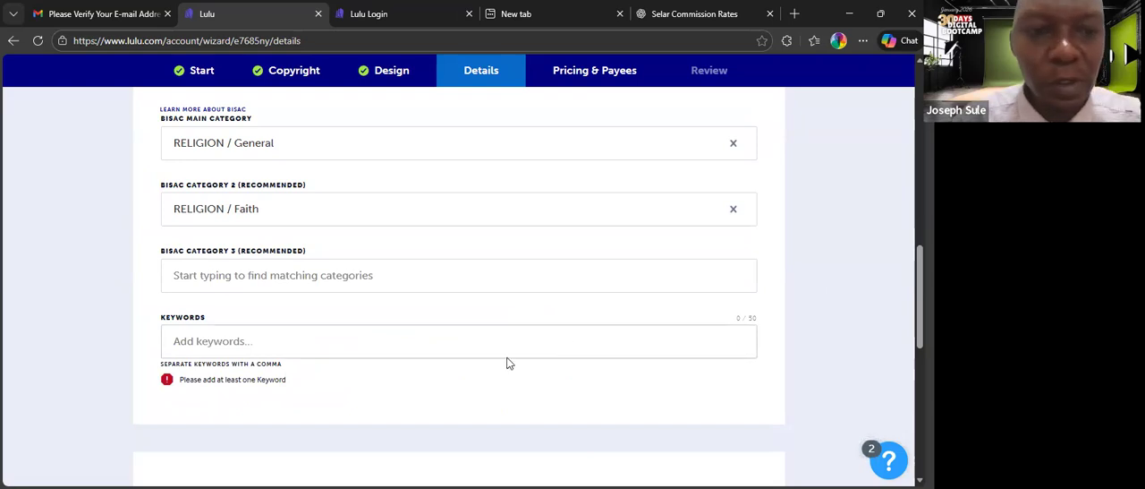
# Add "Speaking in Tongues" and the author's full name as two separate keywords.
pyautogui.click(384, 346)
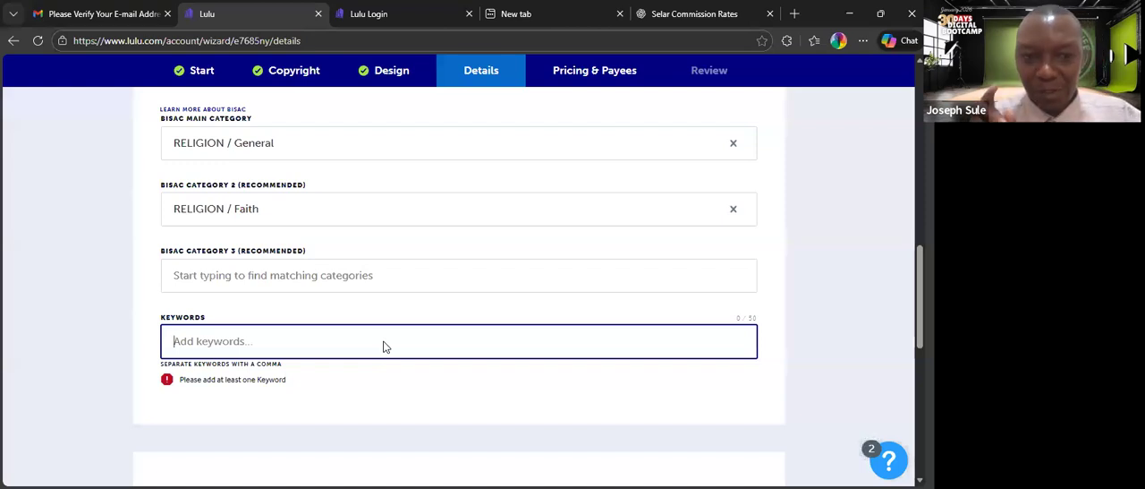
pyautogui.write('Speaking in Tongues')
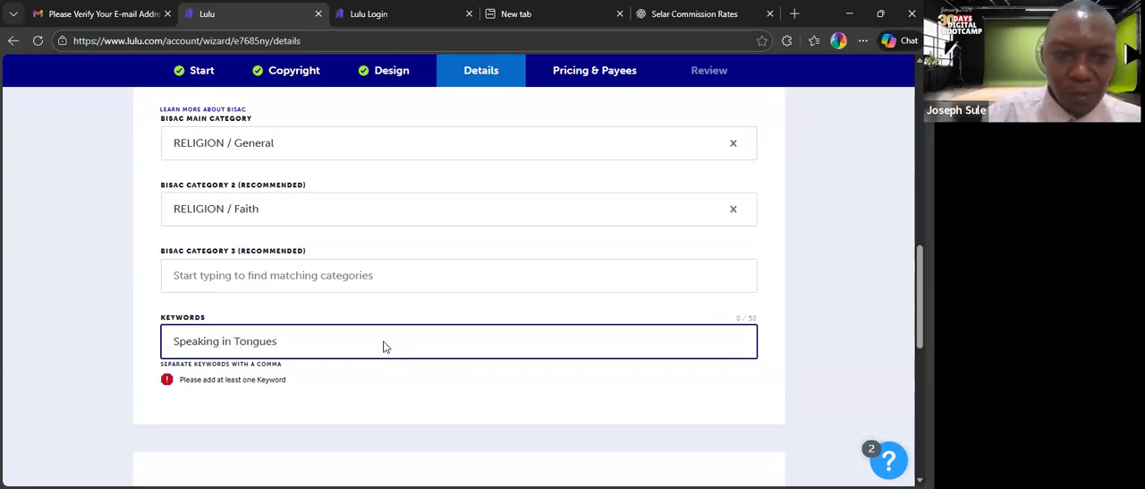
pyautogui.press('Return')
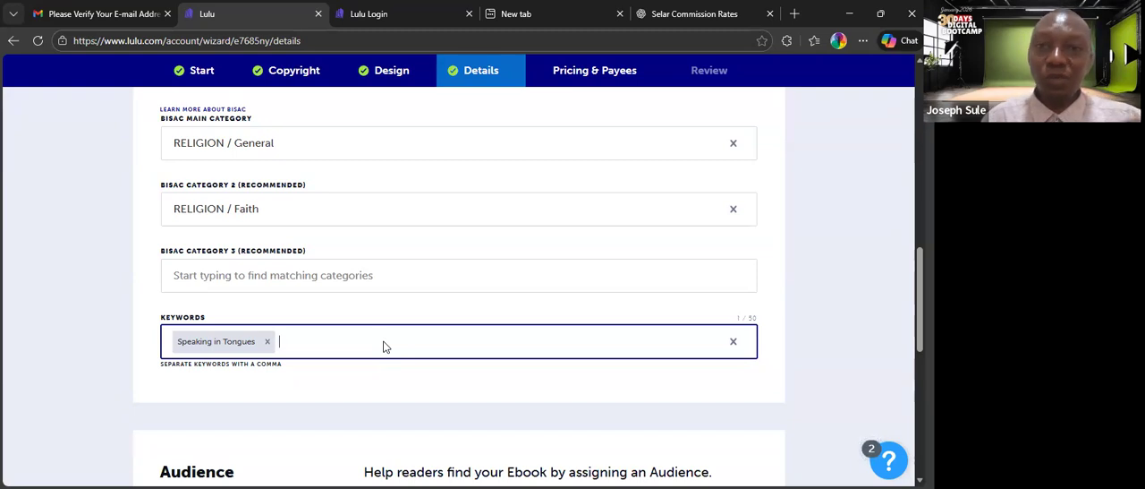
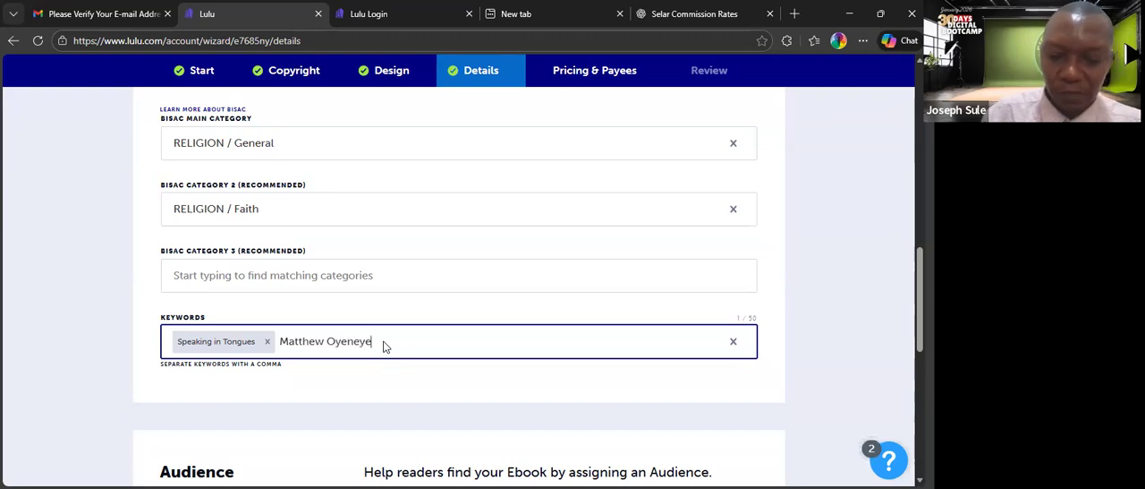
pyautogui.press('Return')
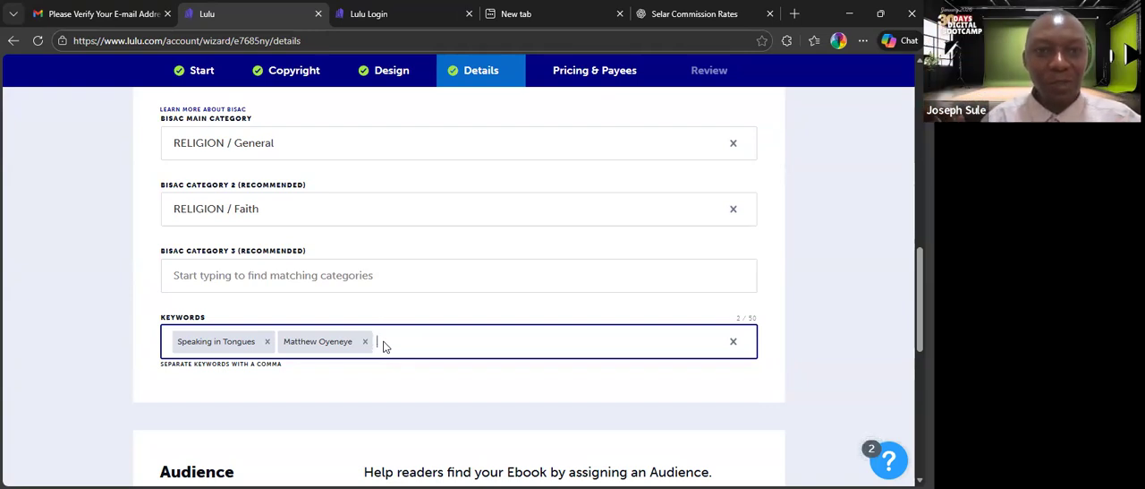
# Add the keywords "Gift" and "Holy Spirit", and continue to the Pricing & Payees stage.
pyautogui.scroll(3, 383, 347)
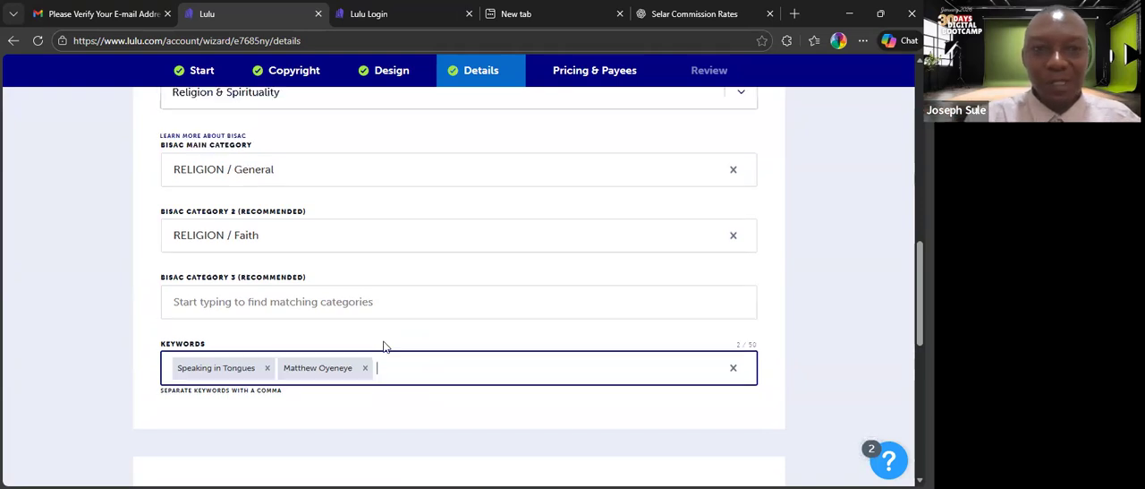
pyautogui.scroll(10, 383, 346)
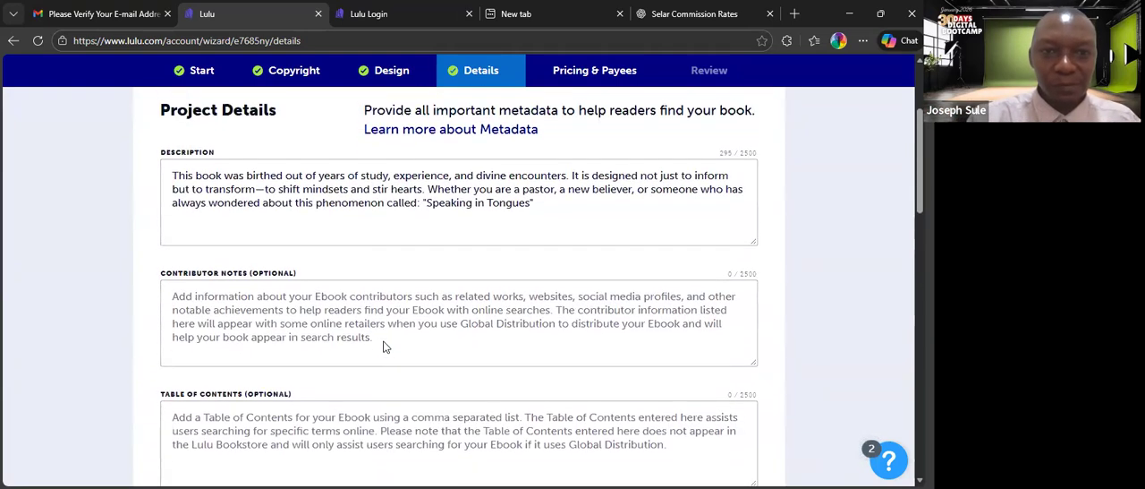
pyautogui.scroll(-10, 385, 346)
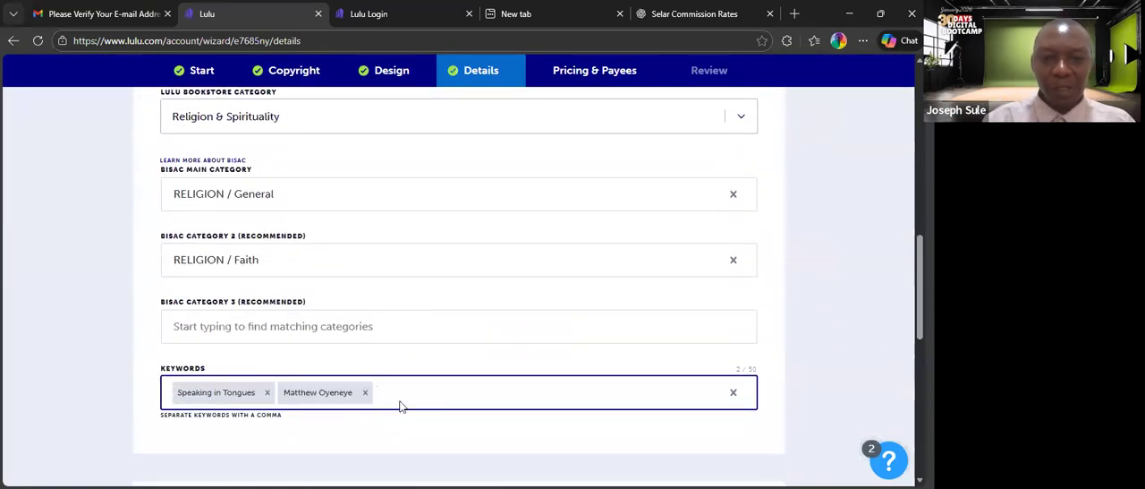
pyautogui.write('Gif')
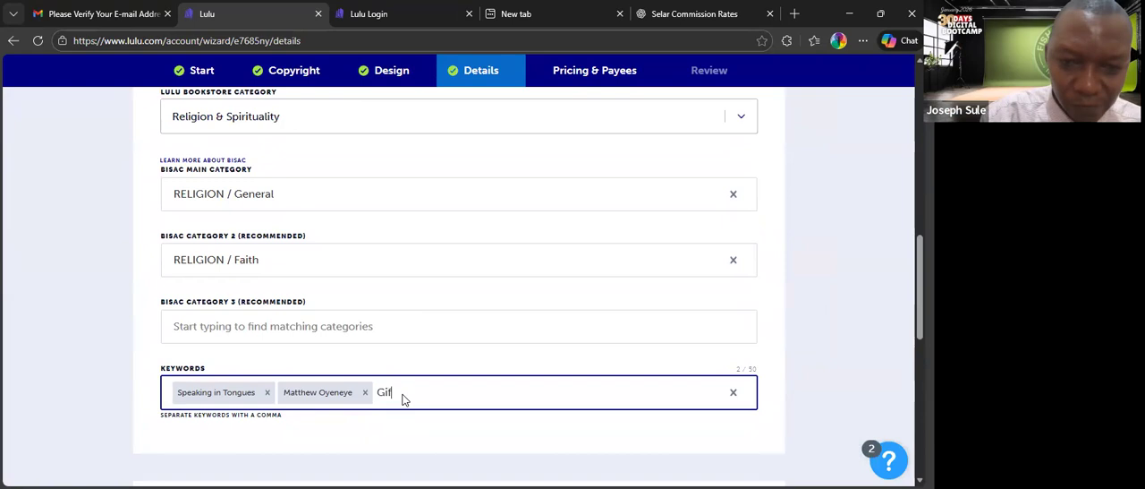
pyautogui.write('t,')
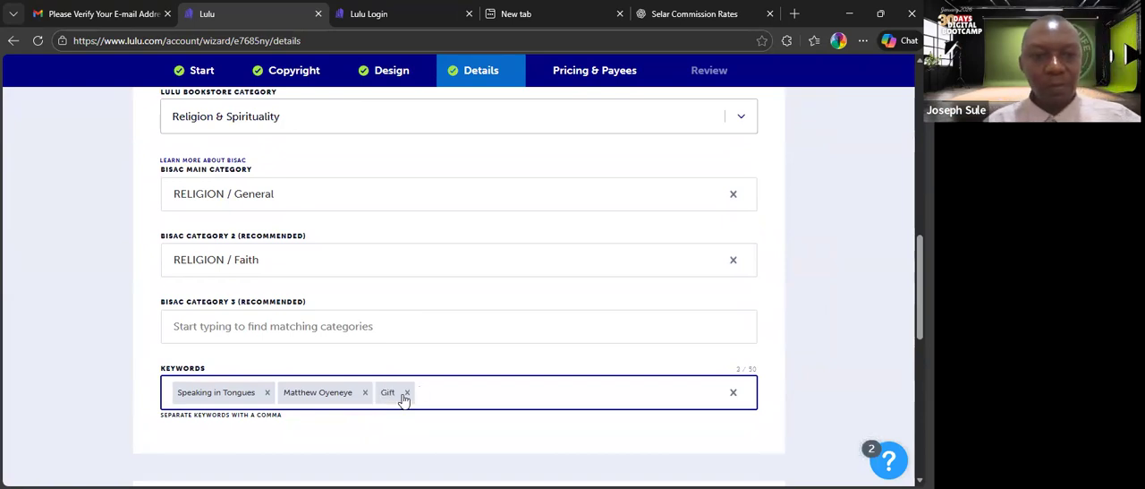
pyautogui.write('Holy Spirt')
pyautogui.press('BackSpace')
pyautogui.write('it')
pyautogui.press('Return')
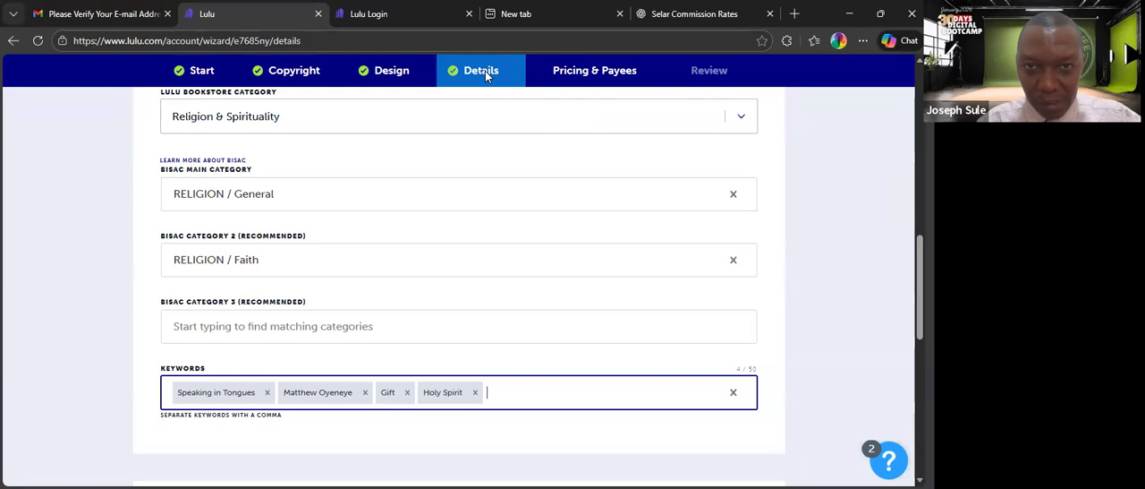
pyautogui.moveTo(919, 270); pyautogui.dragTo(919, 127)
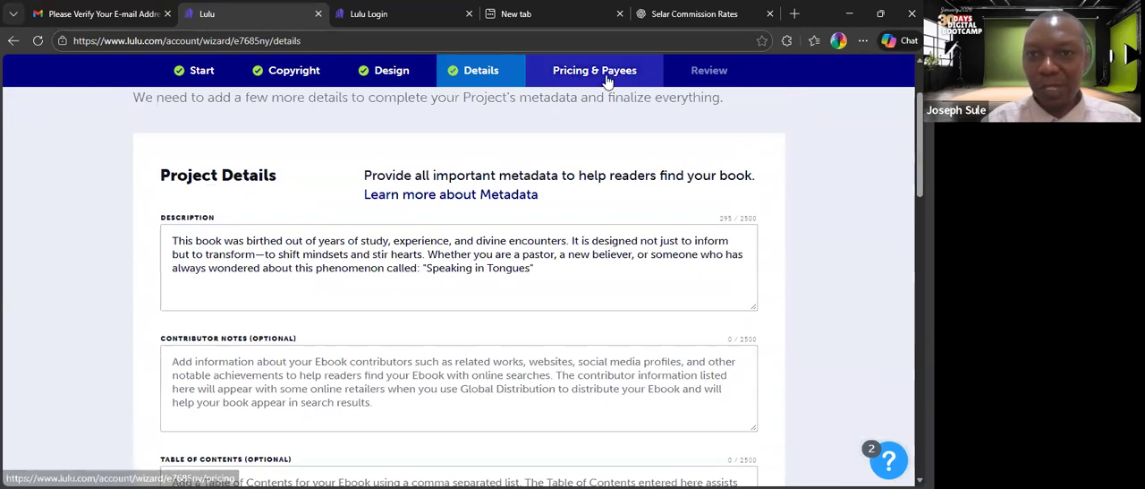
pyautogui.click(607, 78)
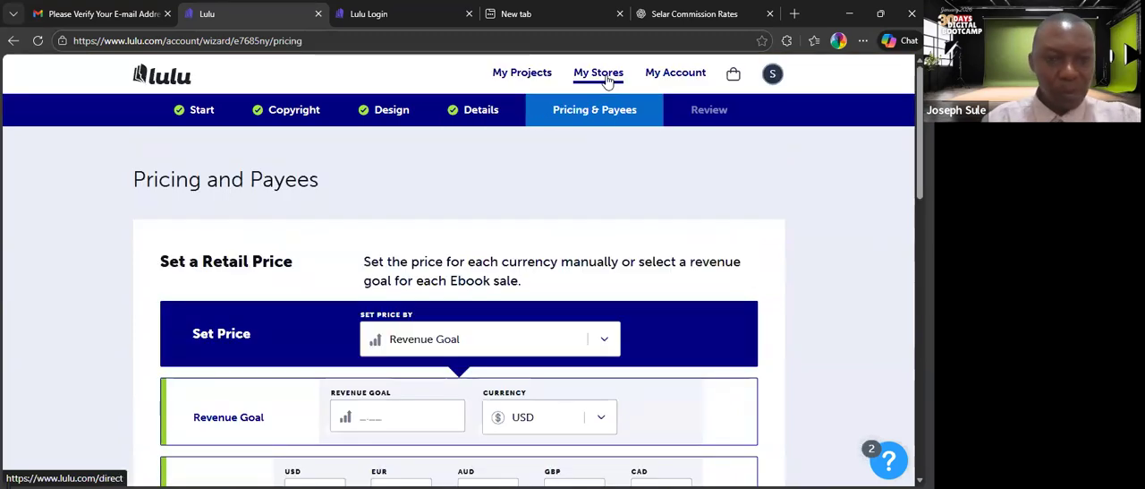
# Try pricing the ebook with the Offering for Free method, and switch to Fixed List Price.
pyautogui.scroll(-1, 458, 296)
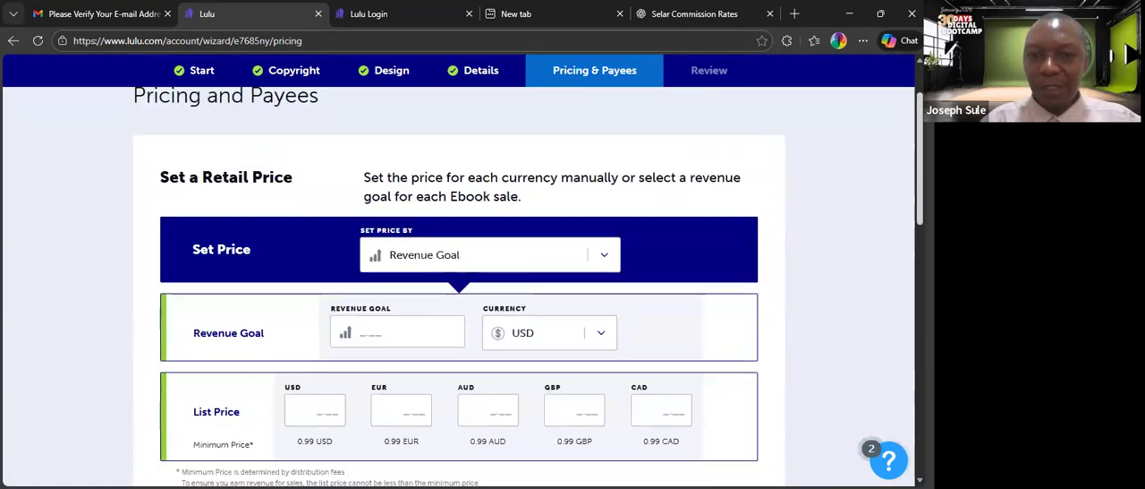
pyautogui.scroll(-1, 537, 269)
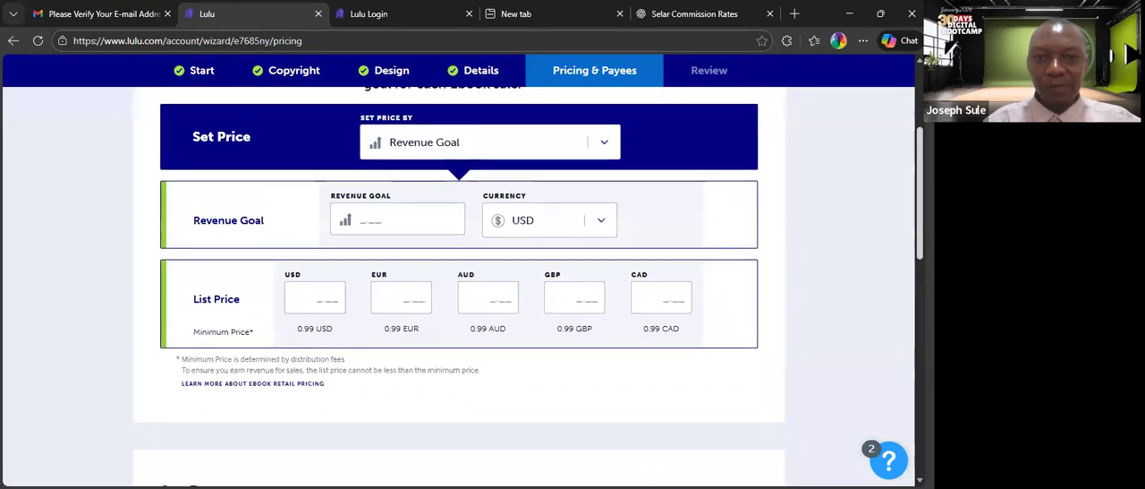
pyautogui.click(455, 138)
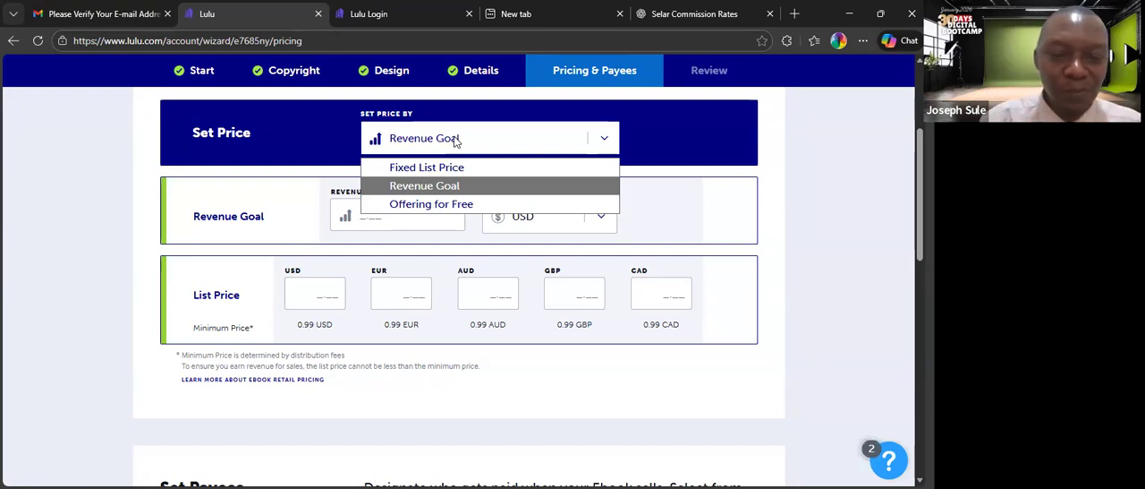
pyautogui.click(859, 167)
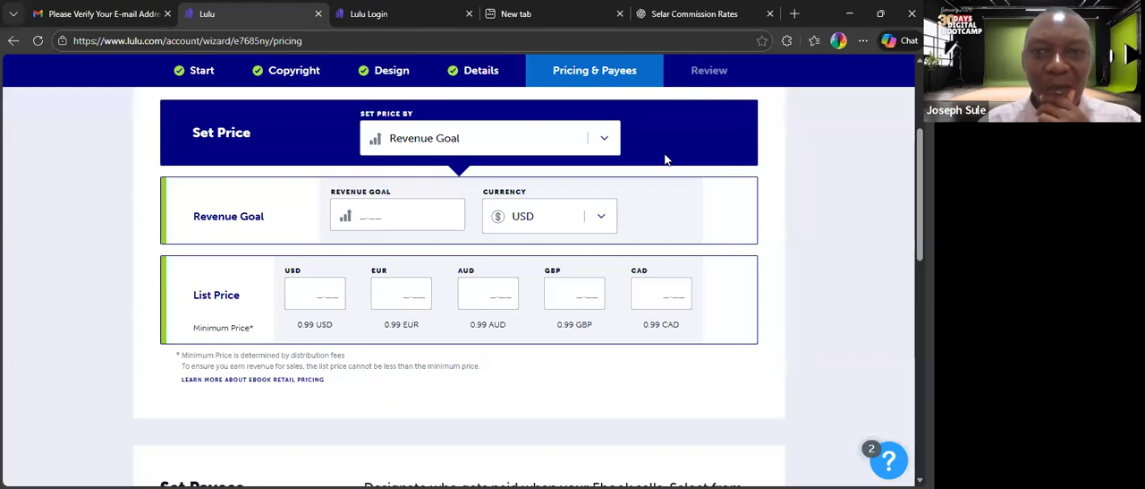
pyautogui.click(607, 138)
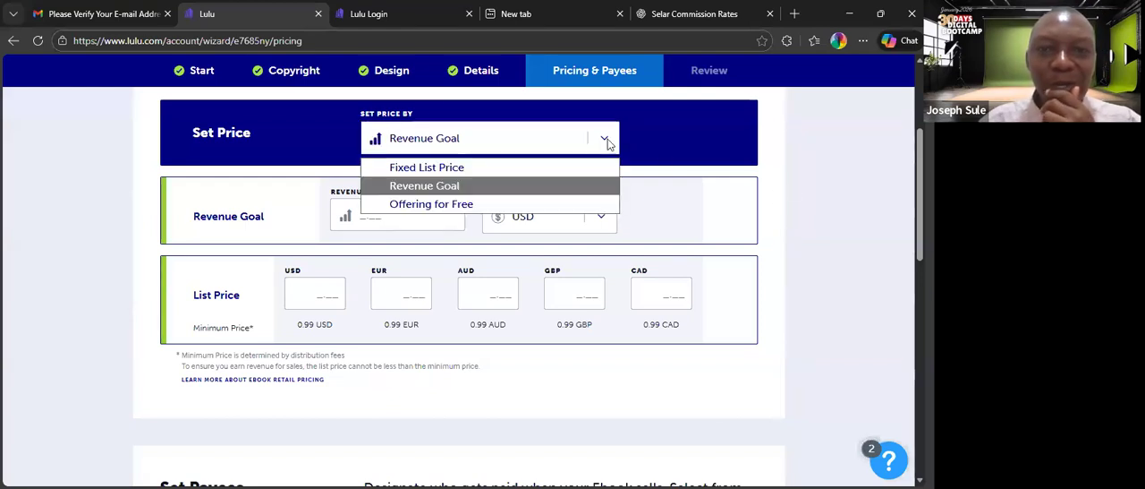
pyautogui.click(514, 206)
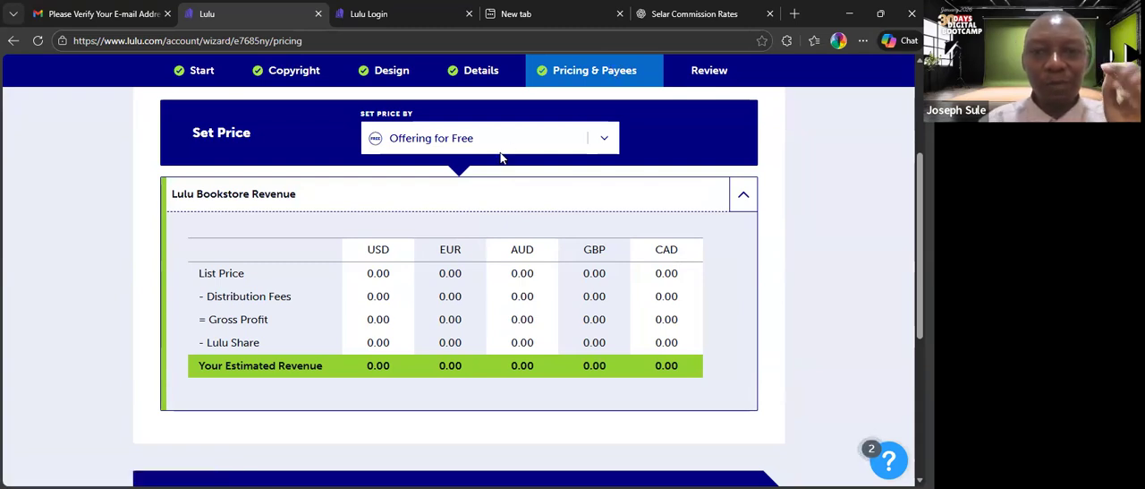
pyautogui.click(605, 143)
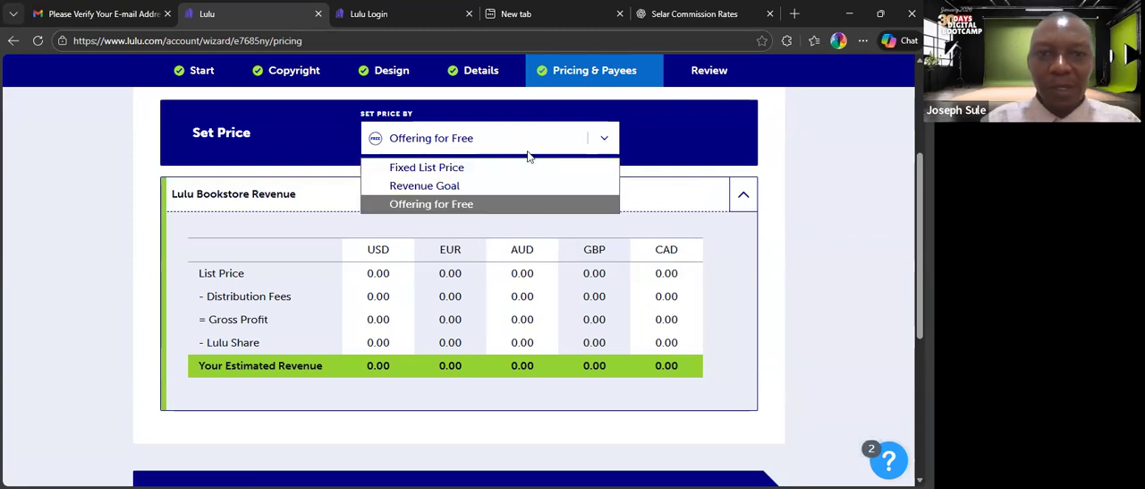
pyautogui.click(482, 170)
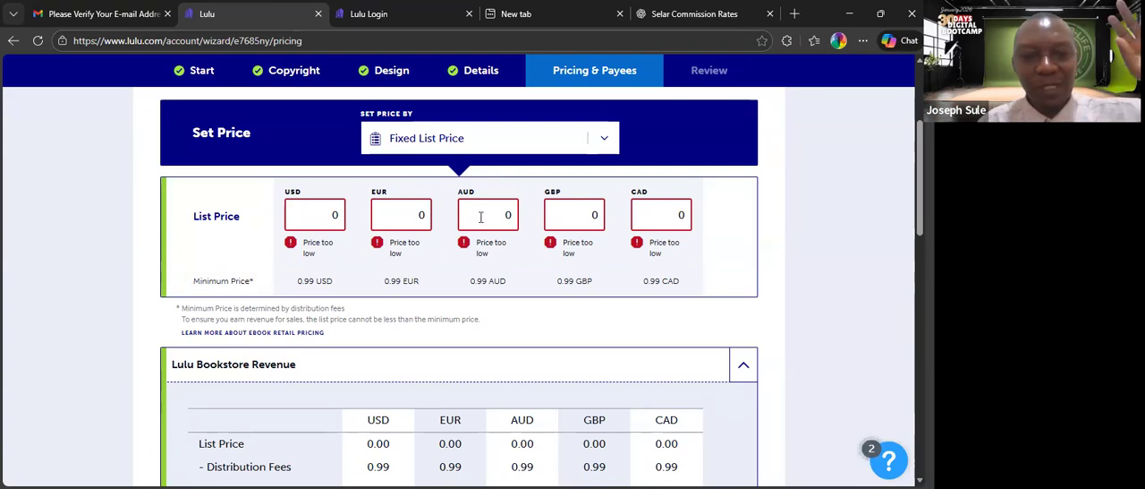
# Set the retail price by Revenue Goal, with a goal of 9.99 USD per ebook sale.
pyautogui.click(607, 141)
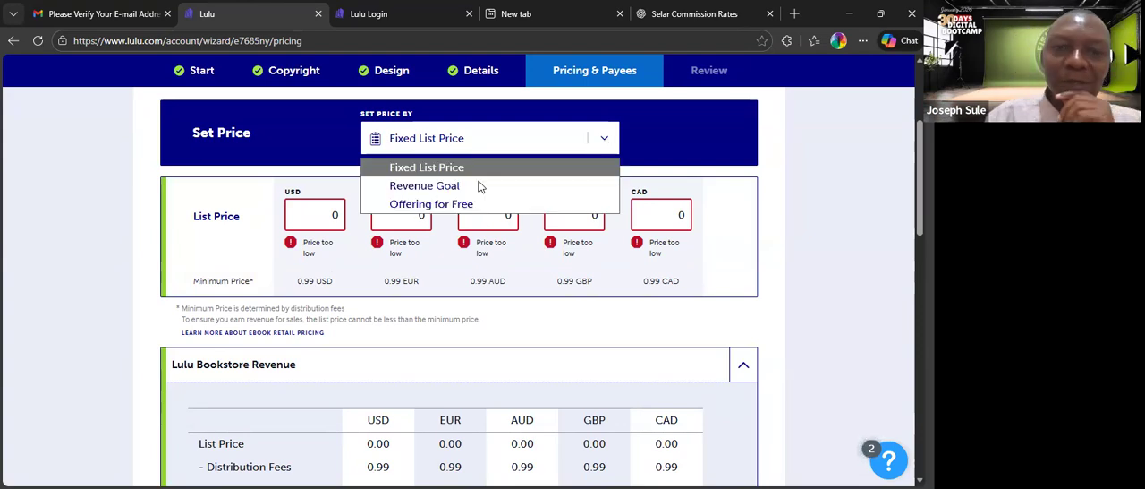
pyautogui.click(465, 187)
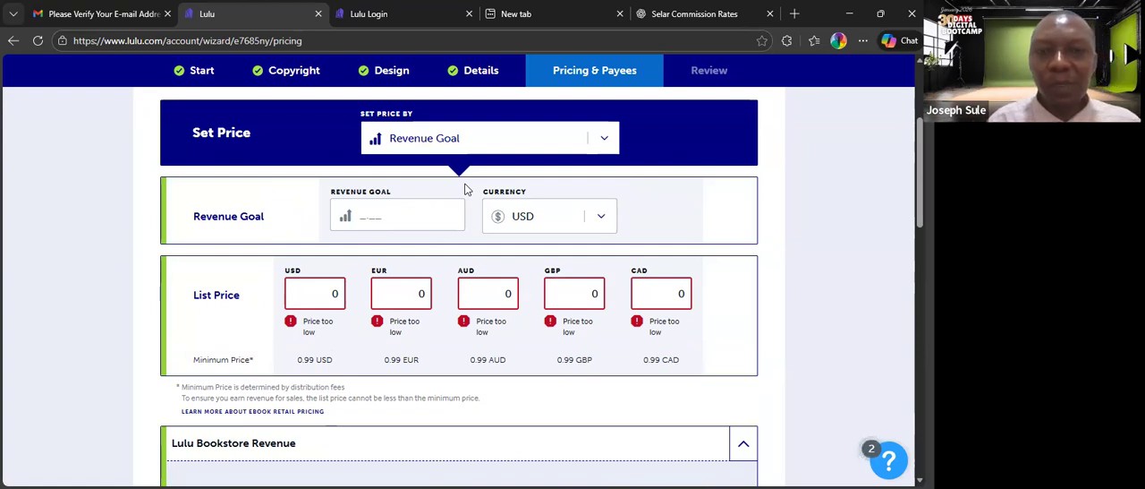
pyautogui.click(435, 145)
pyautogui.click(424, 185)
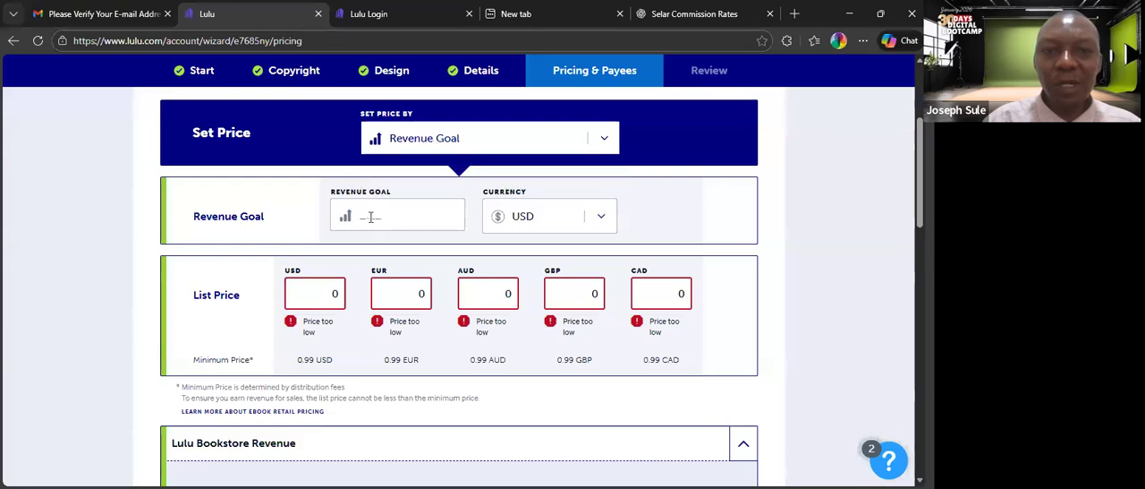
pyautogui.click(371, 217)
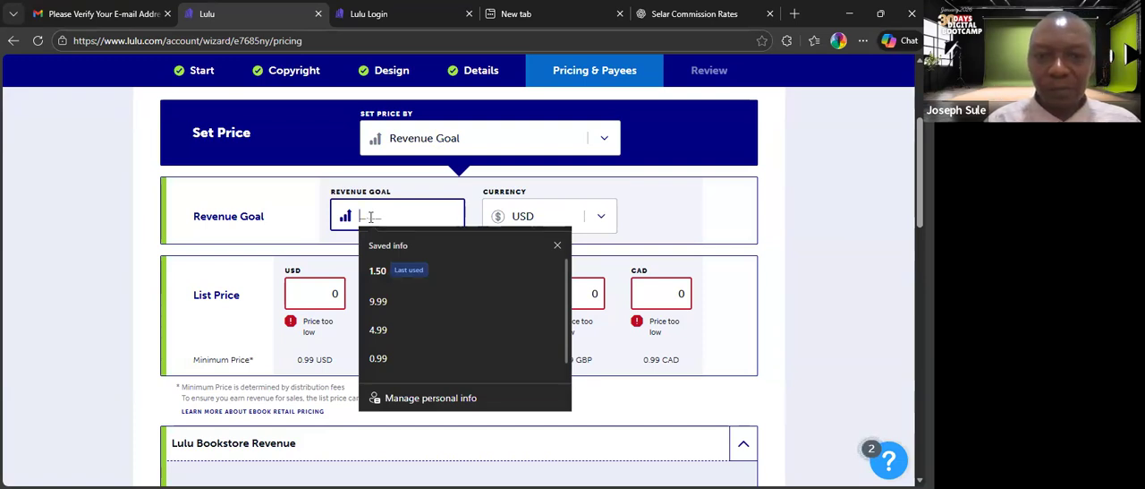
pyautogui.click(377, 304)
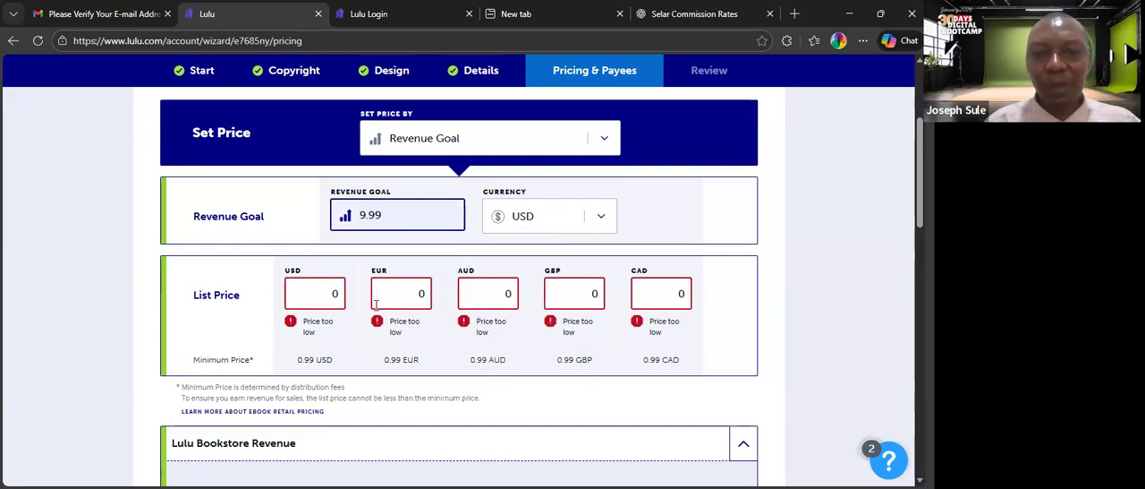
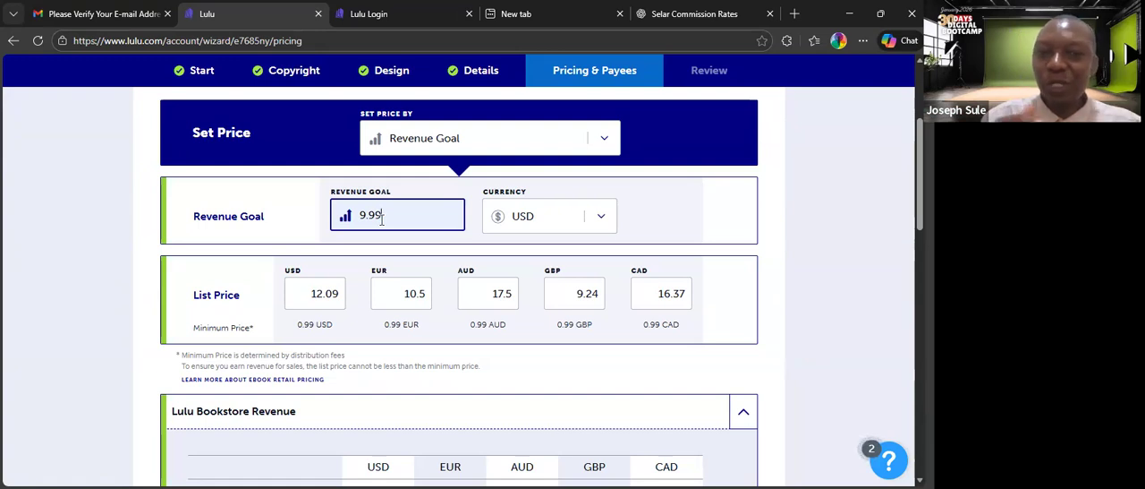
# Set the ebook's revenue goal to 7.99 USD.
pyautogui.press('BackSpace')
pyautogui.press('BackSpace')
pyautogui.press('BackSpace')
pyautogui.press('BackSpace')
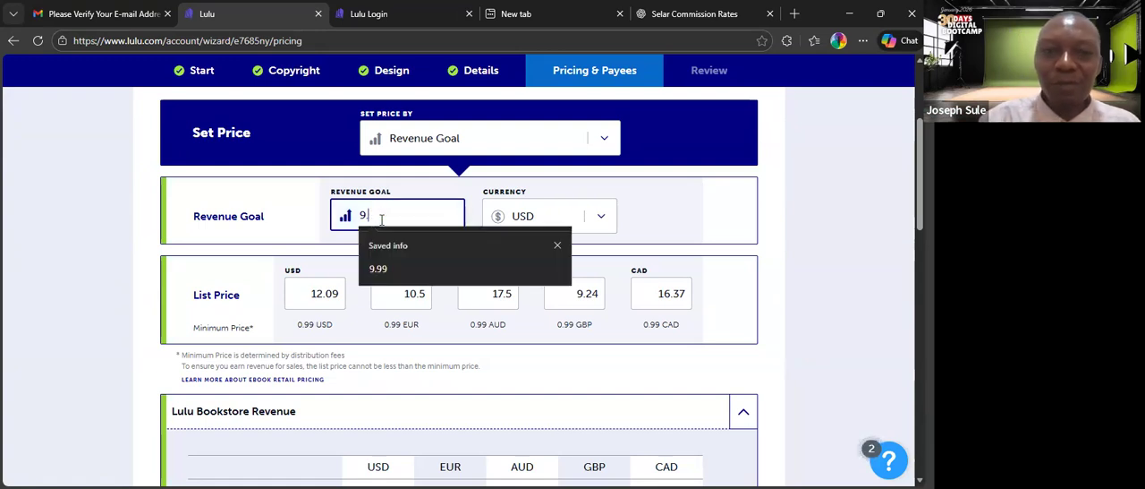
pyautogui.write('7.99')
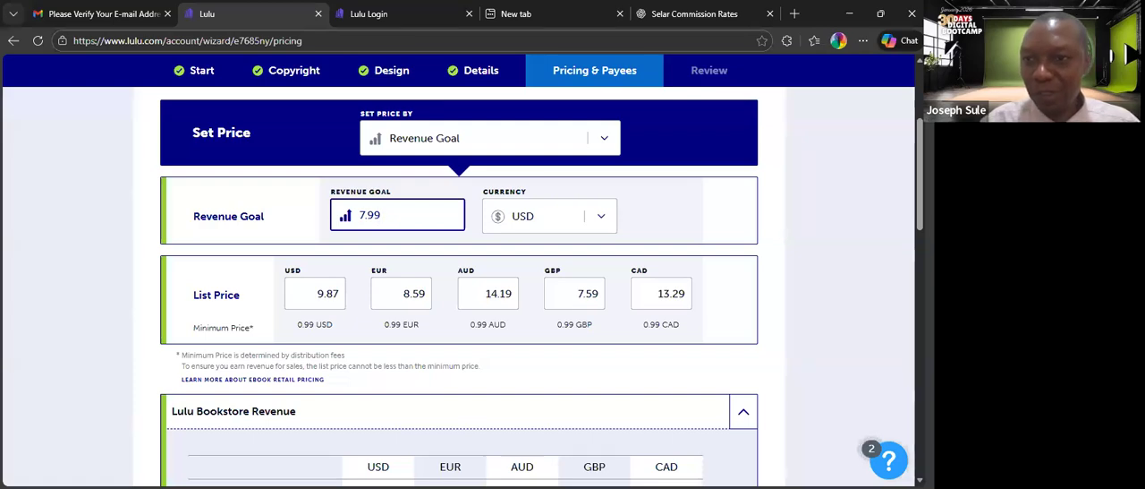
# Review the list prices and the Lulu Bookstore Revenue breakdown of fees, Lulu share and estimated revenue in each currency.
pyautogui.scroll(-5, 490, 215)
pyautogui.scroll(5, 458, 287)
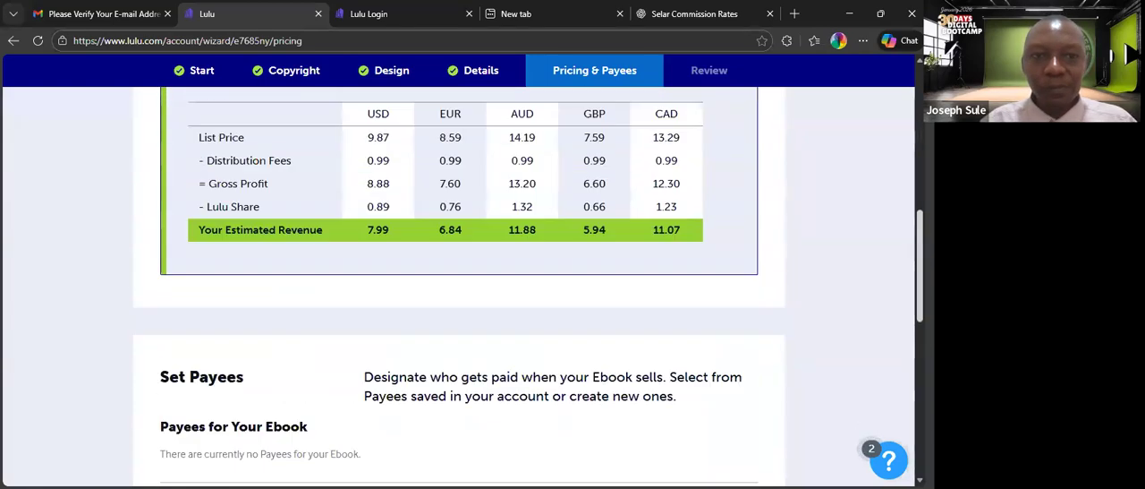
pyautogui.scroll(-5, 458, 286)
pyautogui.scroll(-1, 458, 286)
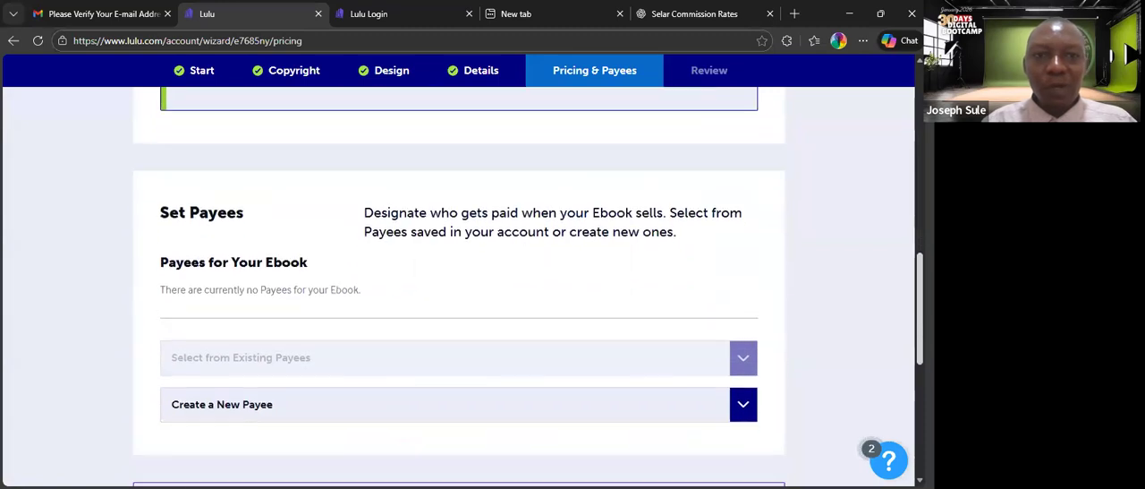
pyautogui.scroll(8, 833, 206)
pyautogui.scroll(-2, 833, 206)
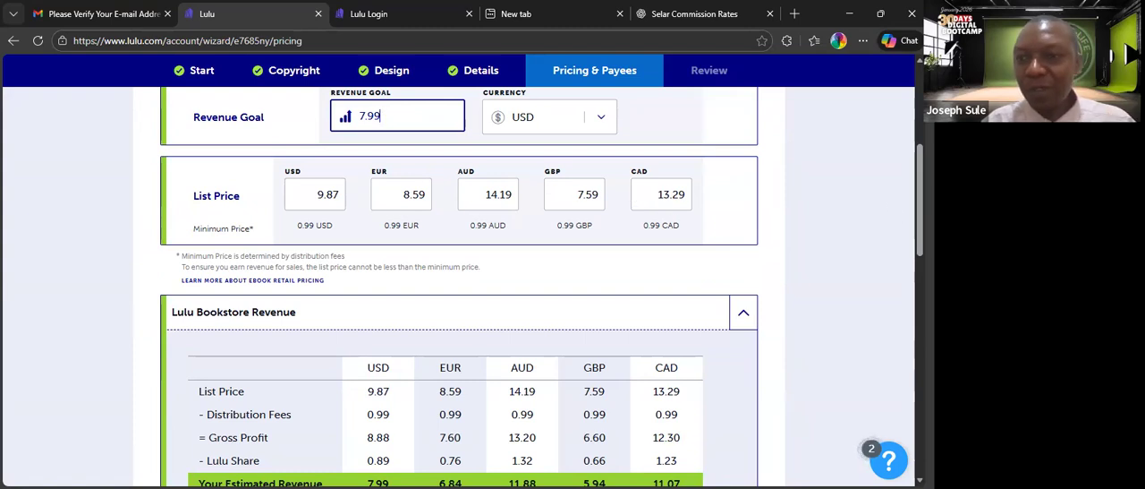
pyautogui.scroll(1, 648, 354)
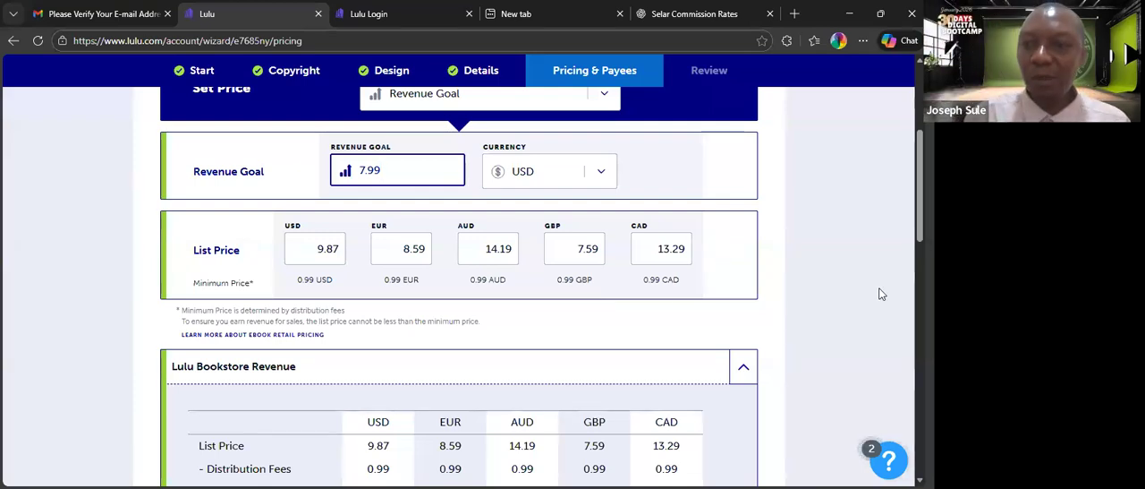
pyautogui.scroll(-3, 458, 286)
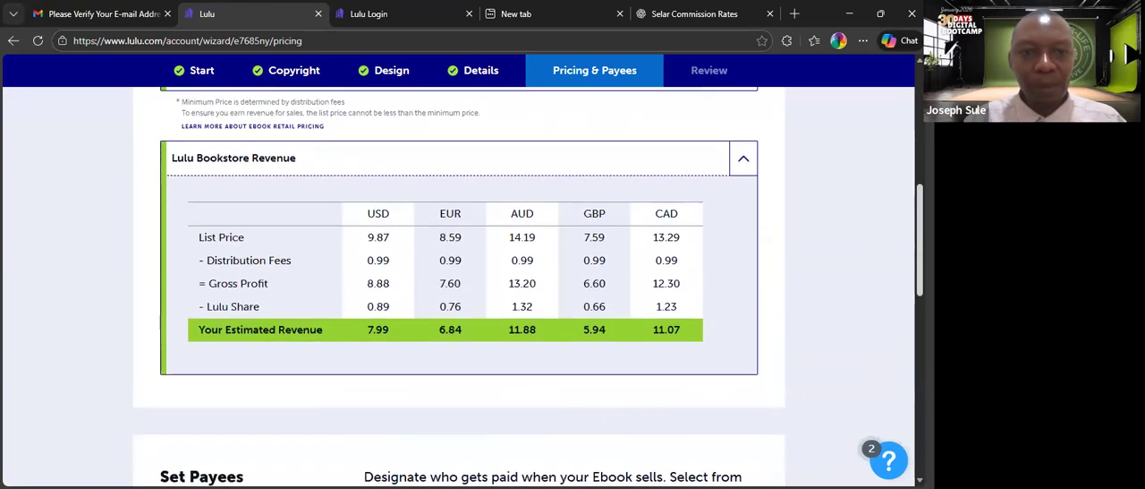
pyautogui.scroll(-1, 458, 287)
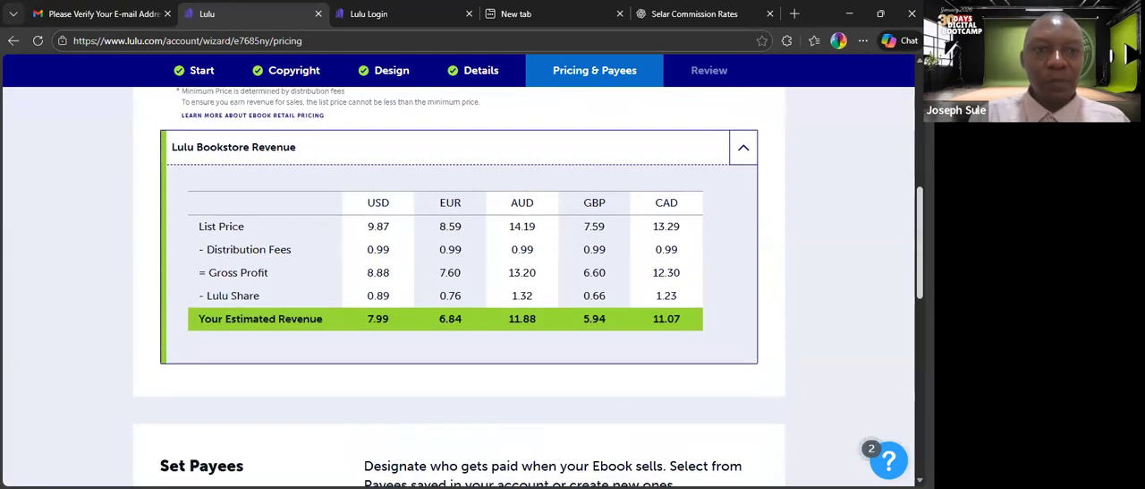
pyautogui.scroll(-1, 529, 322)
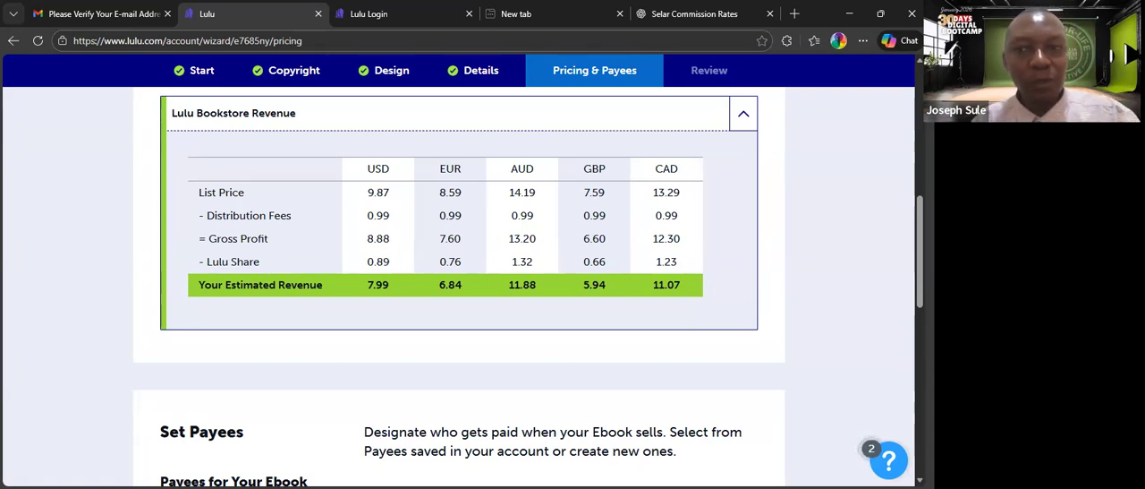
# Start creating a new payee for the ebook and fill in the first name, address and contact details from the matching saved entry.
pyautogui.scroll(-3, 458, 287)
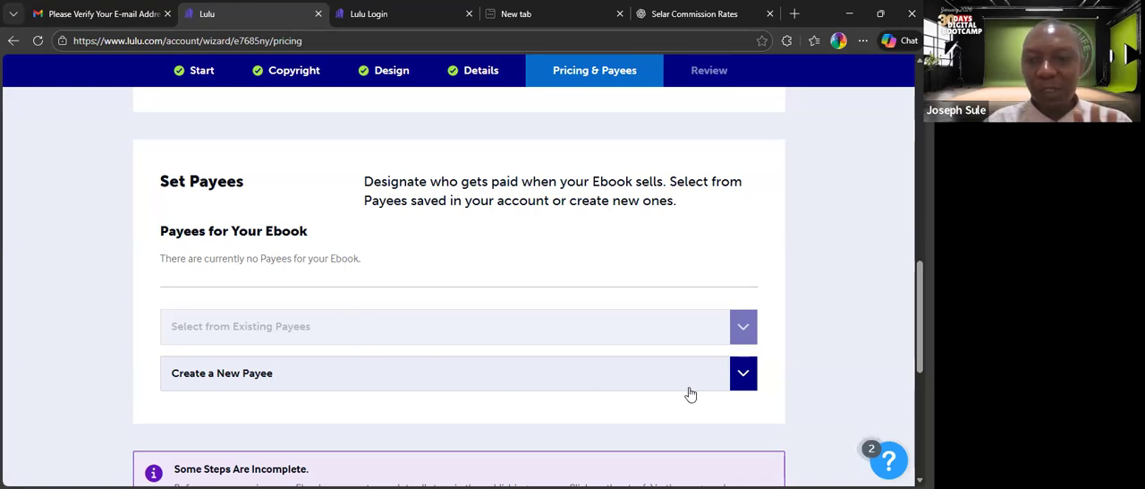
pyautogui.click(743, 375)
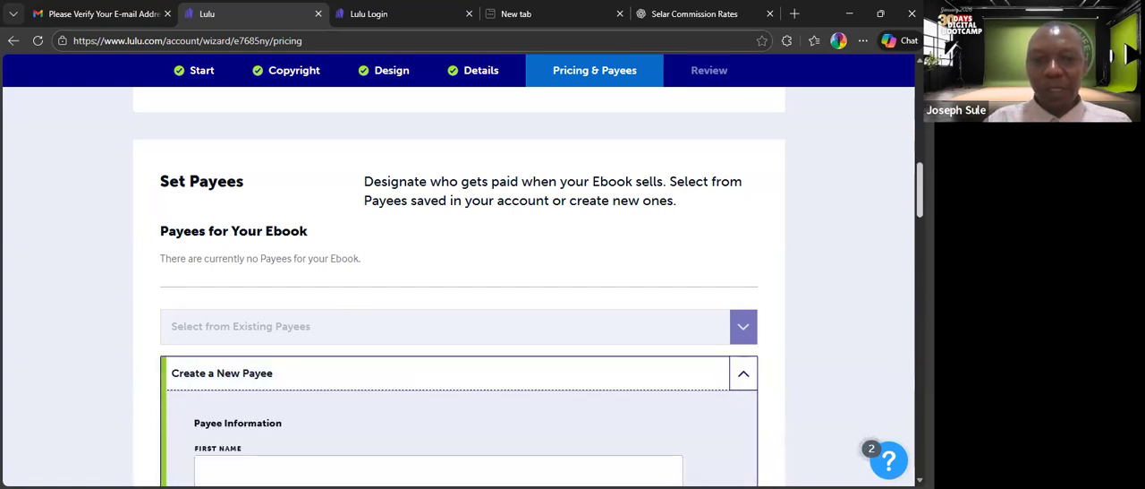
pyautogui.scroll(-4, 458, 286)
pyautogui.scroll(1, 555, 197)
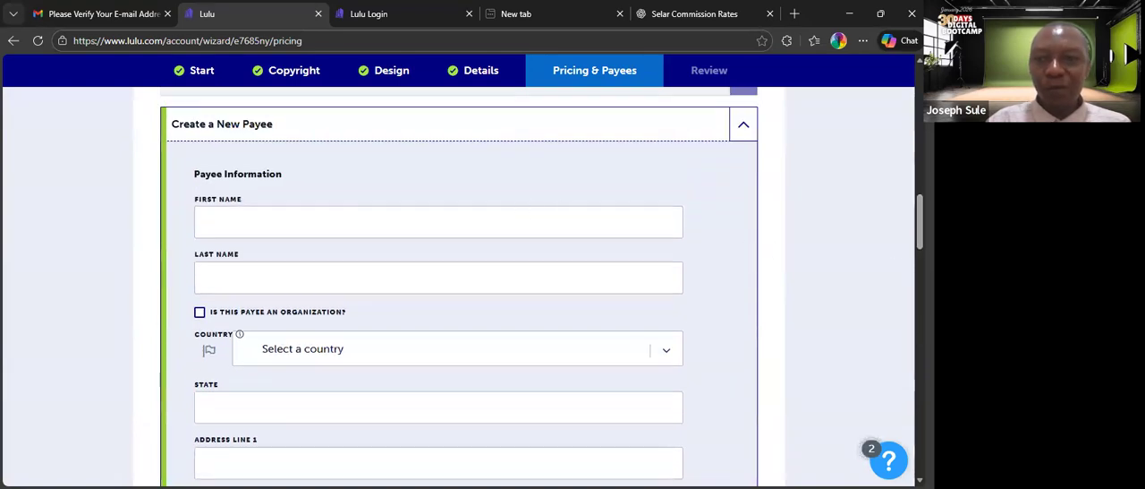
pyautogui.scroll(1, 920, 223)
pyautogui.scroll(2, 458, 287)
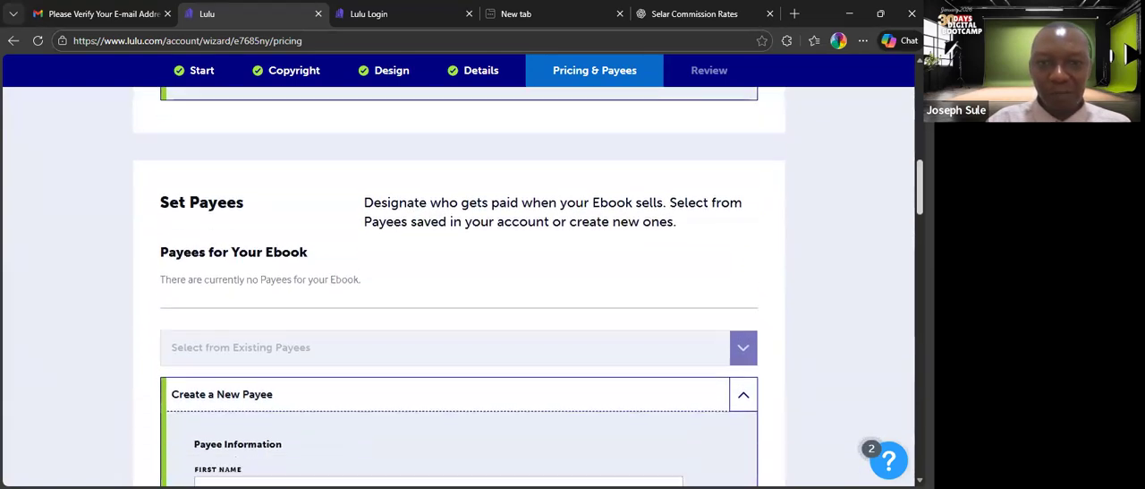
pyautogui.scroll(-4, 558, 218)
pyautogui.click(396, 193)
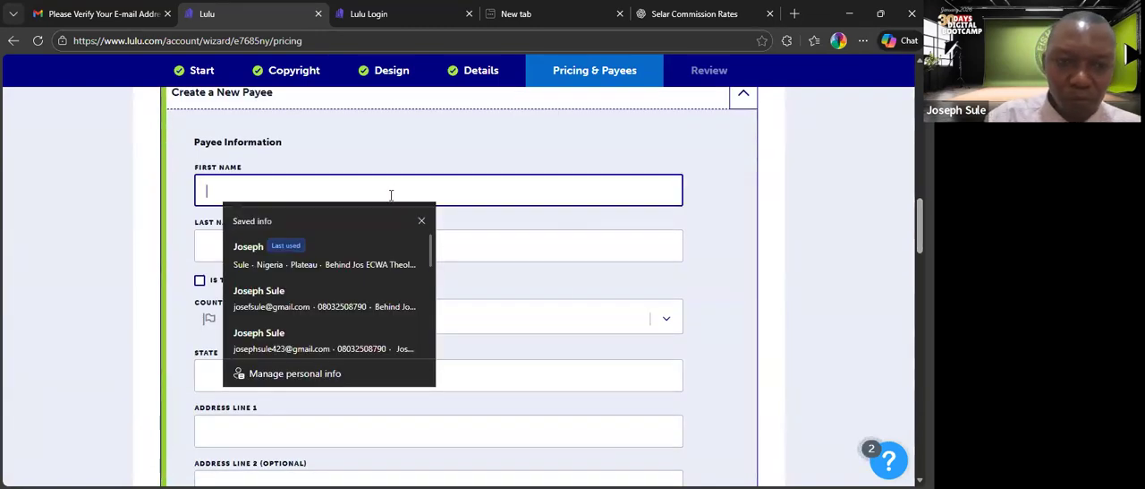
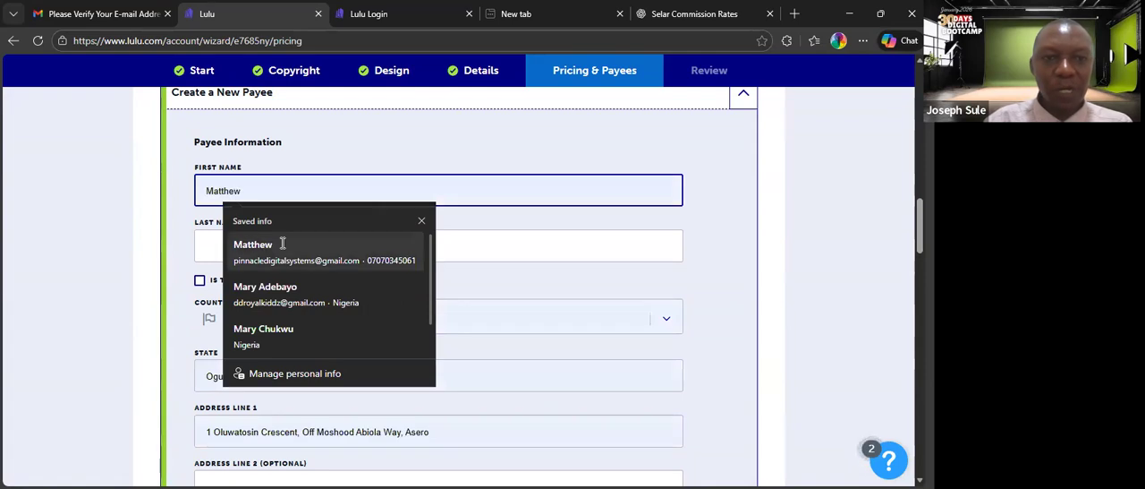
pyautogui.click(281, 243)
# Fill in the payee's last name from the saved suggestions and check the country selection, keeping Nigeria.
pyautogui.click(284, 249)
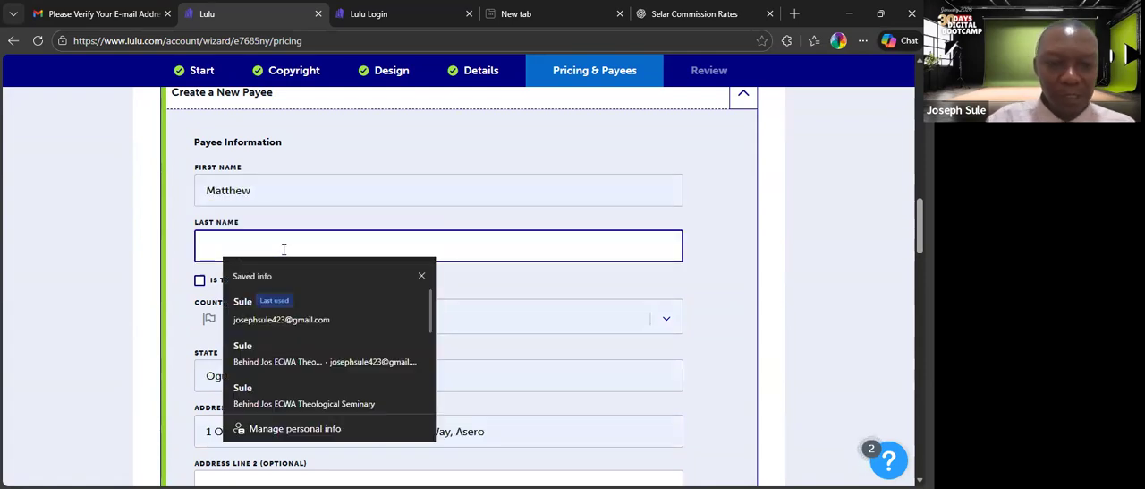
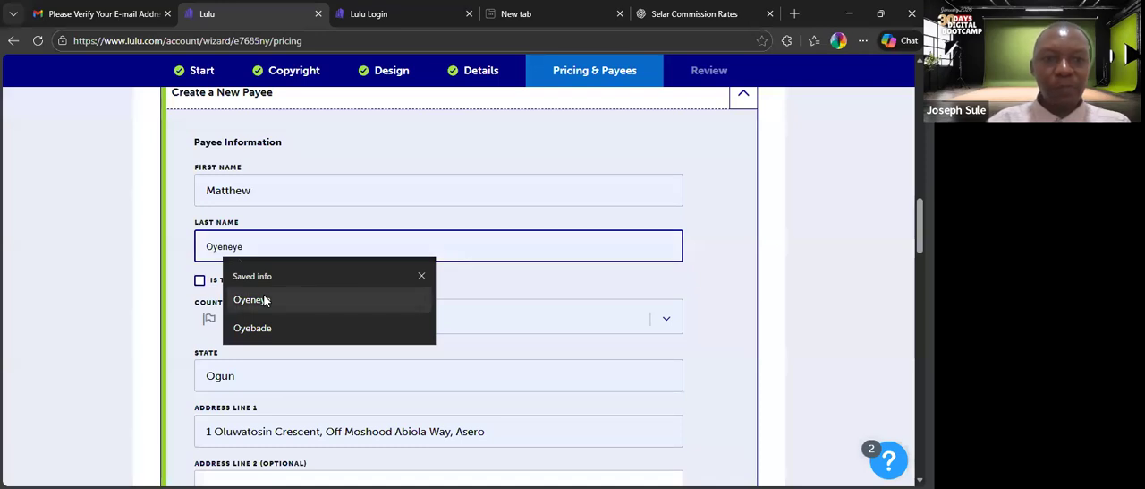
pyautogui.click(265, 300)
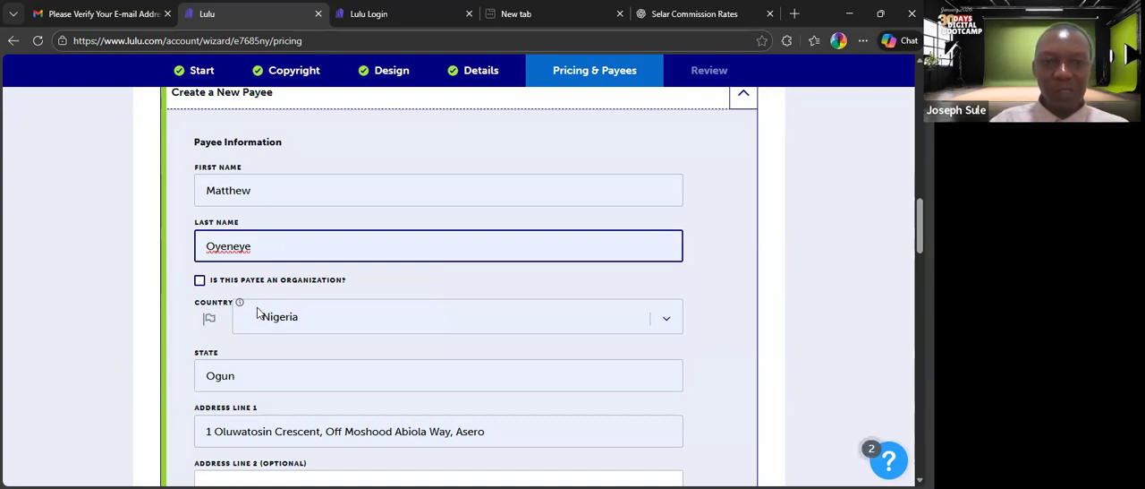
pyautogui.click(671, 323)
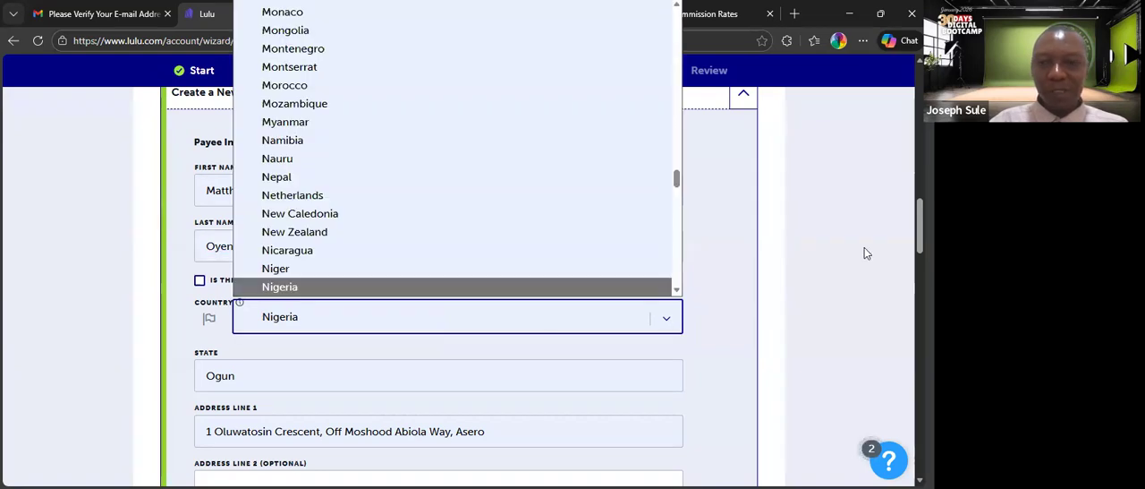
pyautogui.click(920, 237)
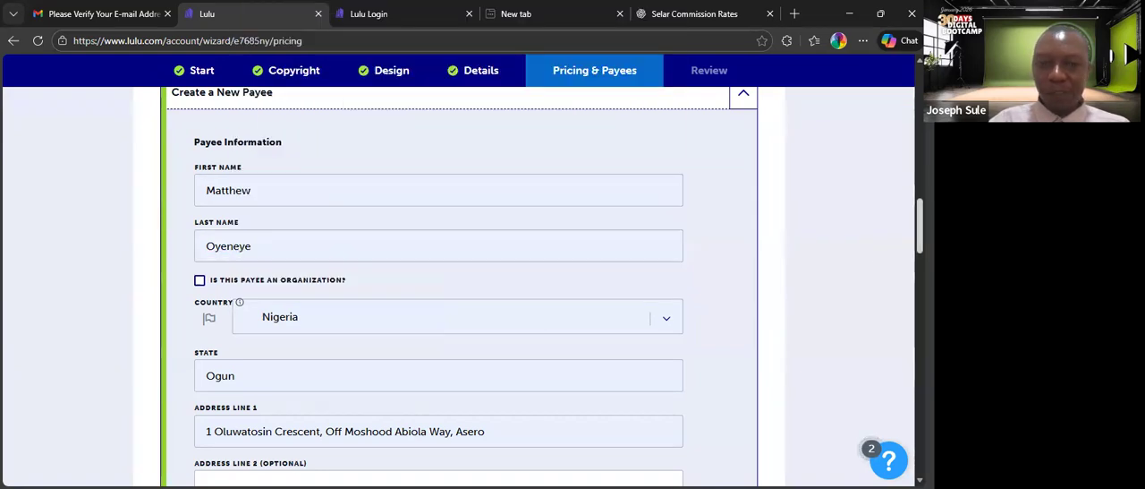
# Check the payee's filled-in name, country, address, phone, email and currency fields.
pyautogui.moveTo(919, 237); pyautogui.dragTo(920, 283)
pyautogui.scroll(3, 439, 286)
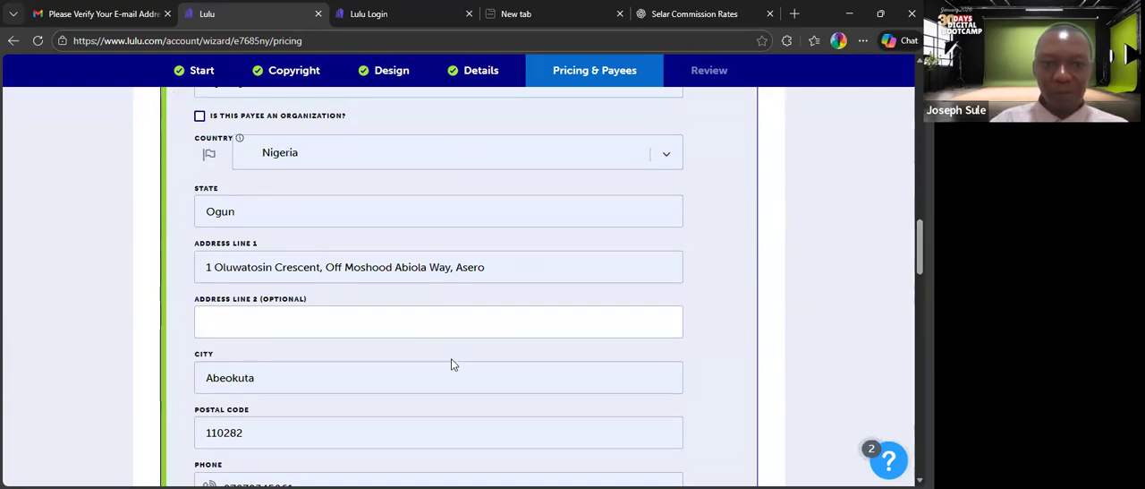
pyautogui.scroll(-3, 537, 286)
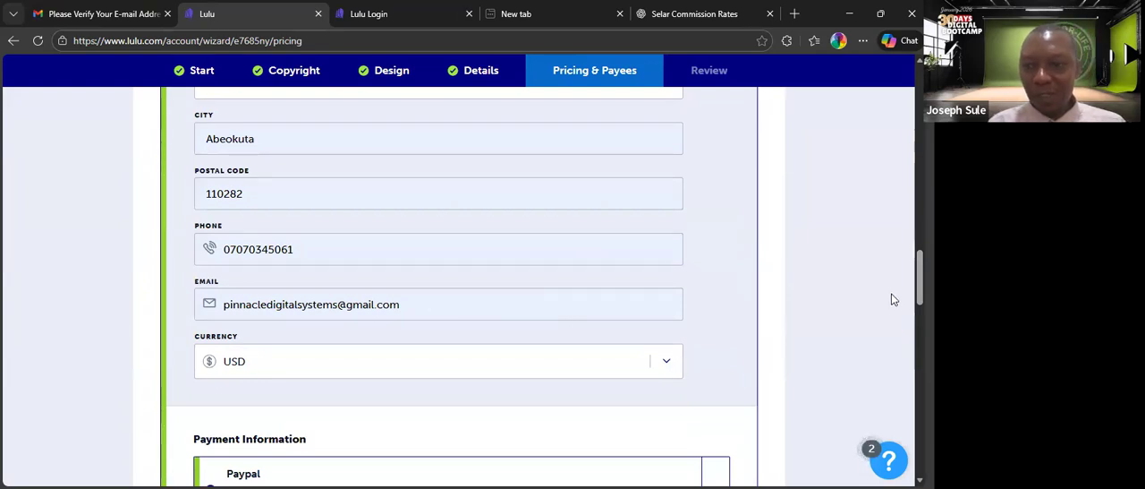
pyautogui.moveTo(920, 277); pyautogui.dragTo(920, 224)
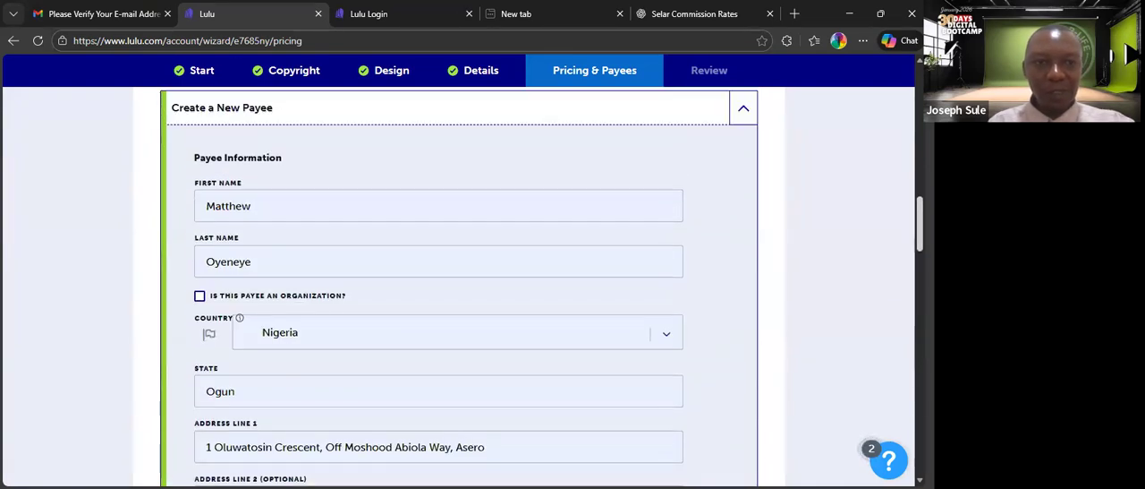
pyautogui.scroll(2, 537, 286)
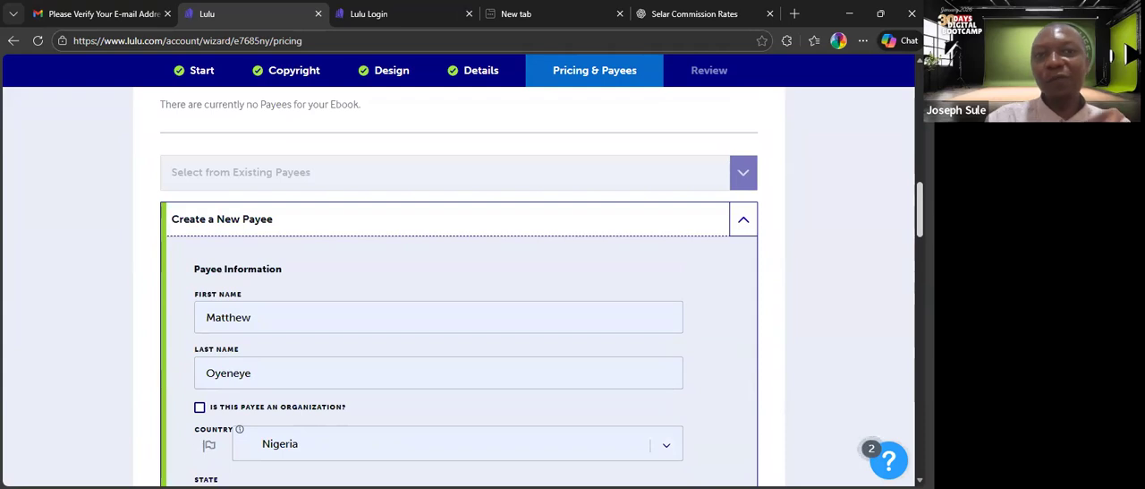
pyautogui.scroll(-3, 458, 286)
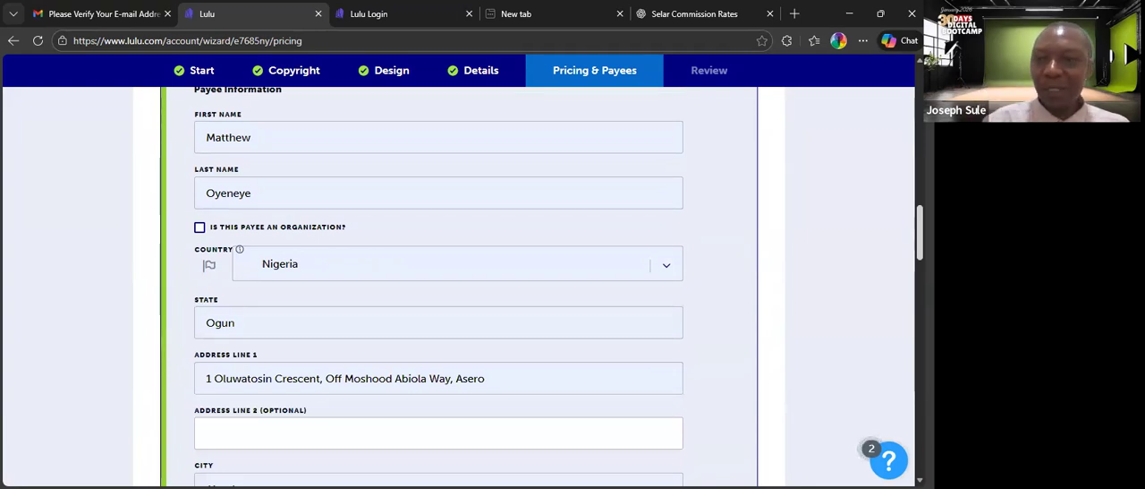
pyautogui.scroll(-1, 458, 286)
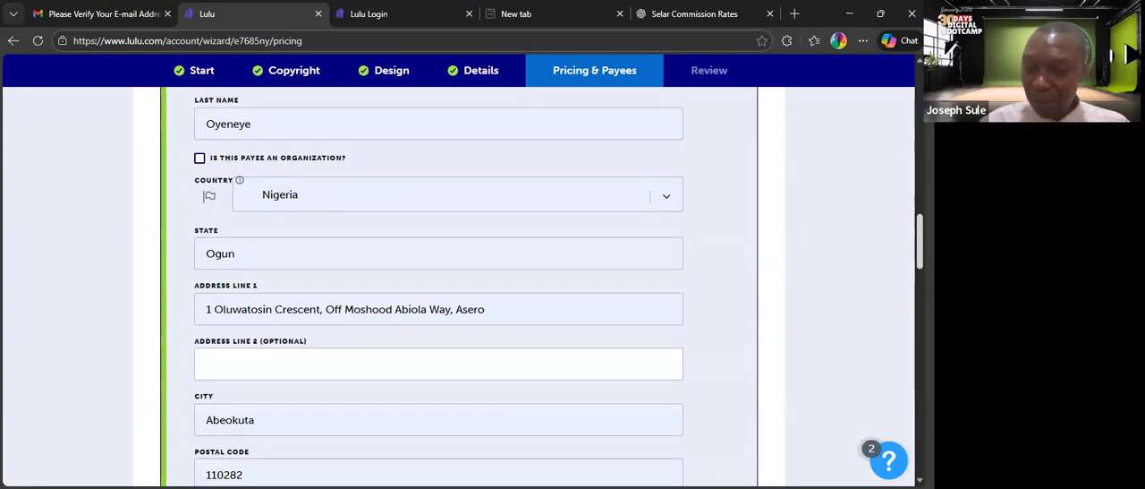
pyautogui.scroll(-1, 458, 286)
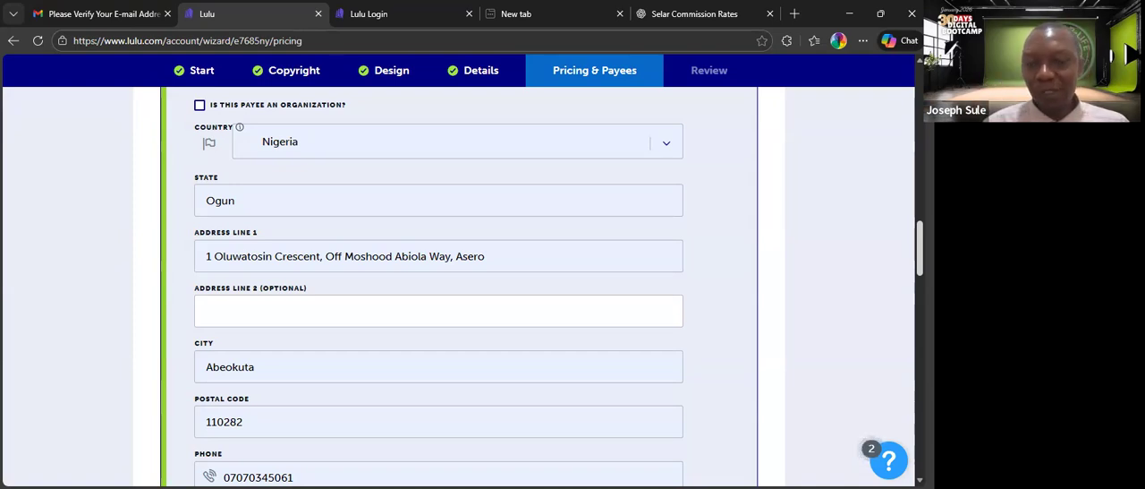
# Choose Check instead of Paypal as the payee's payment method.
pyautogui.scroll(-7, 457, 287)
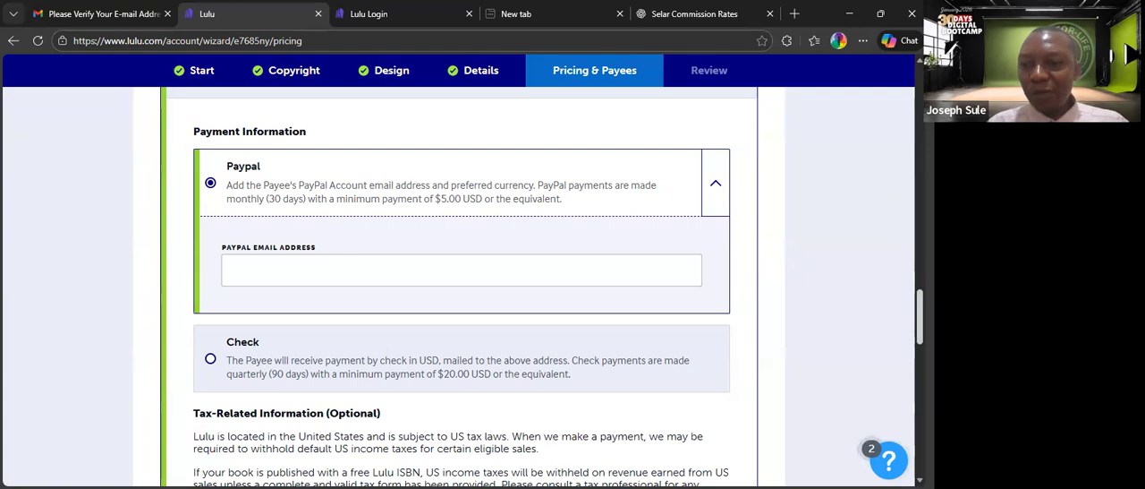
pyautogui.scroll(-2, 550, 250)
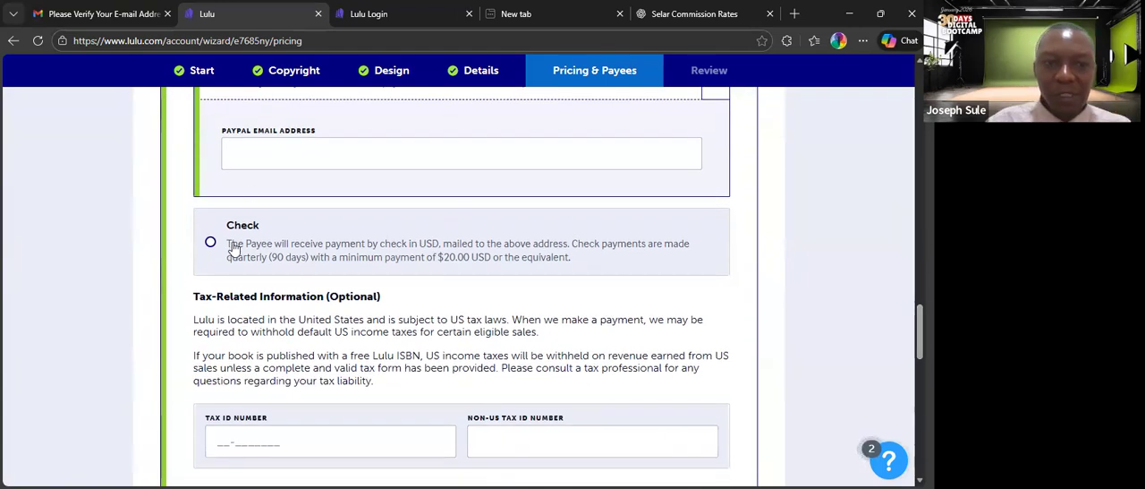
pyautogui.click(211, 246)
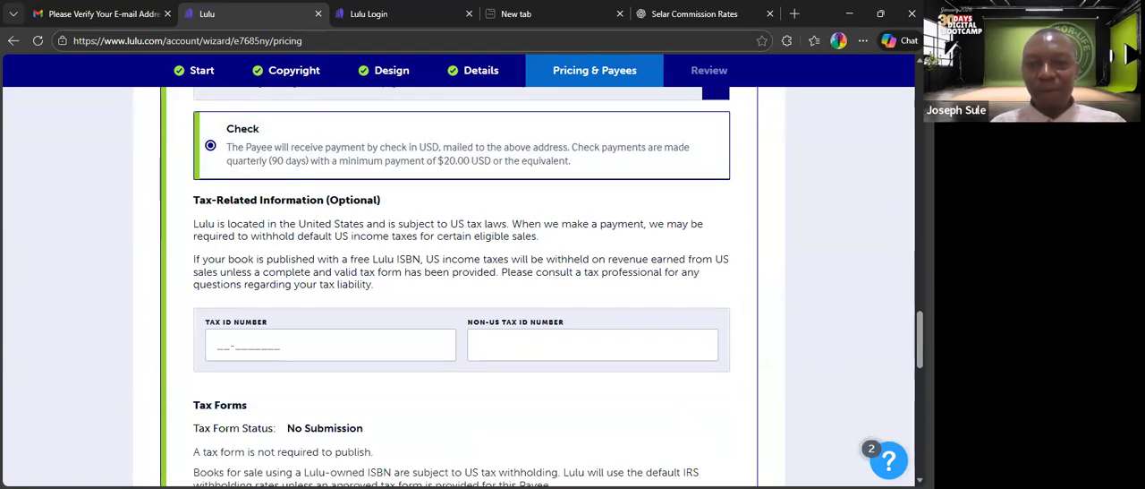
pyautogui.scroll(-1, 461, 327)
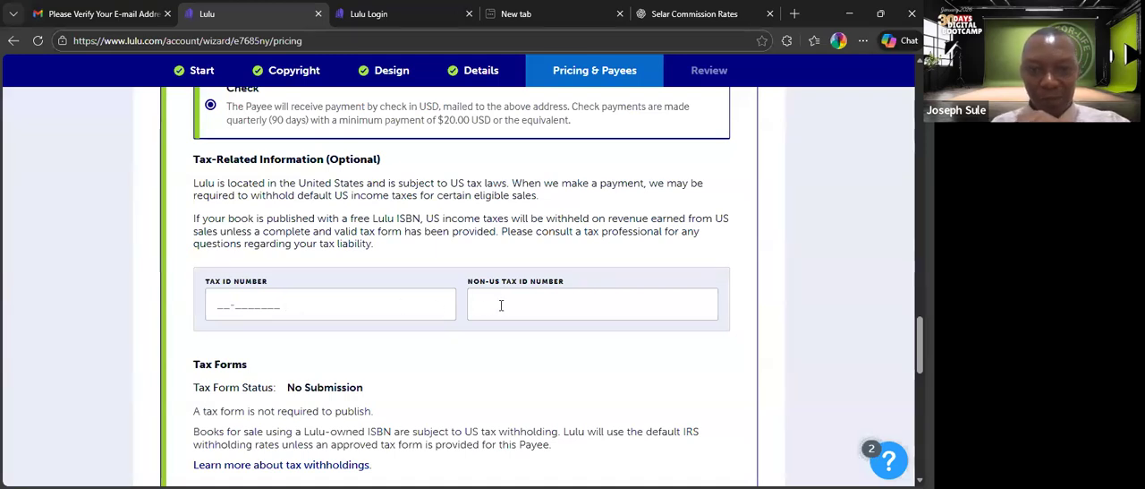
pyautogui.click(308, 308)
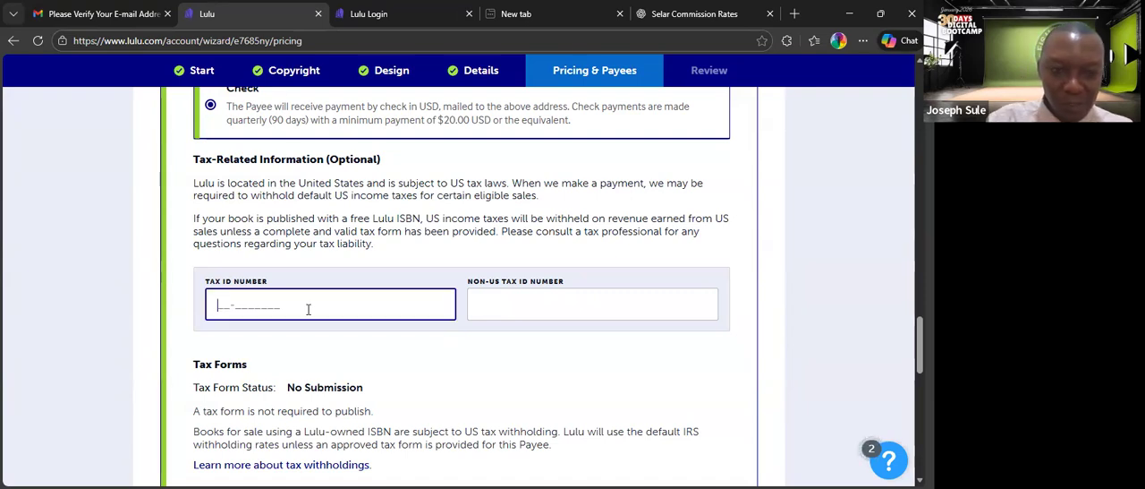
pyautogui.write('3445')
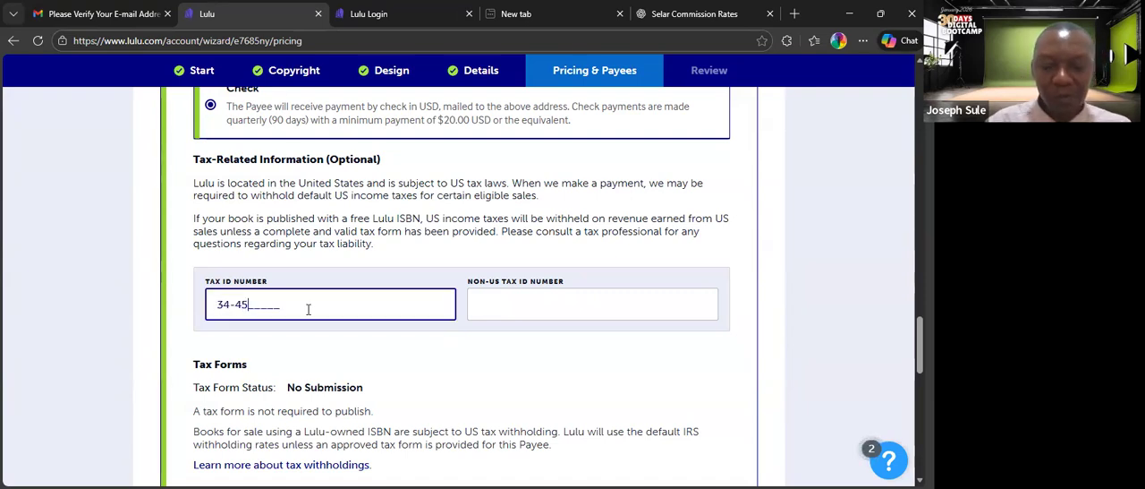
pyautogui.press('BackSpace')
pyautogui.press('BackSpace')
pyautogui.press('BackSpace')
pyautogui.press('BackSpace')
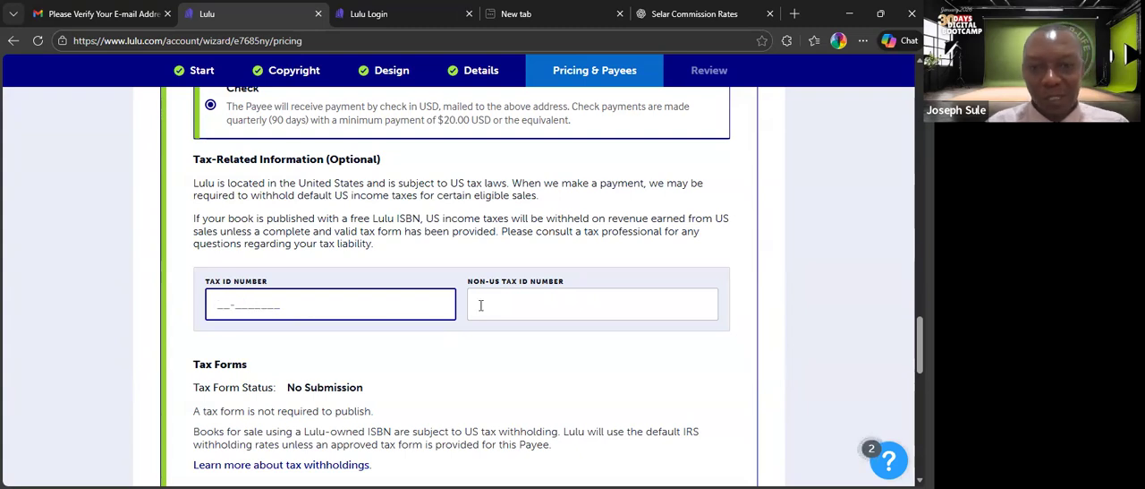
pyautogui.click(486, 305)
pyautogui.write('45566')
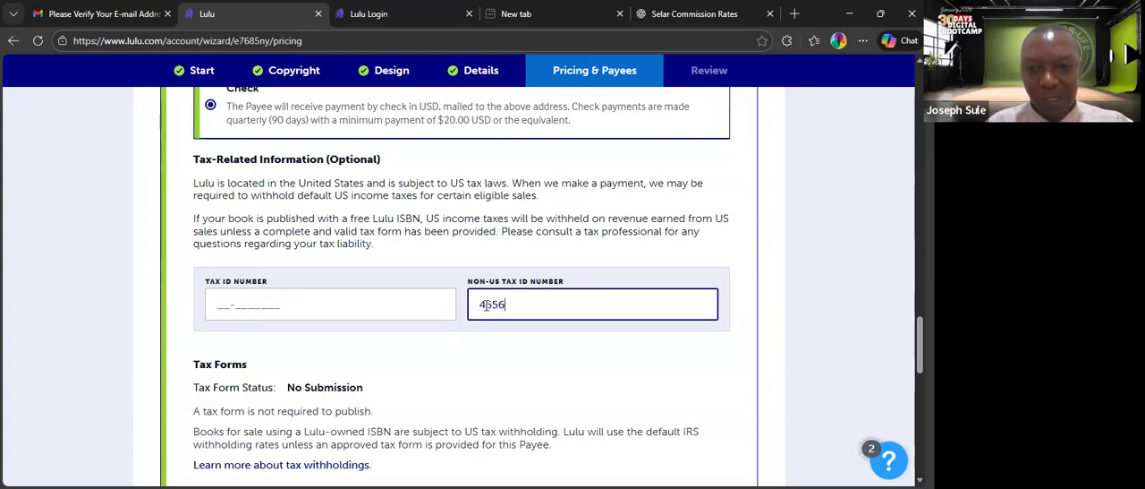
pyautogui.press('BackSpace')
pyautogui.press('BackSpace')
pyautogui.press('BackSpace')
pyautogui.press('BackSpace')
pyautogui.press('BackSpace')
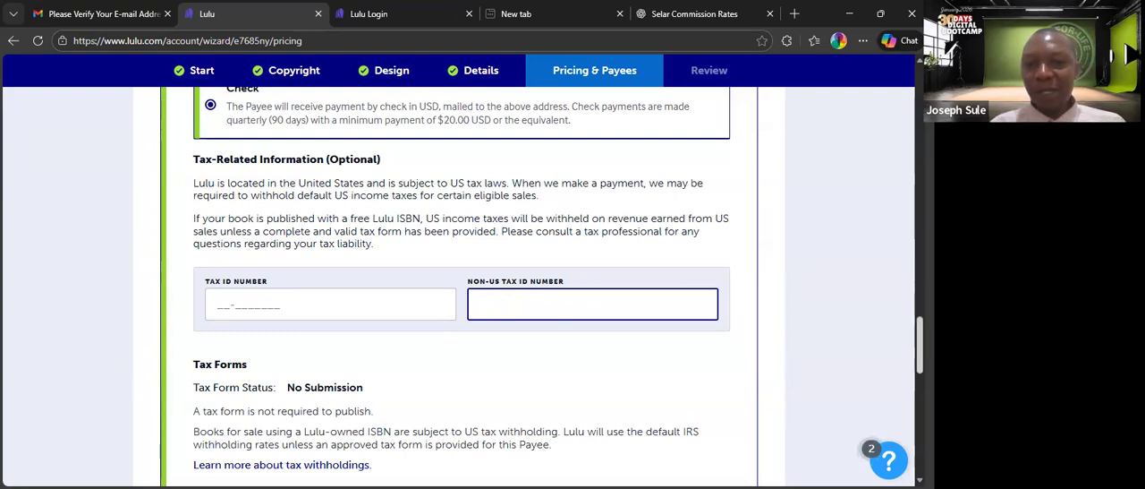
# Look over the payee's tax form section and choose Paypal instead of Check as the payment method.
pyautogui.scroll(-2, 904, 342)
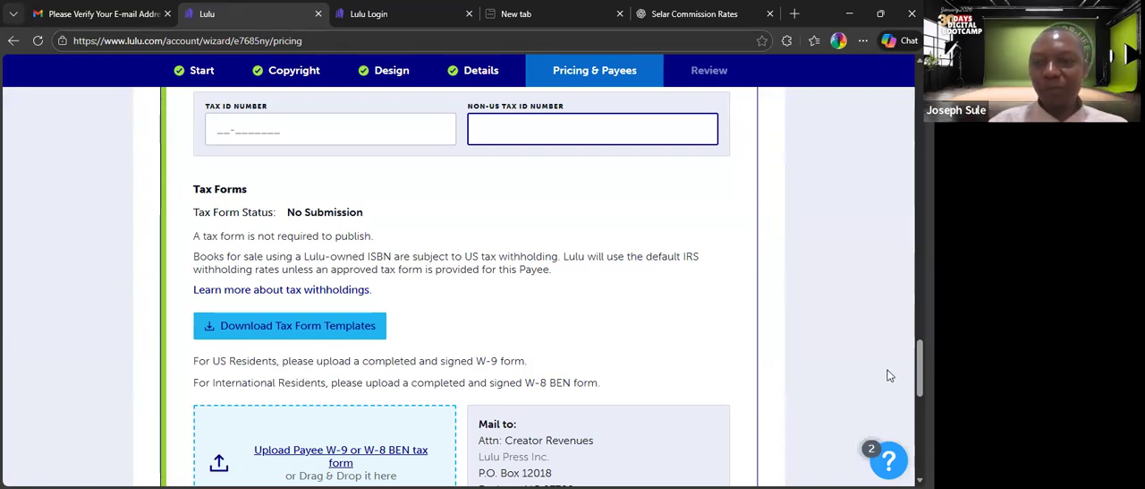
pyautogui.scroll(-3, 461, 286)
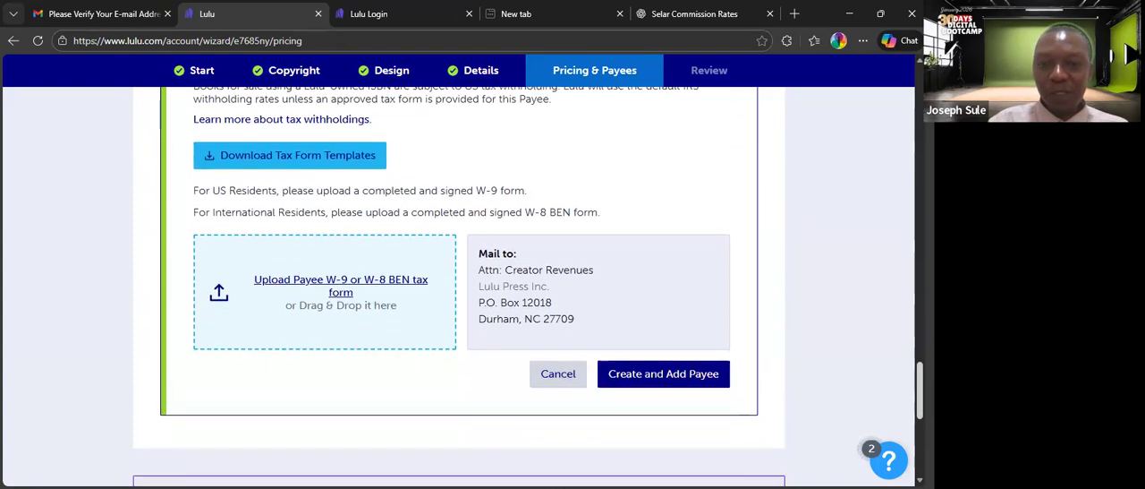
pyautogui.scroll(5, 461, 286)
pyautogui.scroll(3, 461, 286)
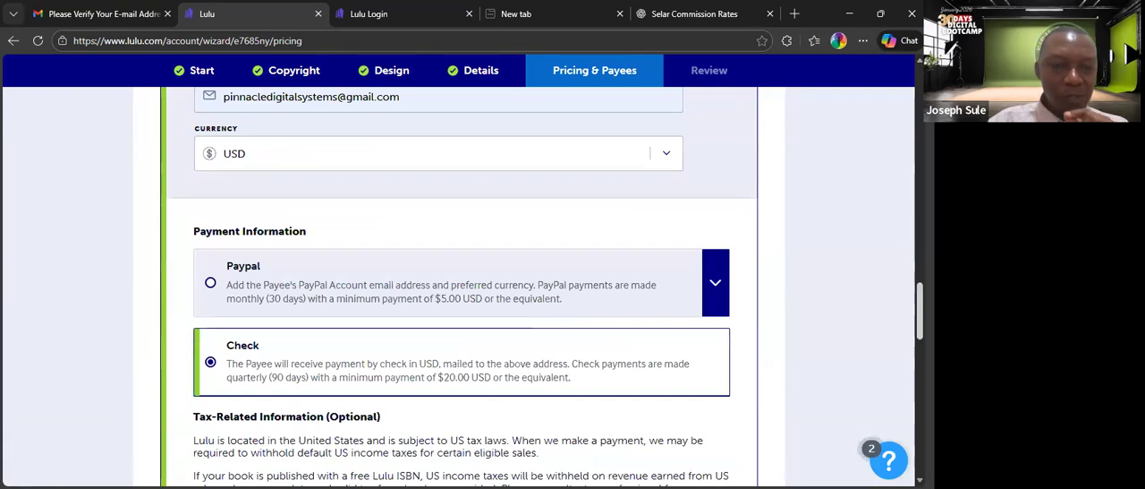
pyautogui.click(212, 285)
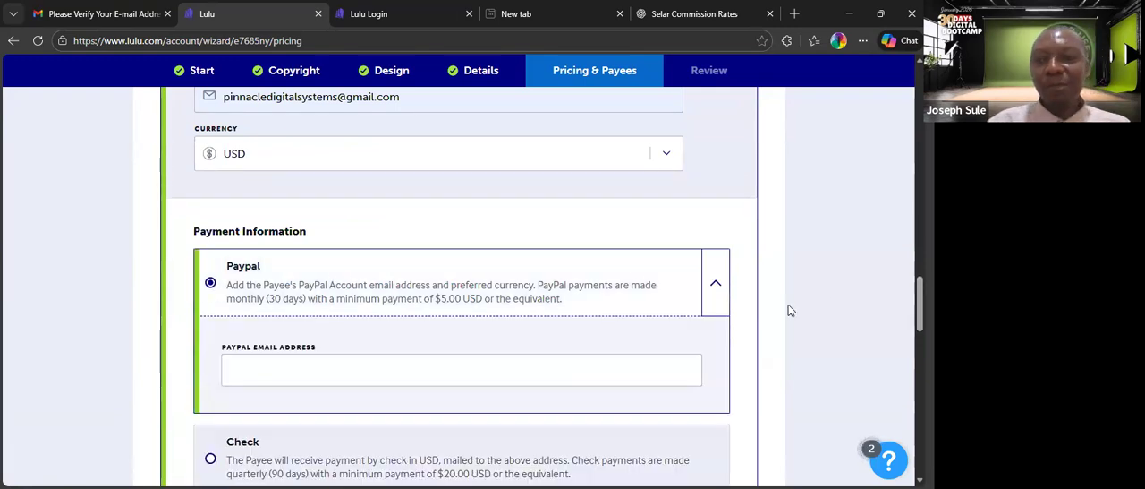
# Check the saved suggestions for the payee's PayPal email address without picking one.
pyautogui.scroll(-1, 397, 282)
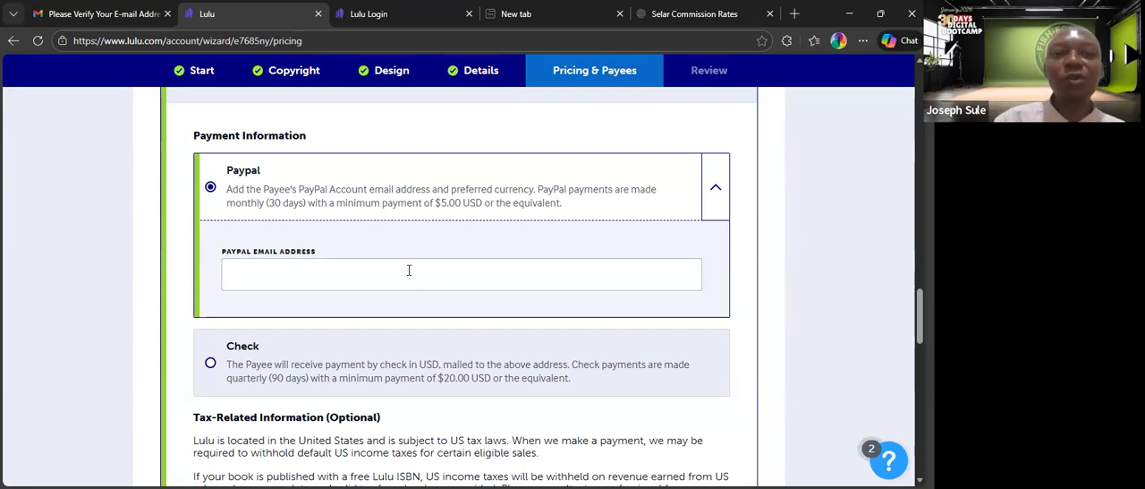
pyautogui.click(409, 269)
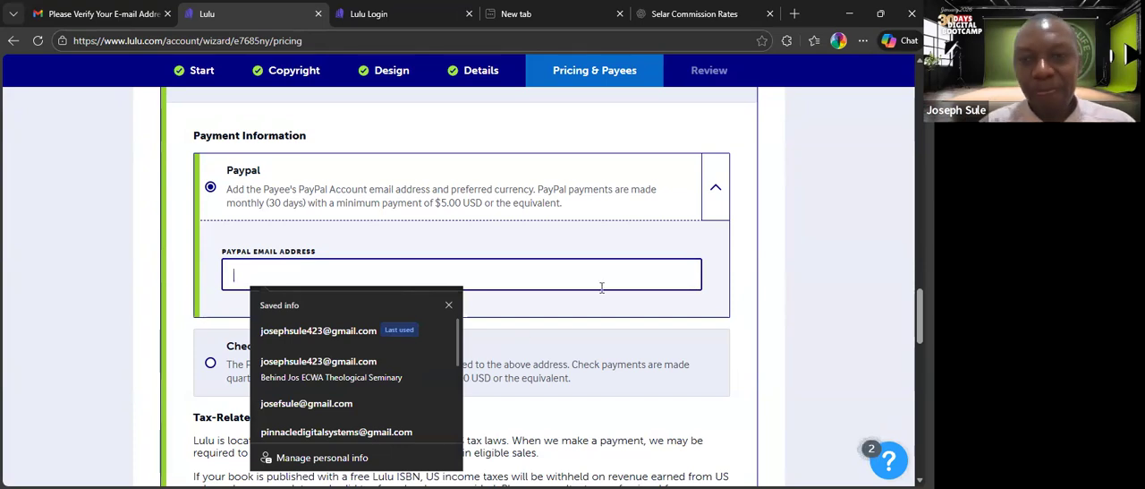
pyautogui.click(829, 220)
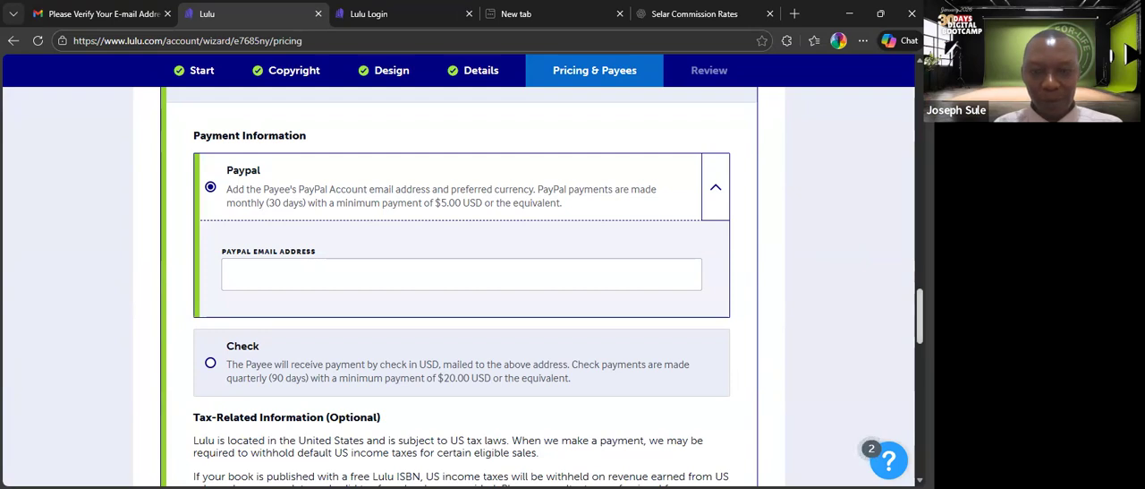
# Review the rest of the payee form down to Final Review and recheck the saved entries offered for the PayPal email.
pyautogui.scroll(-10, 458, 286)
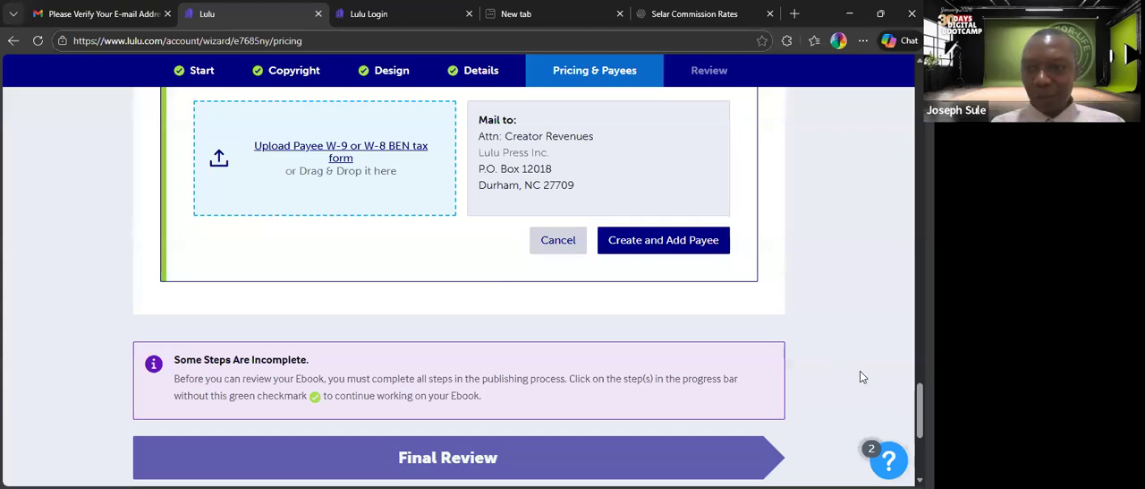
pyautogui.scroll(5, 458, 286)
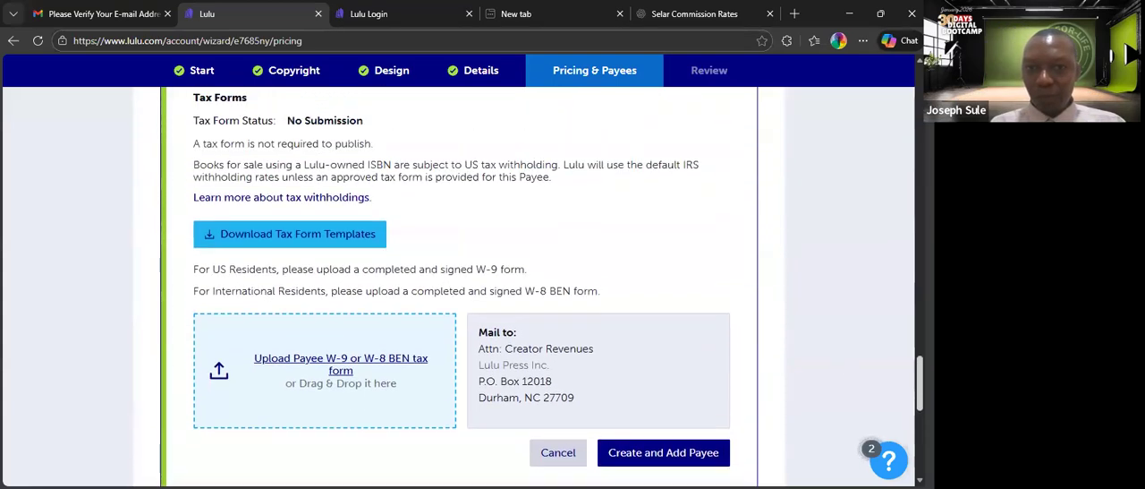
pyautogui.scroll(4, 462, 286)
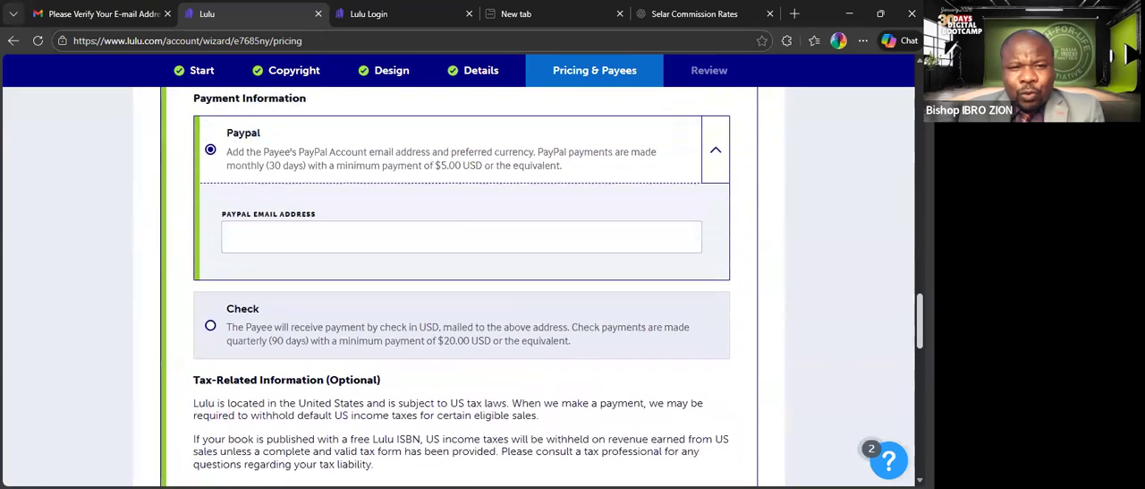
pyautogui.scroll(1, 544, 373)
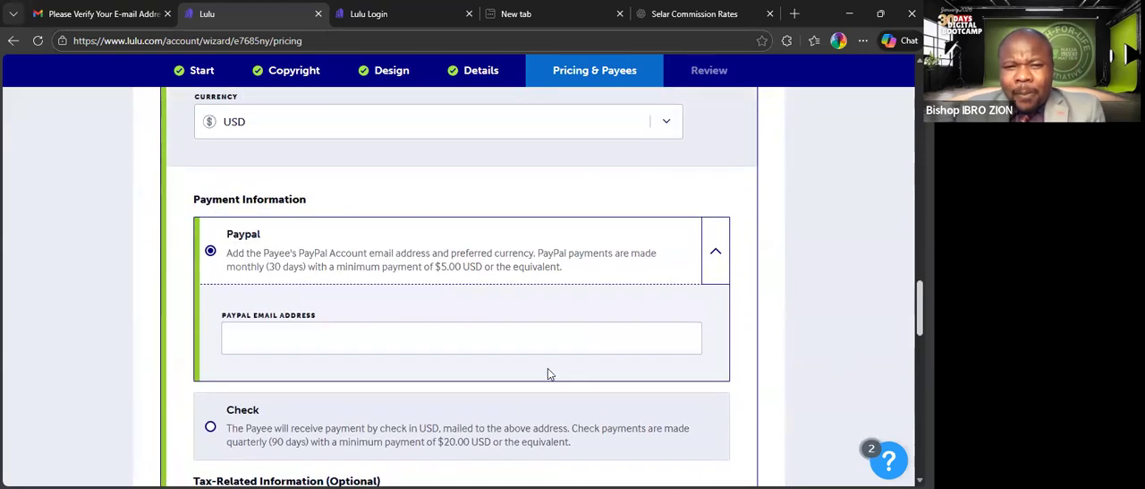
pyautogui.click(431, 348)
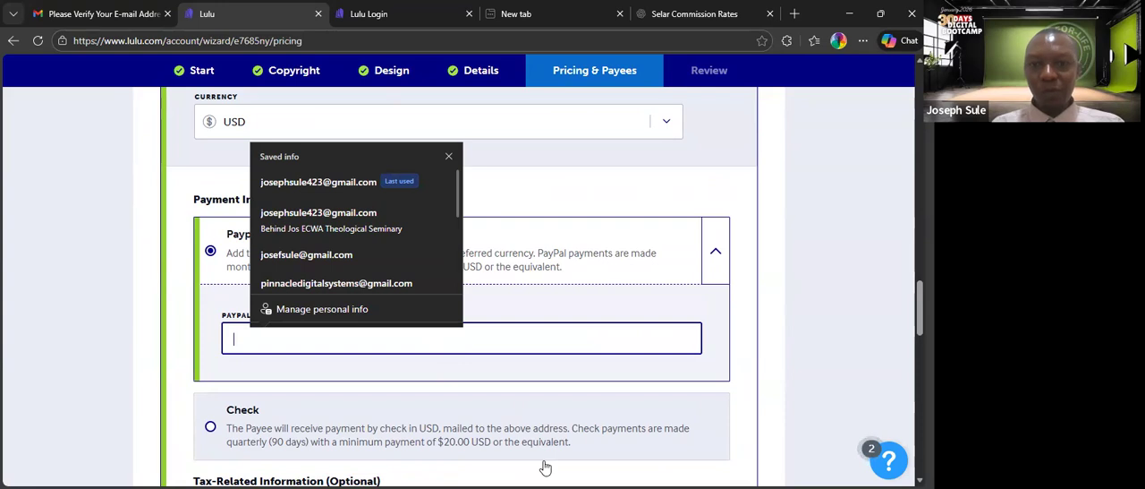
pyautogui.click(820, 340)
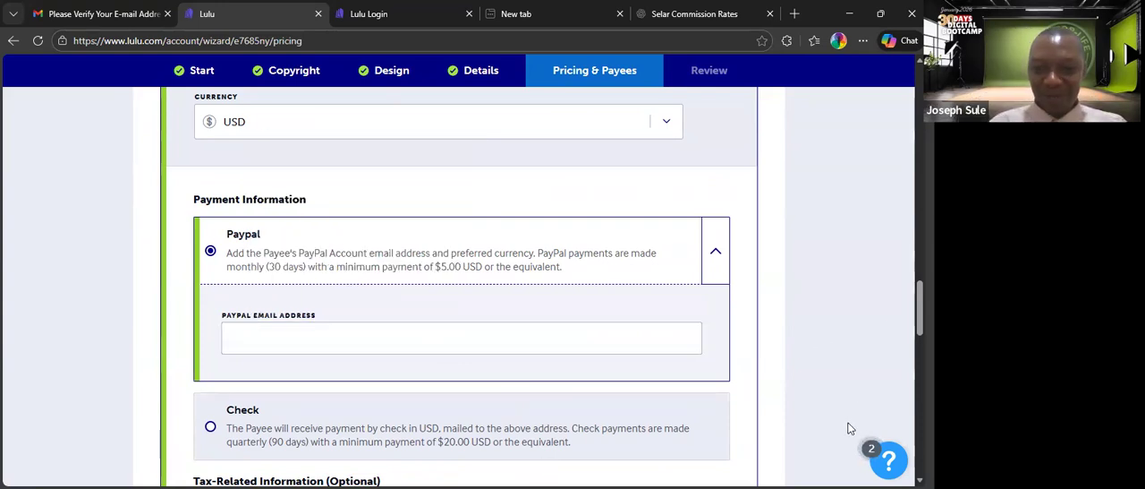